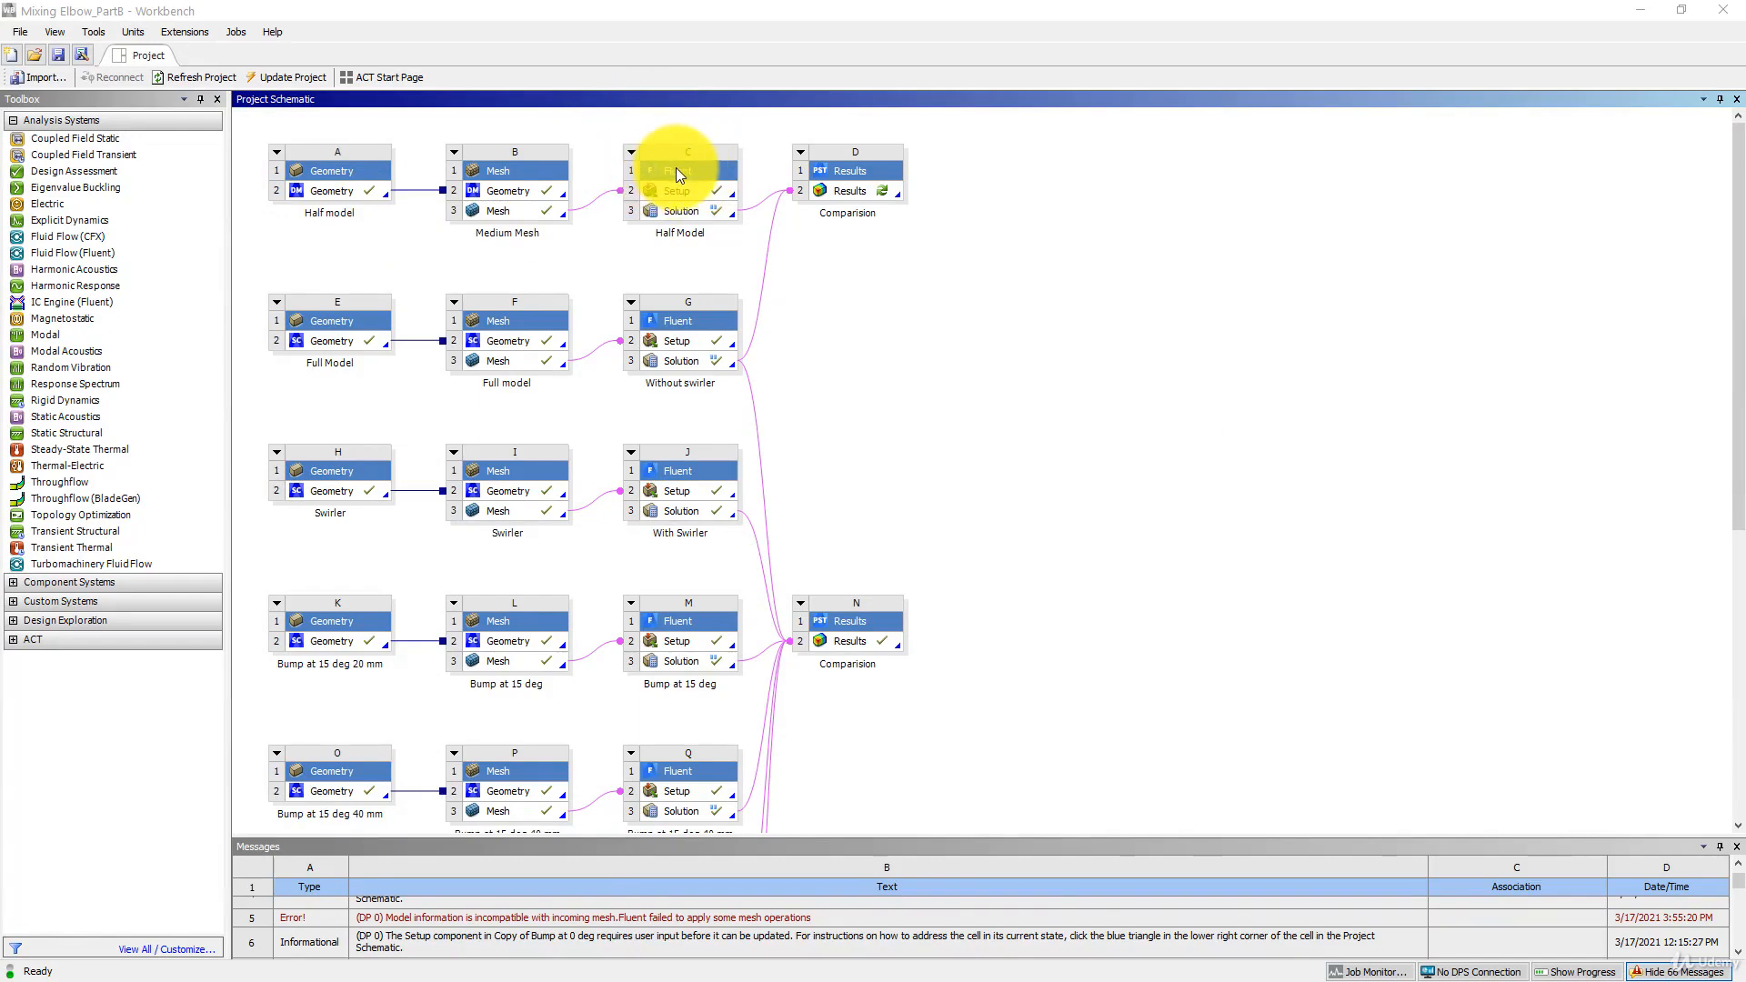
- Duplicate the Half Model Fluent system without keeping its upstream connections
right_click(679, 171)
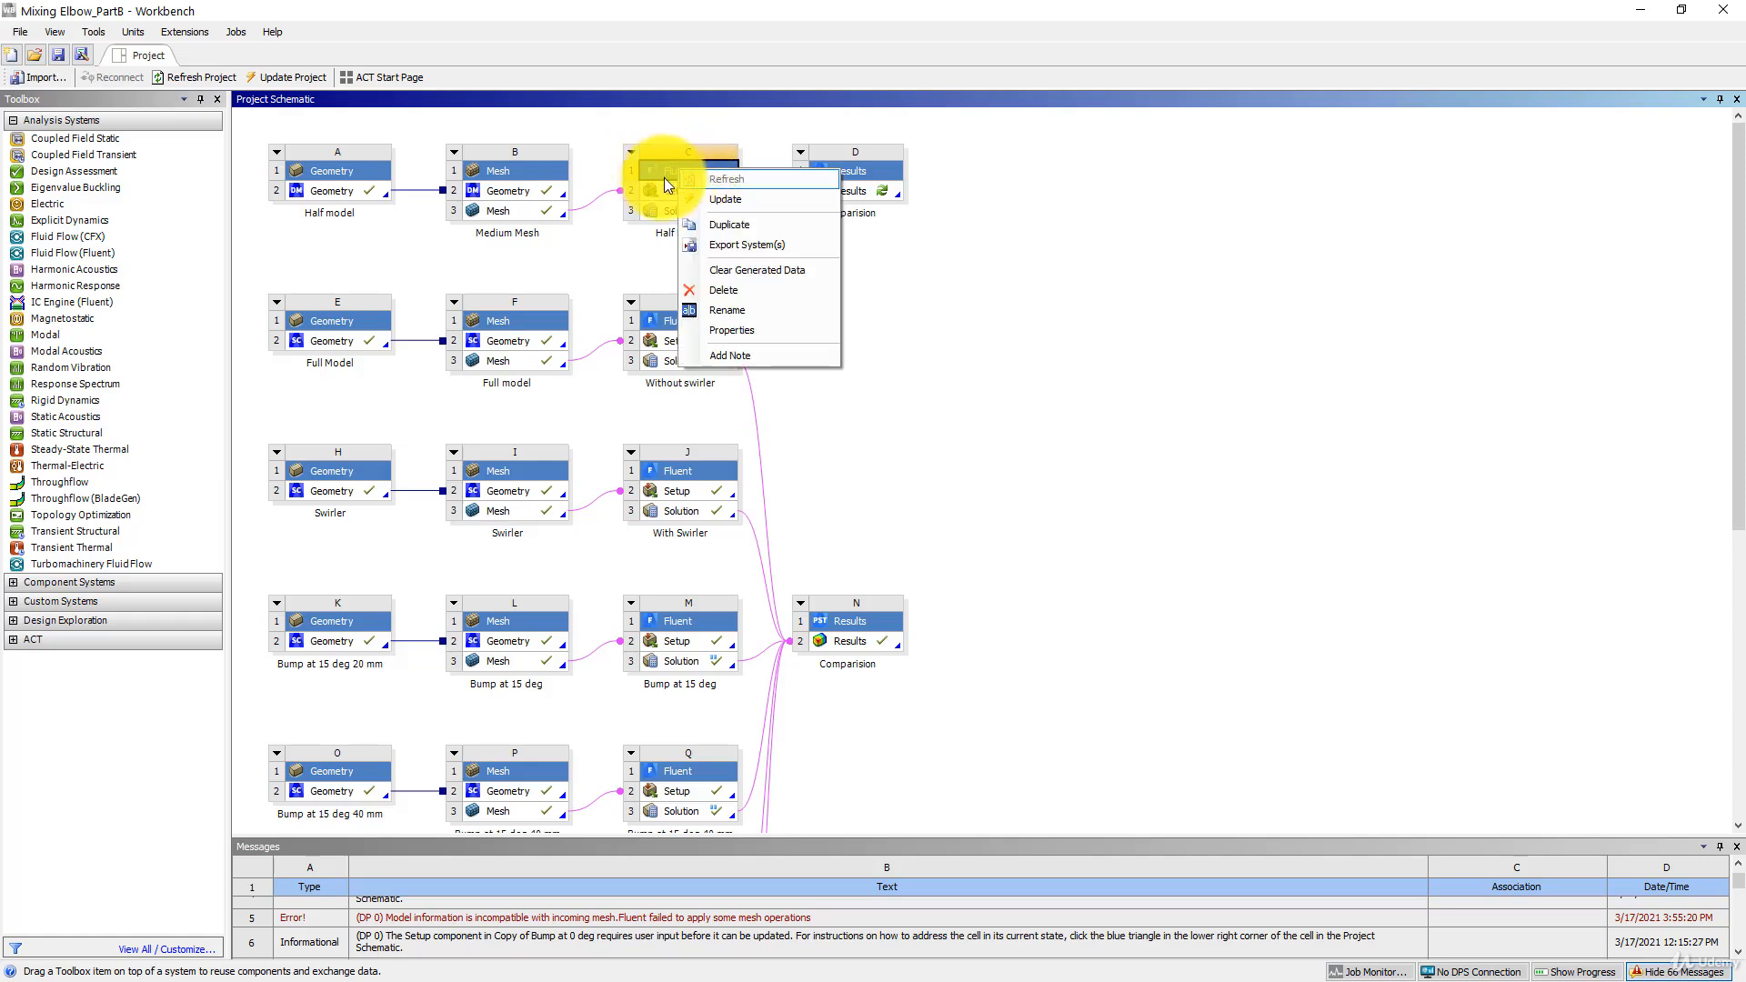
click(727, 223)
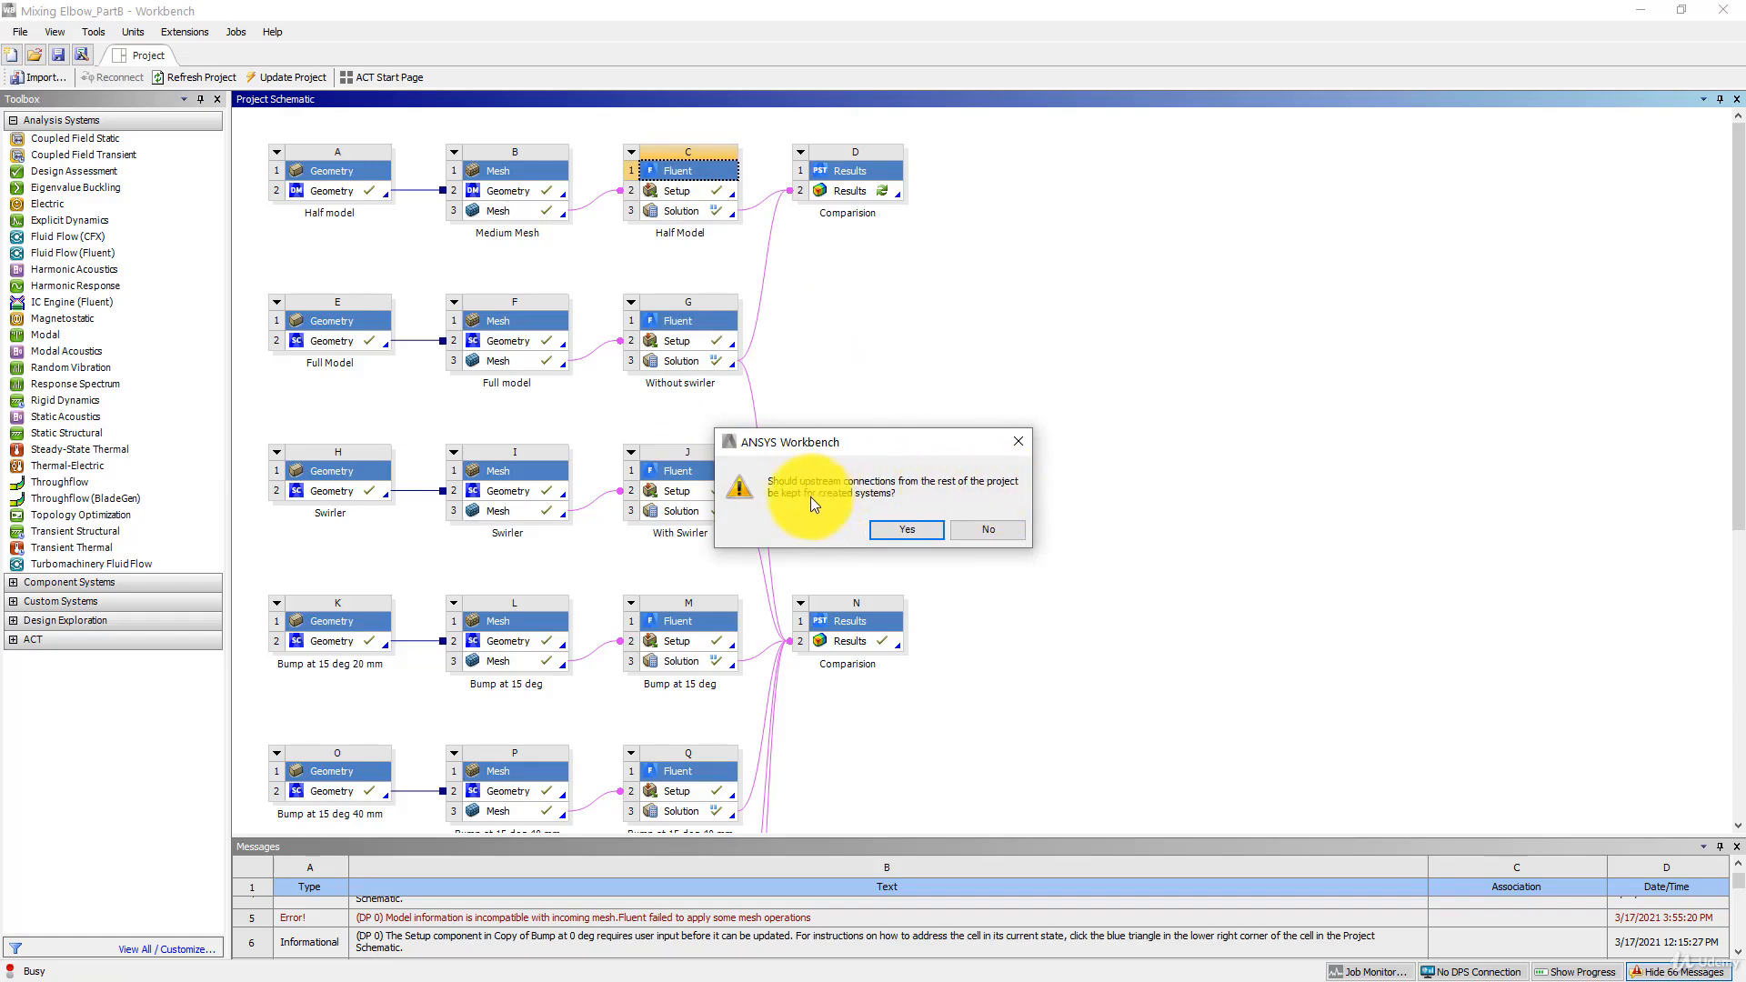
click(986, 530)
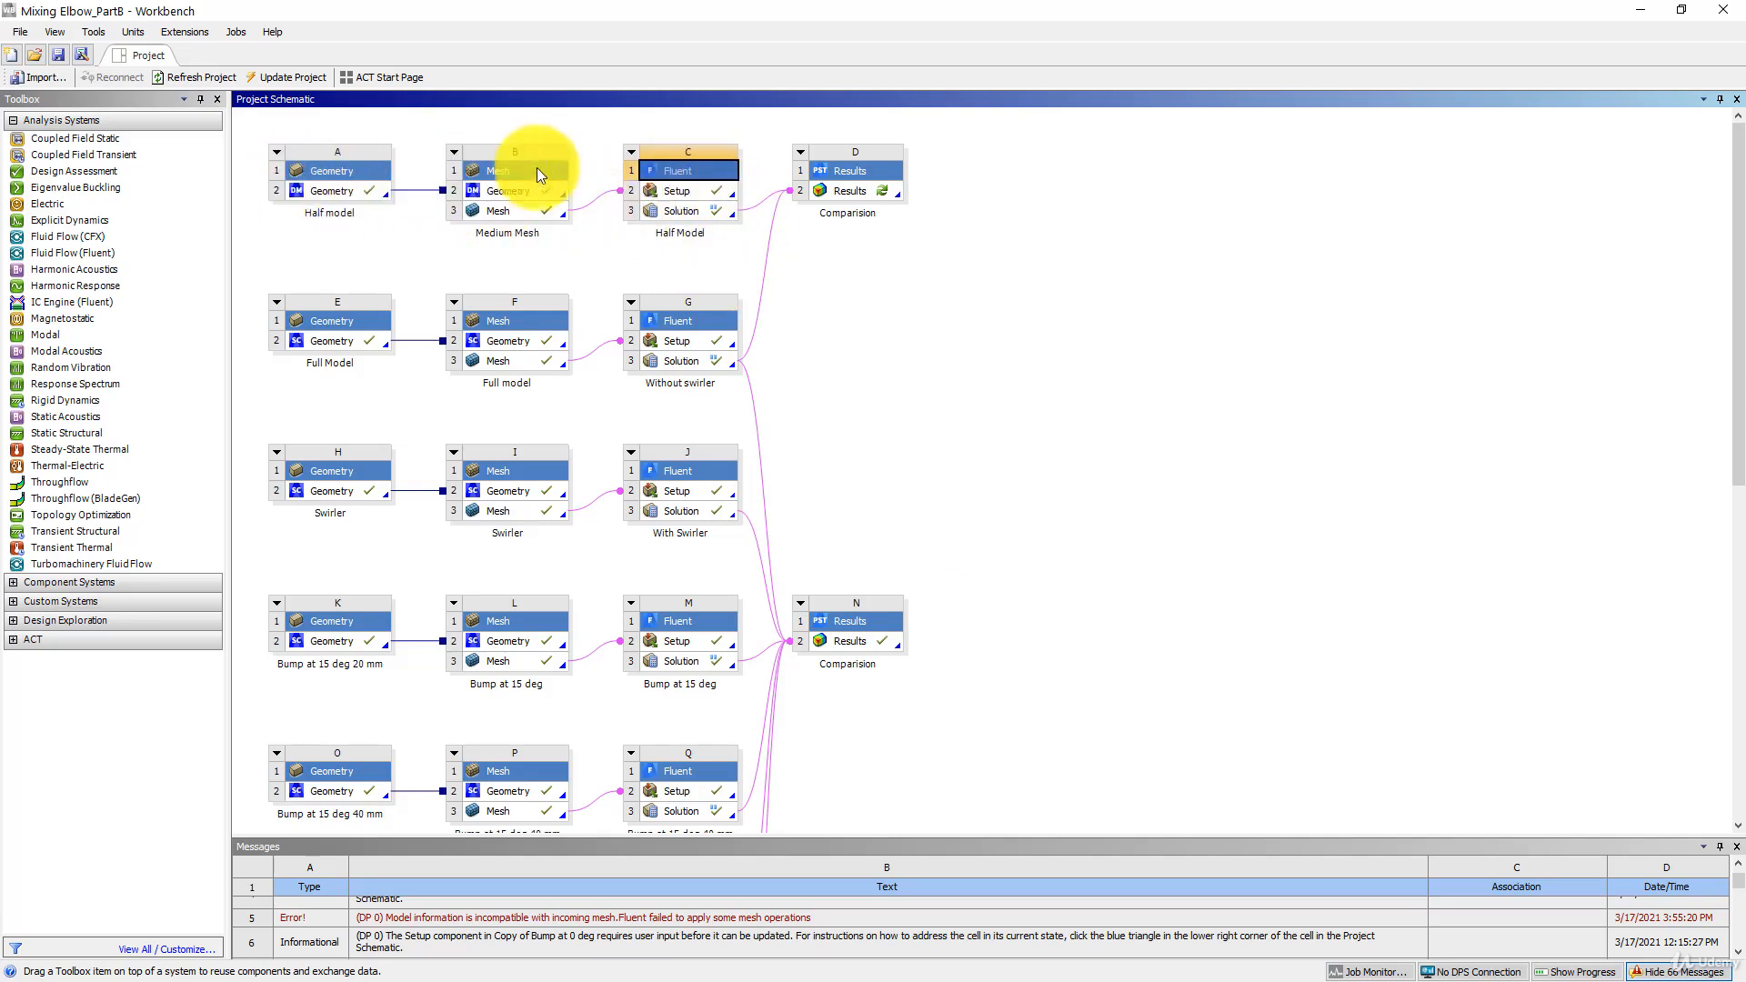
- Link the mesh of the "Full model new" system to the setup of "Copy of Half Model" and update that mesh
drag(1739, 350, 1719, 727)
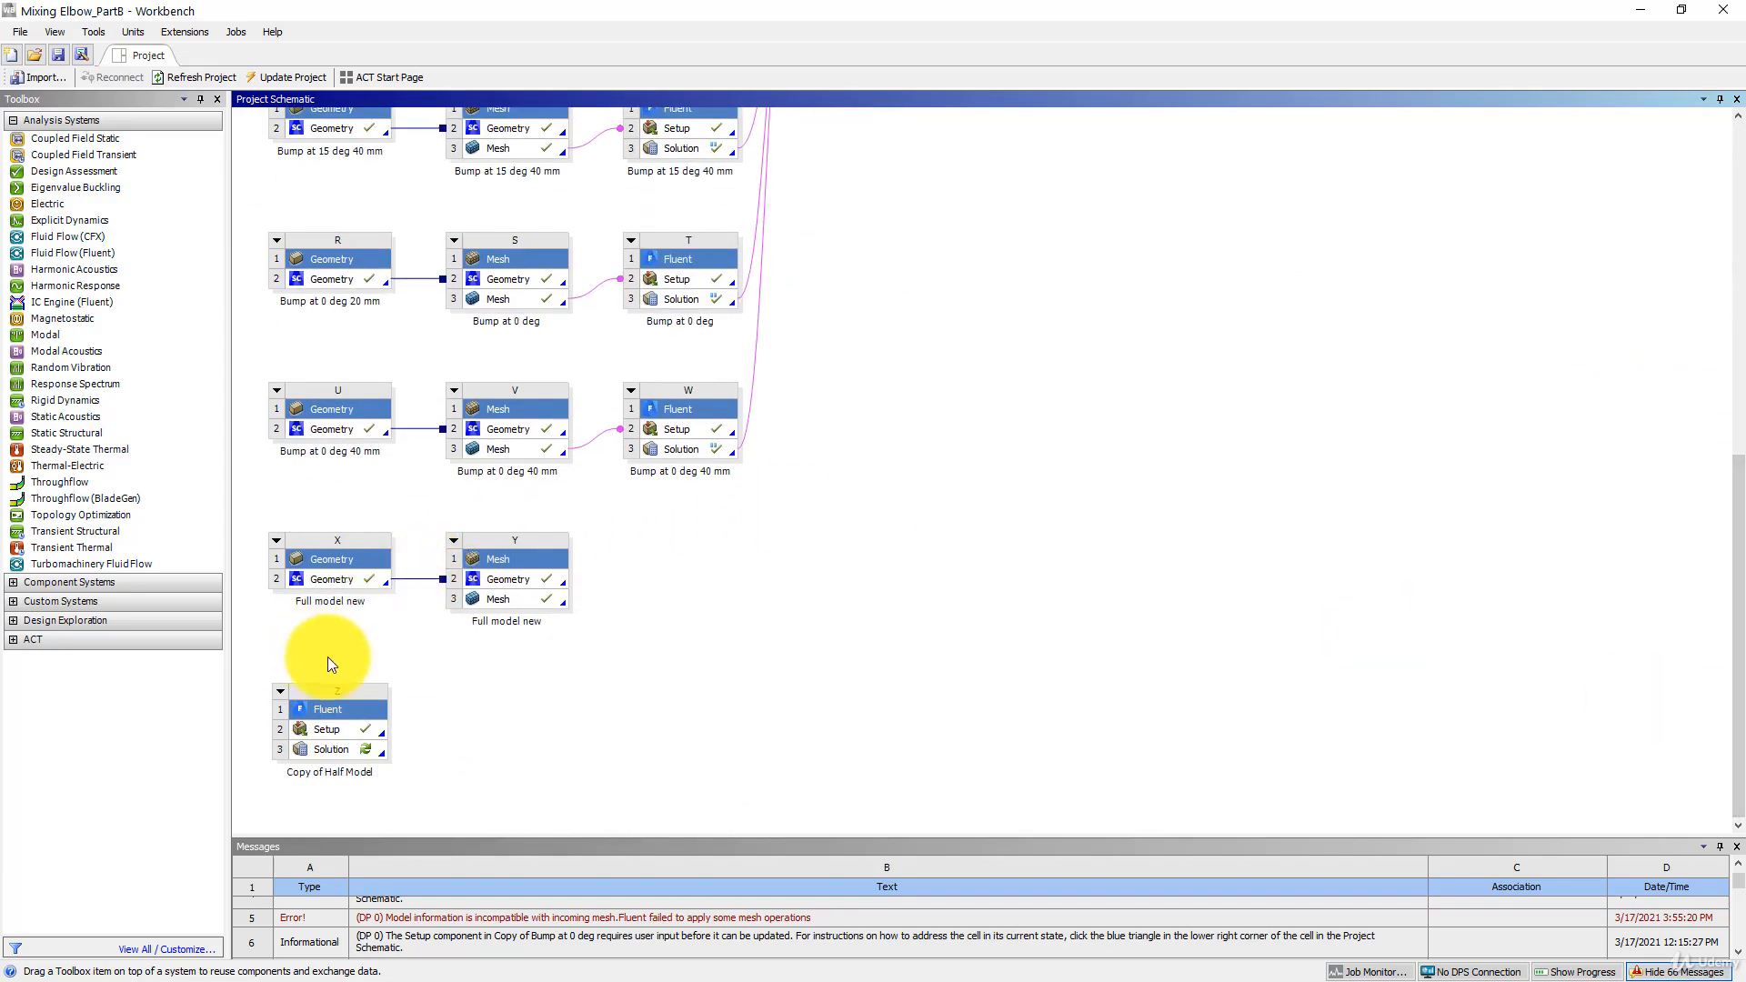
drag(513, 601, 343, 728)
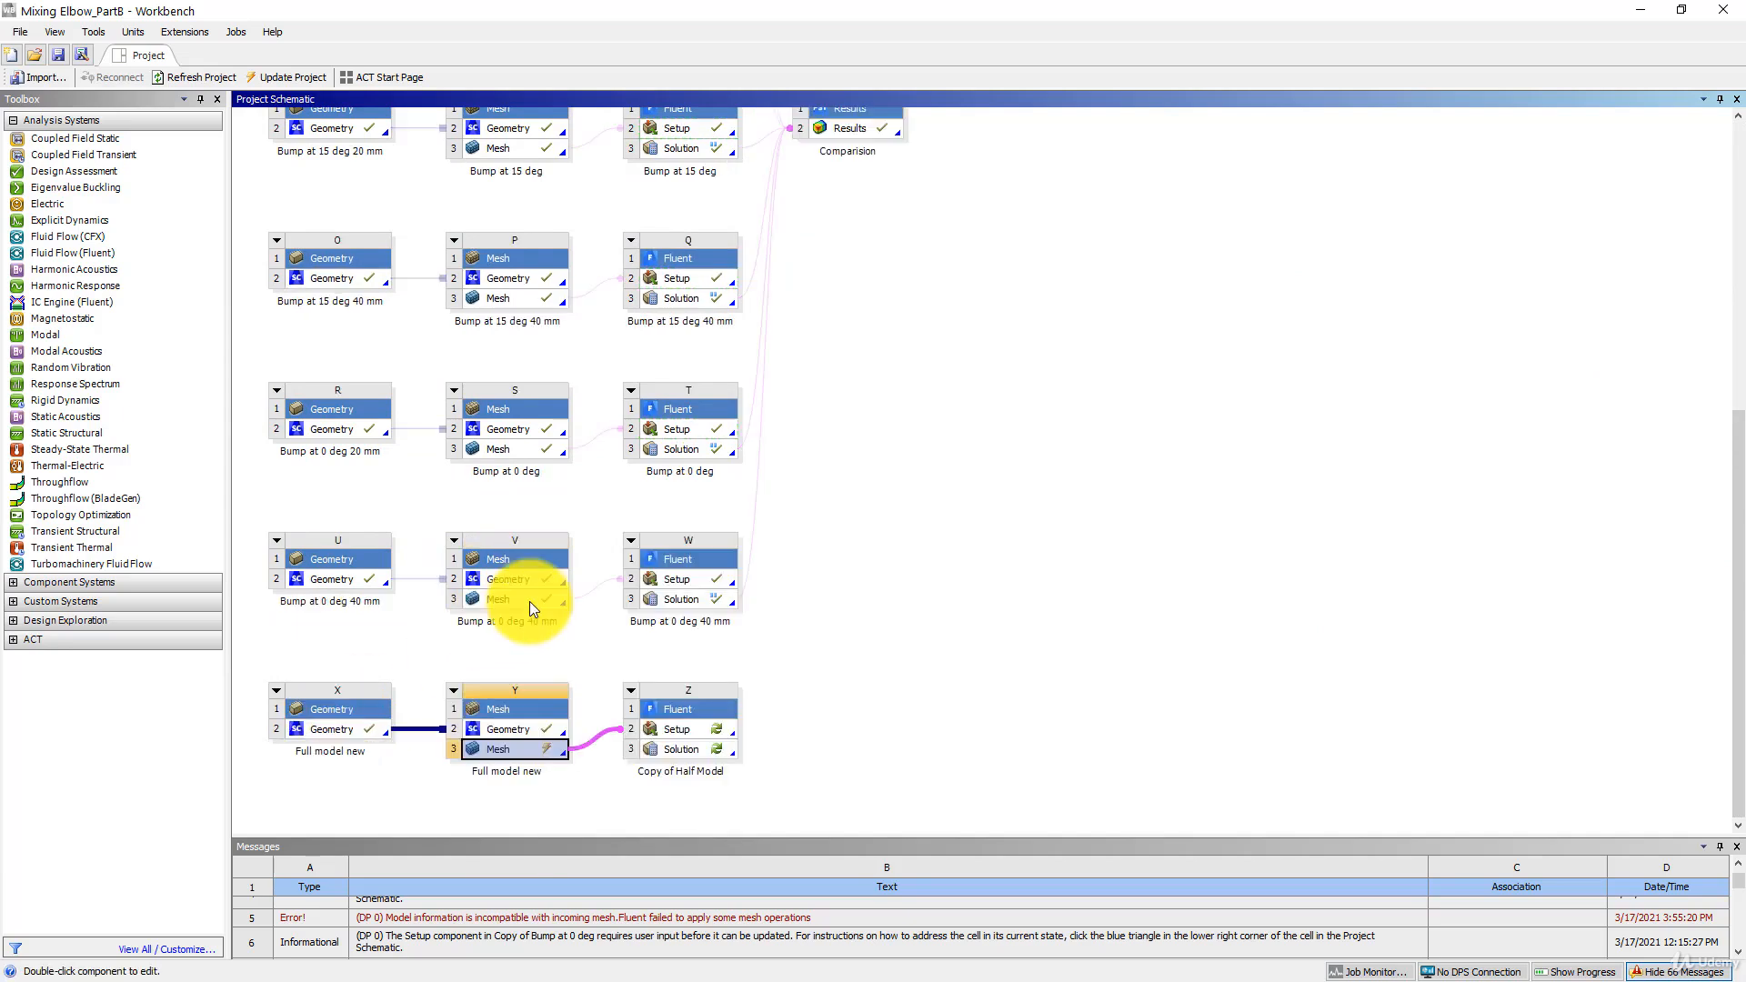
right_click(522, 750)
mouse_move(538, 758)
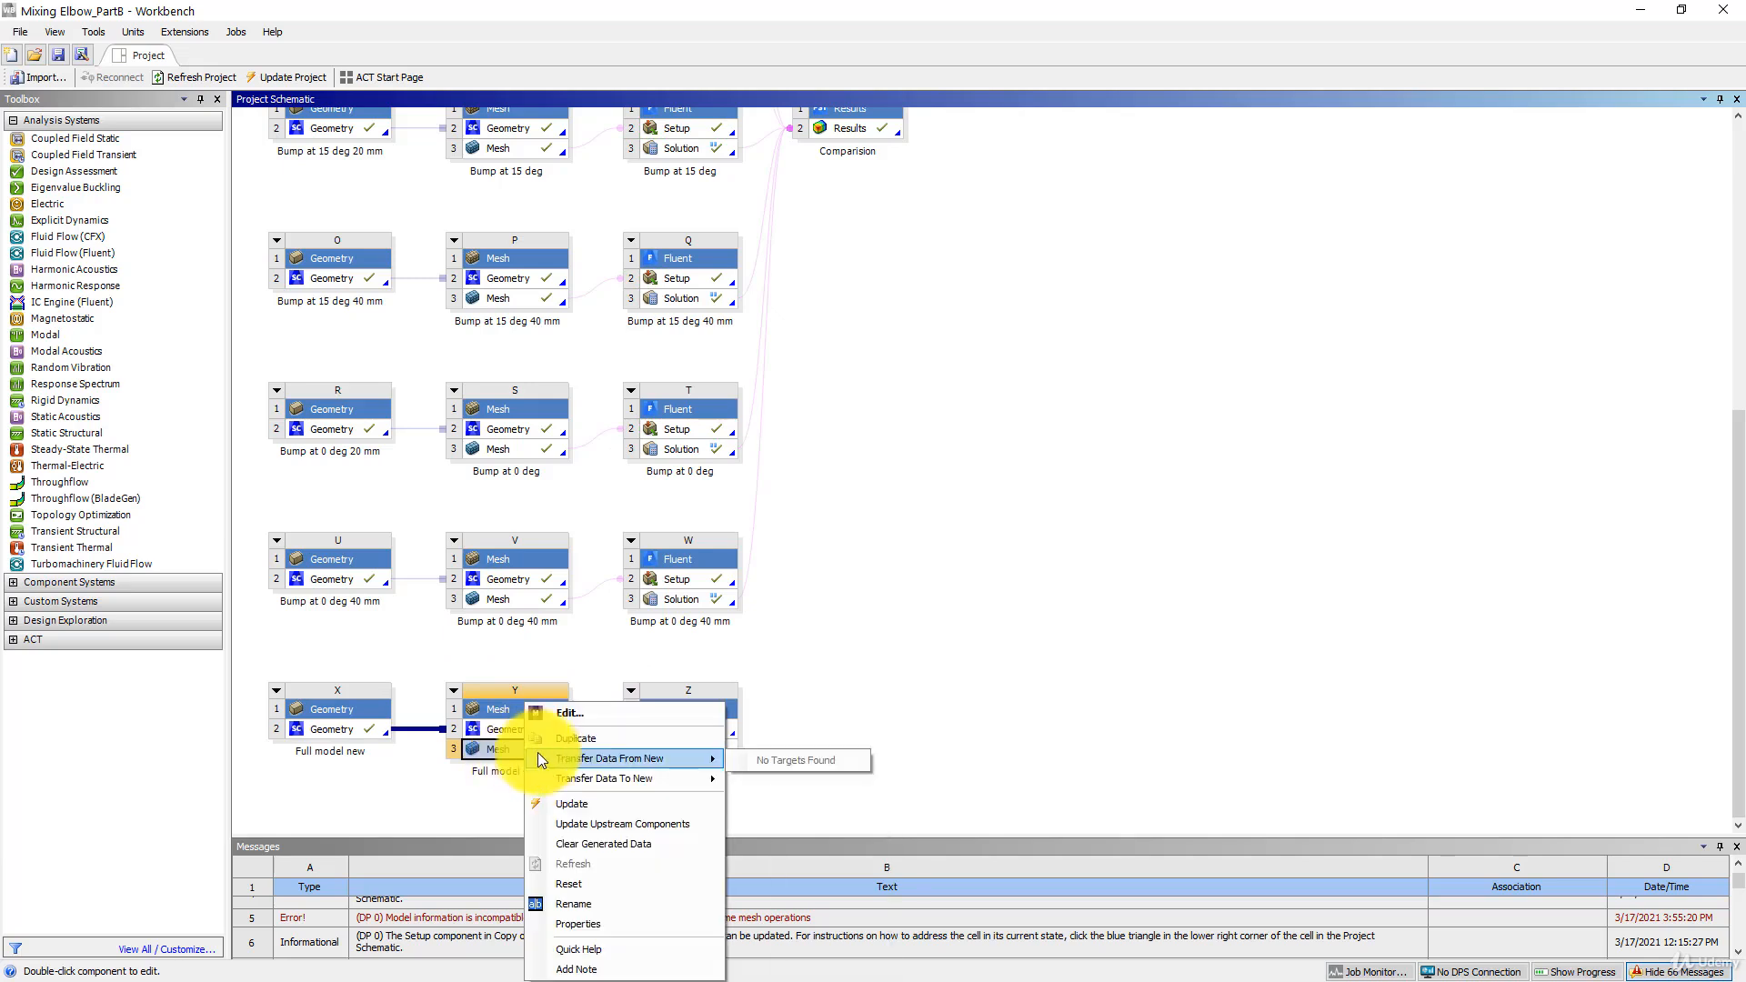
click(562, 804)
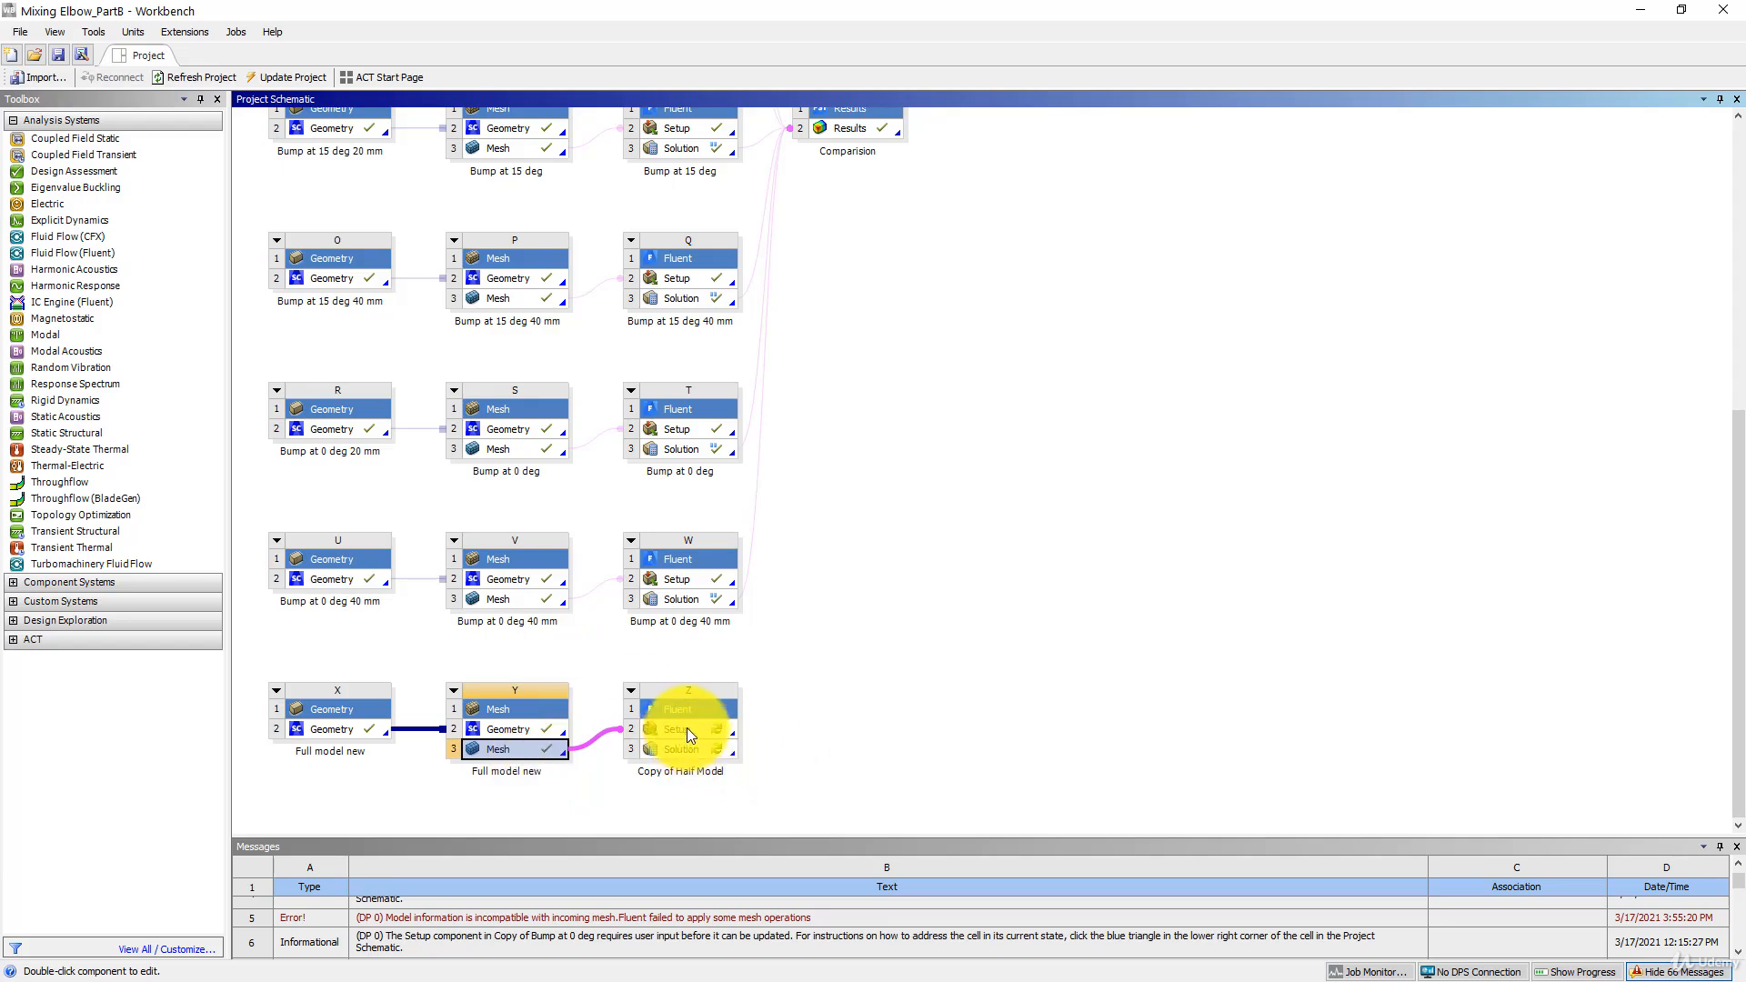
- Open the setup of "Copy of Half Model" in Fluent with the new mesh, using 4 parallel processes, and dismiss the mesh information message
double_click(686, 728)
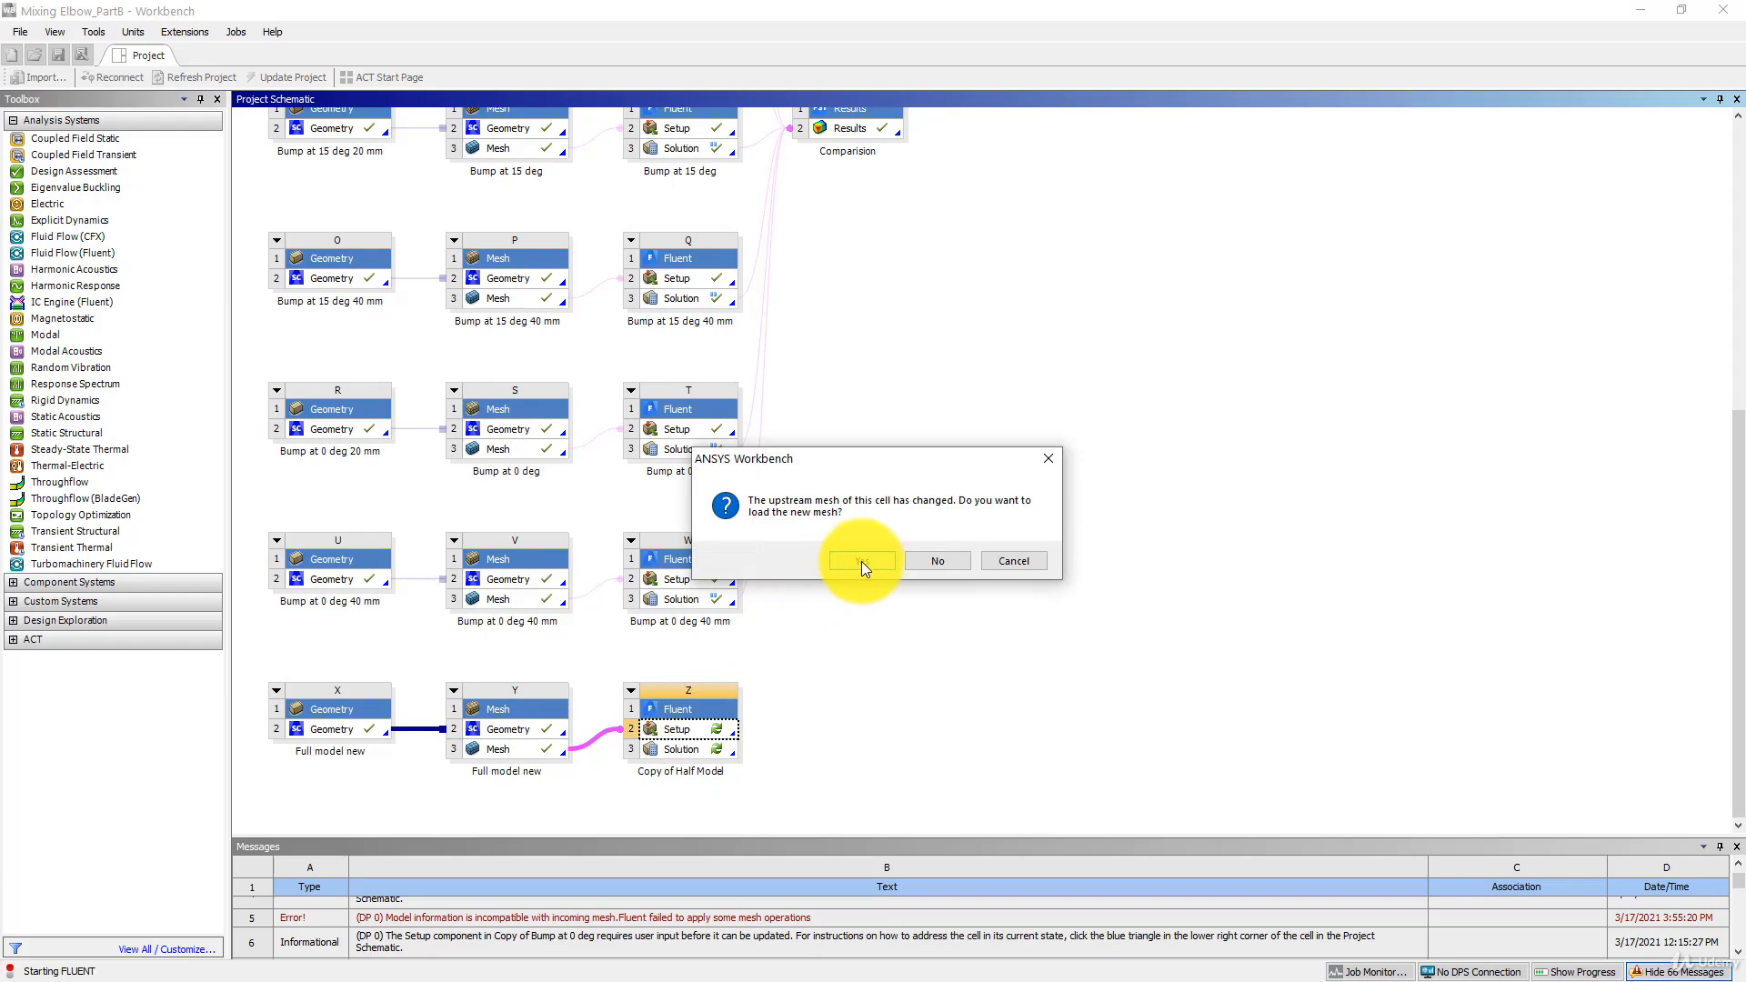
click(860, 561)
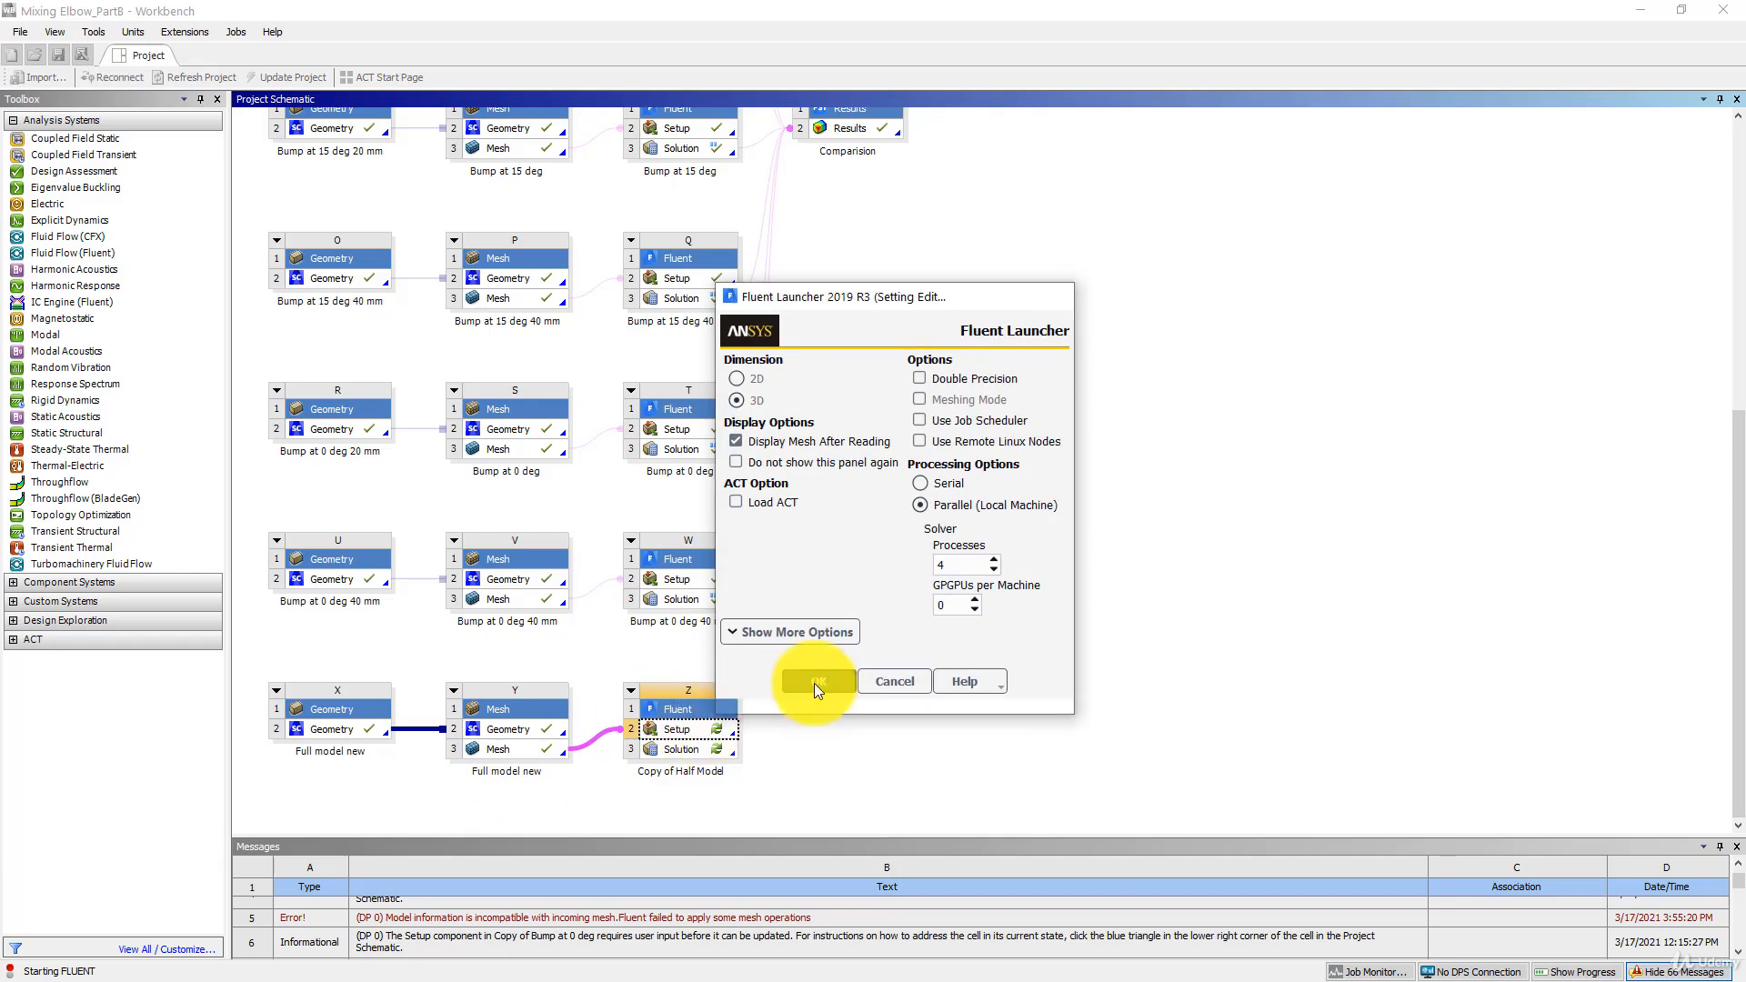
click(814, 684)
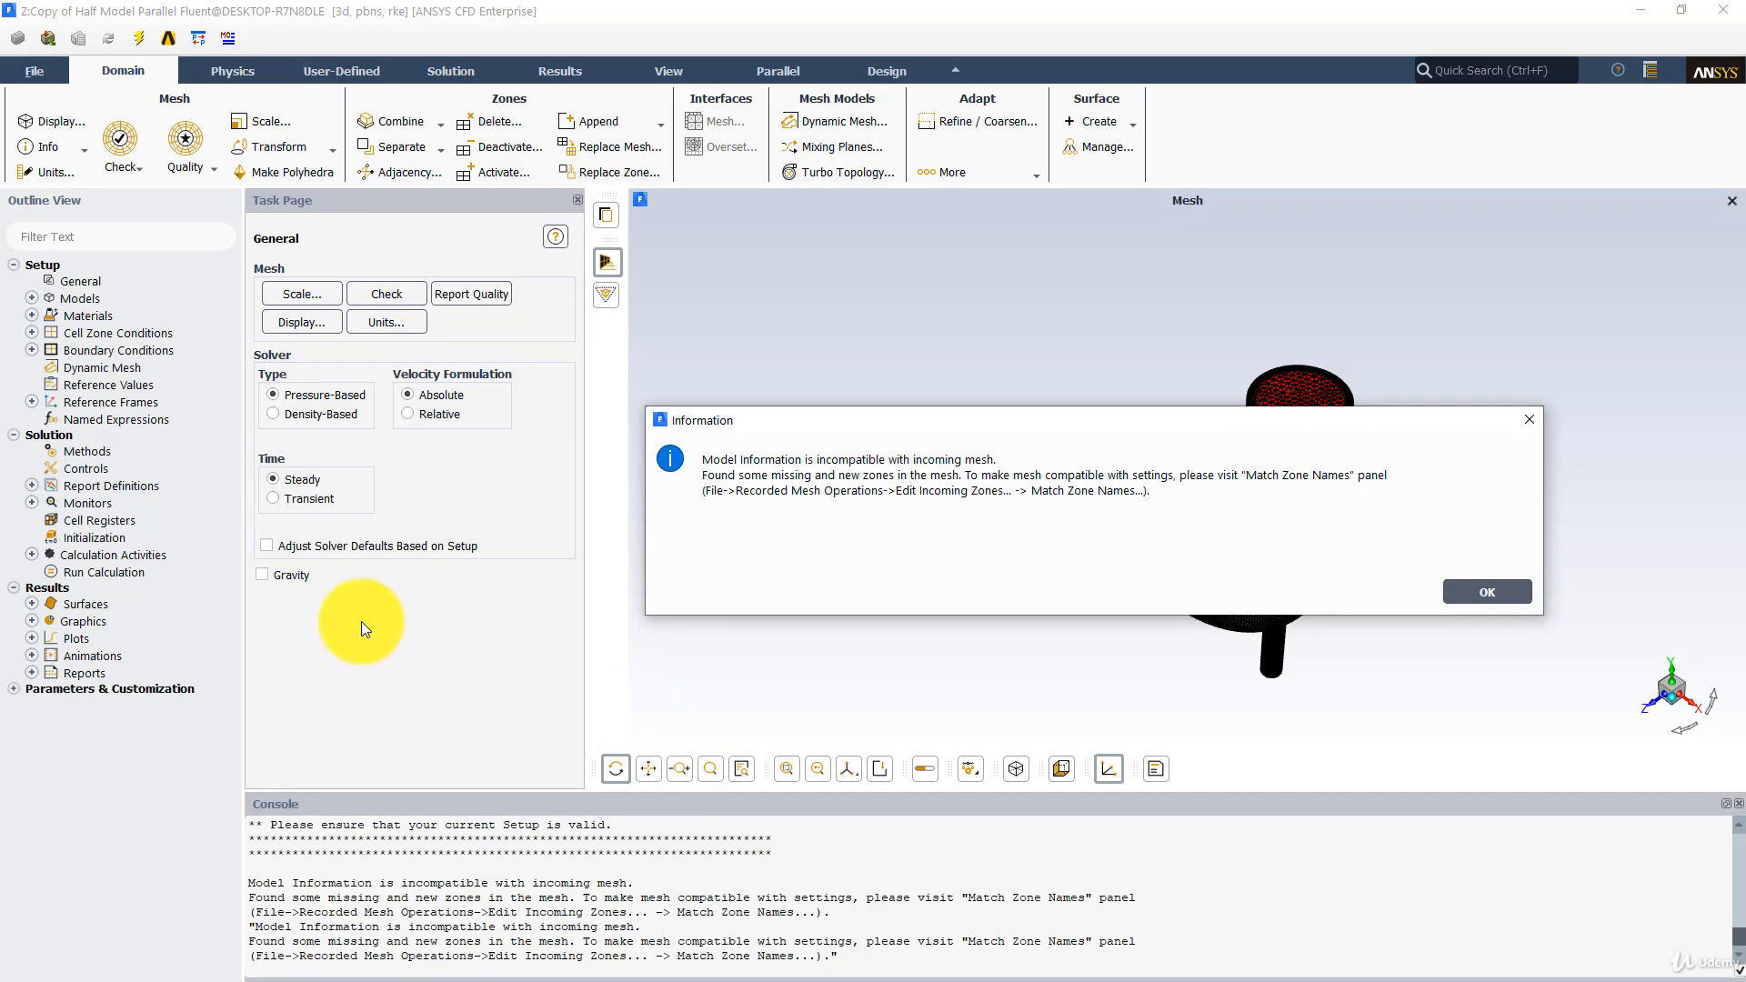
click(1470, 591)
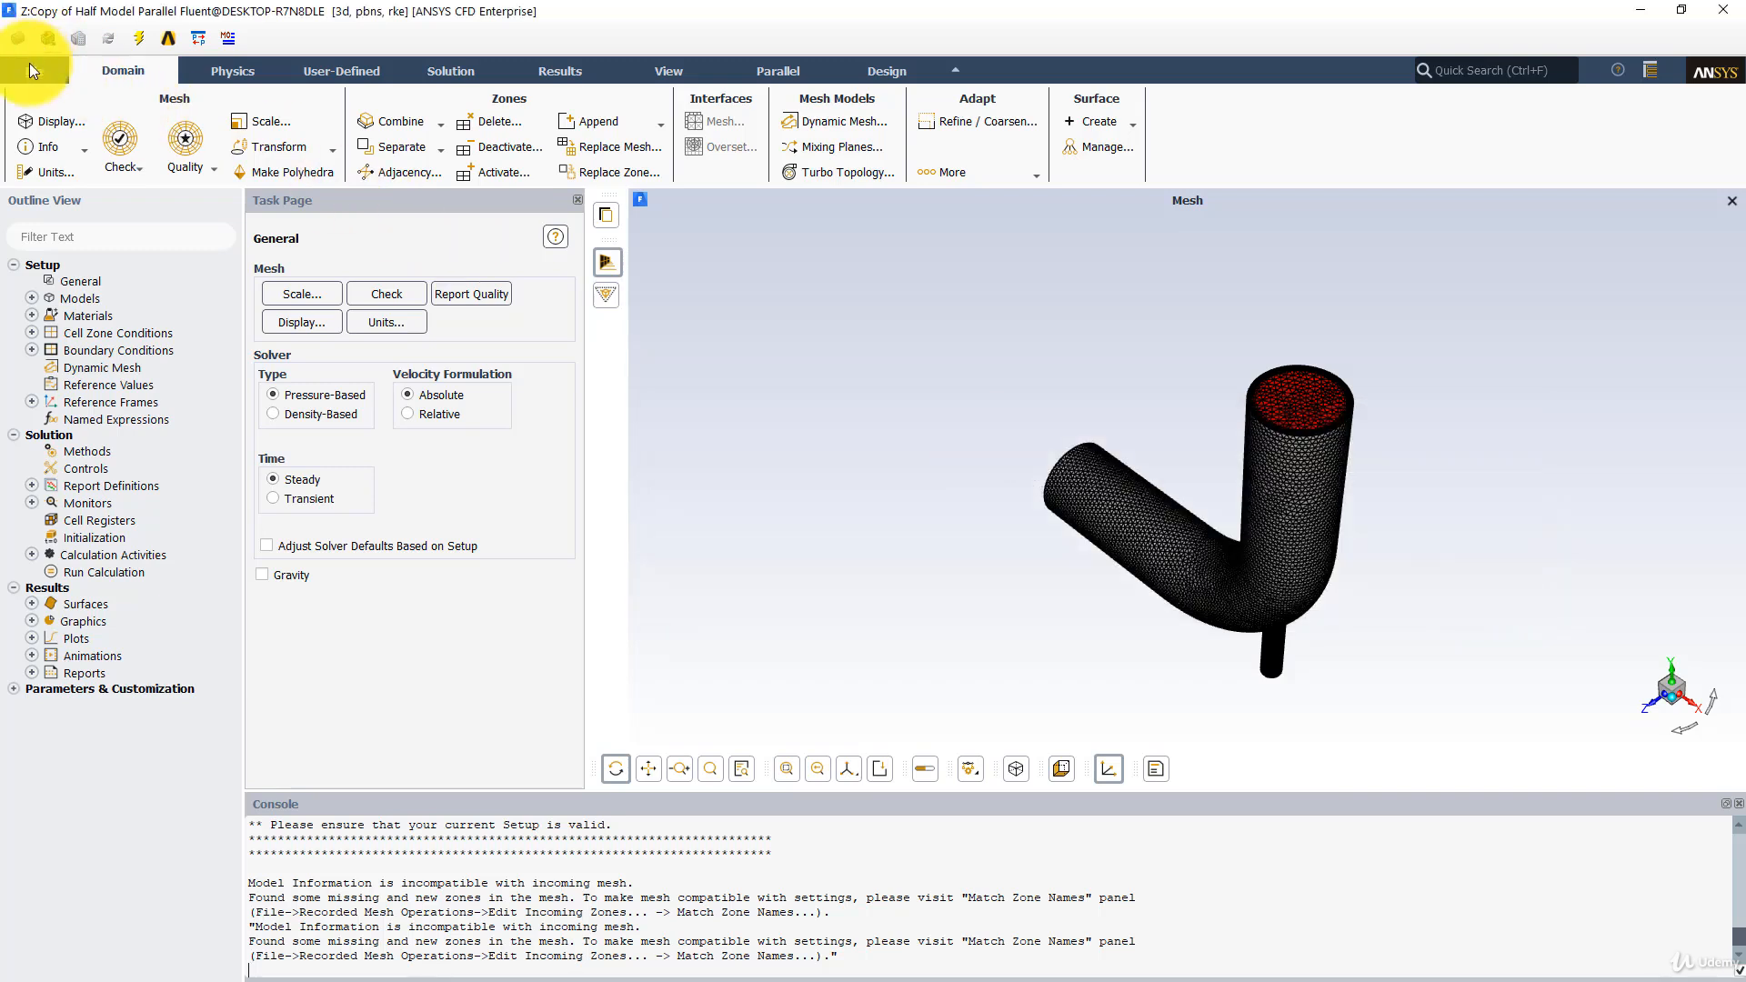
- In the recorded mesh operations, match the missing zone "solid" with the new zone "geom-9_solid"
click(28, 71)
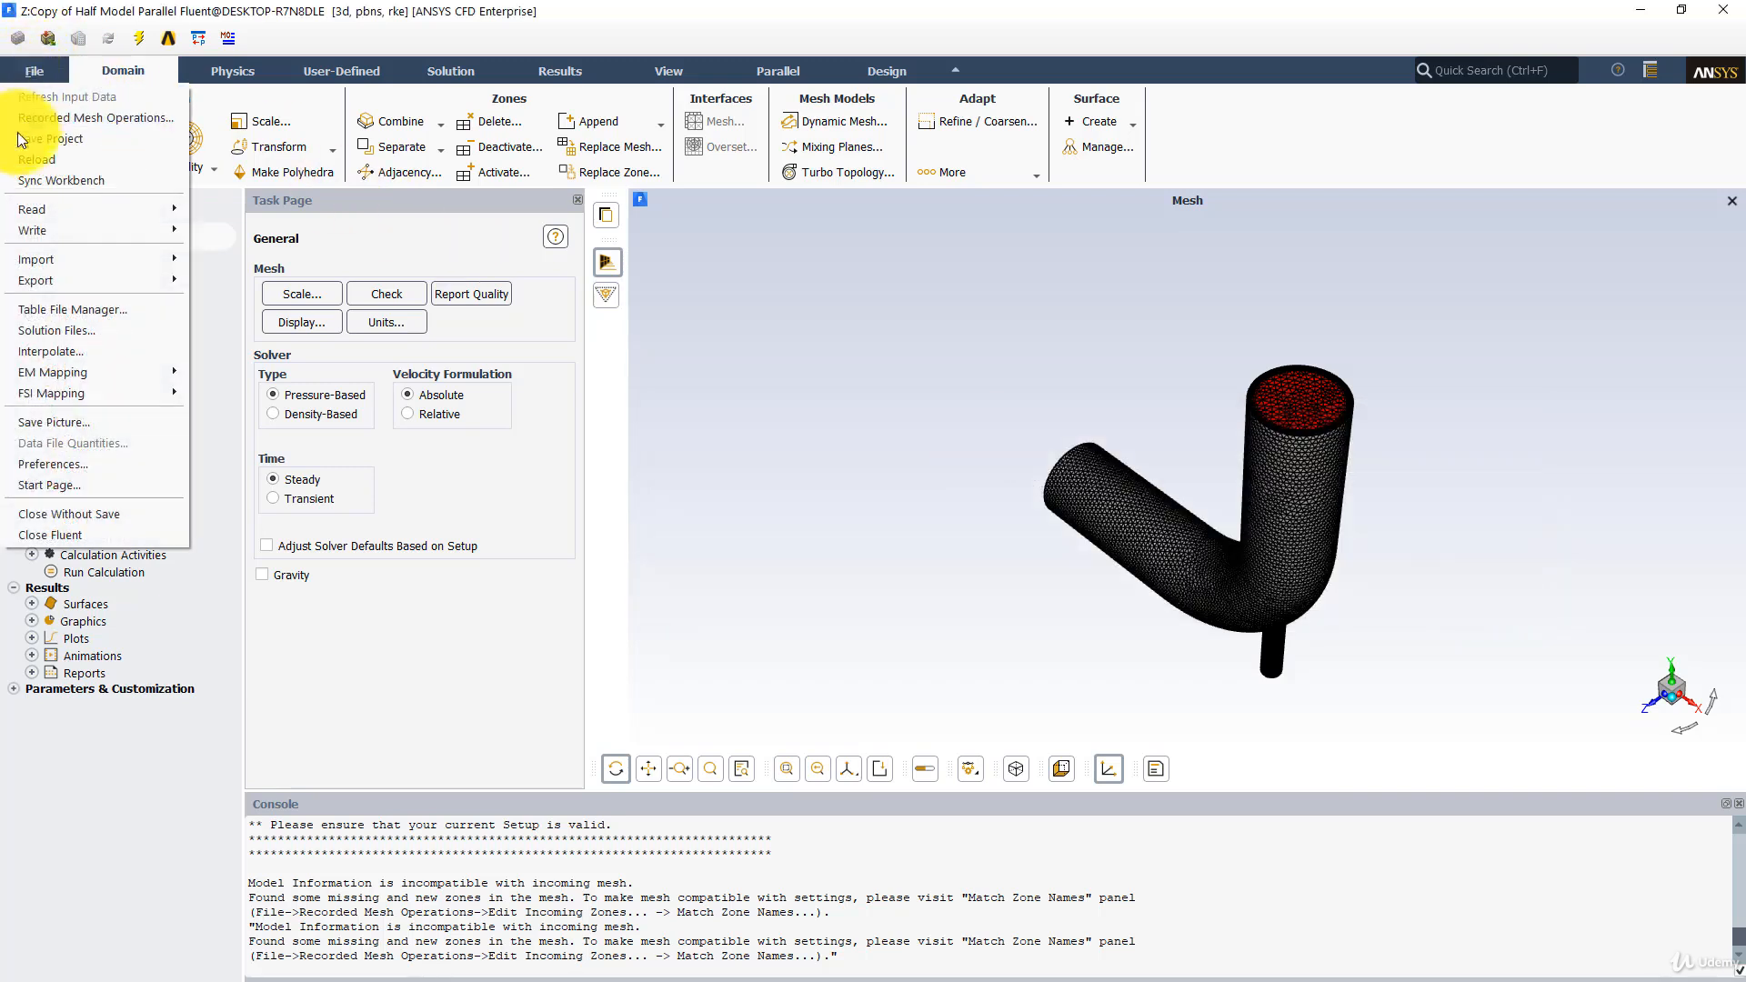
click(68, 122)
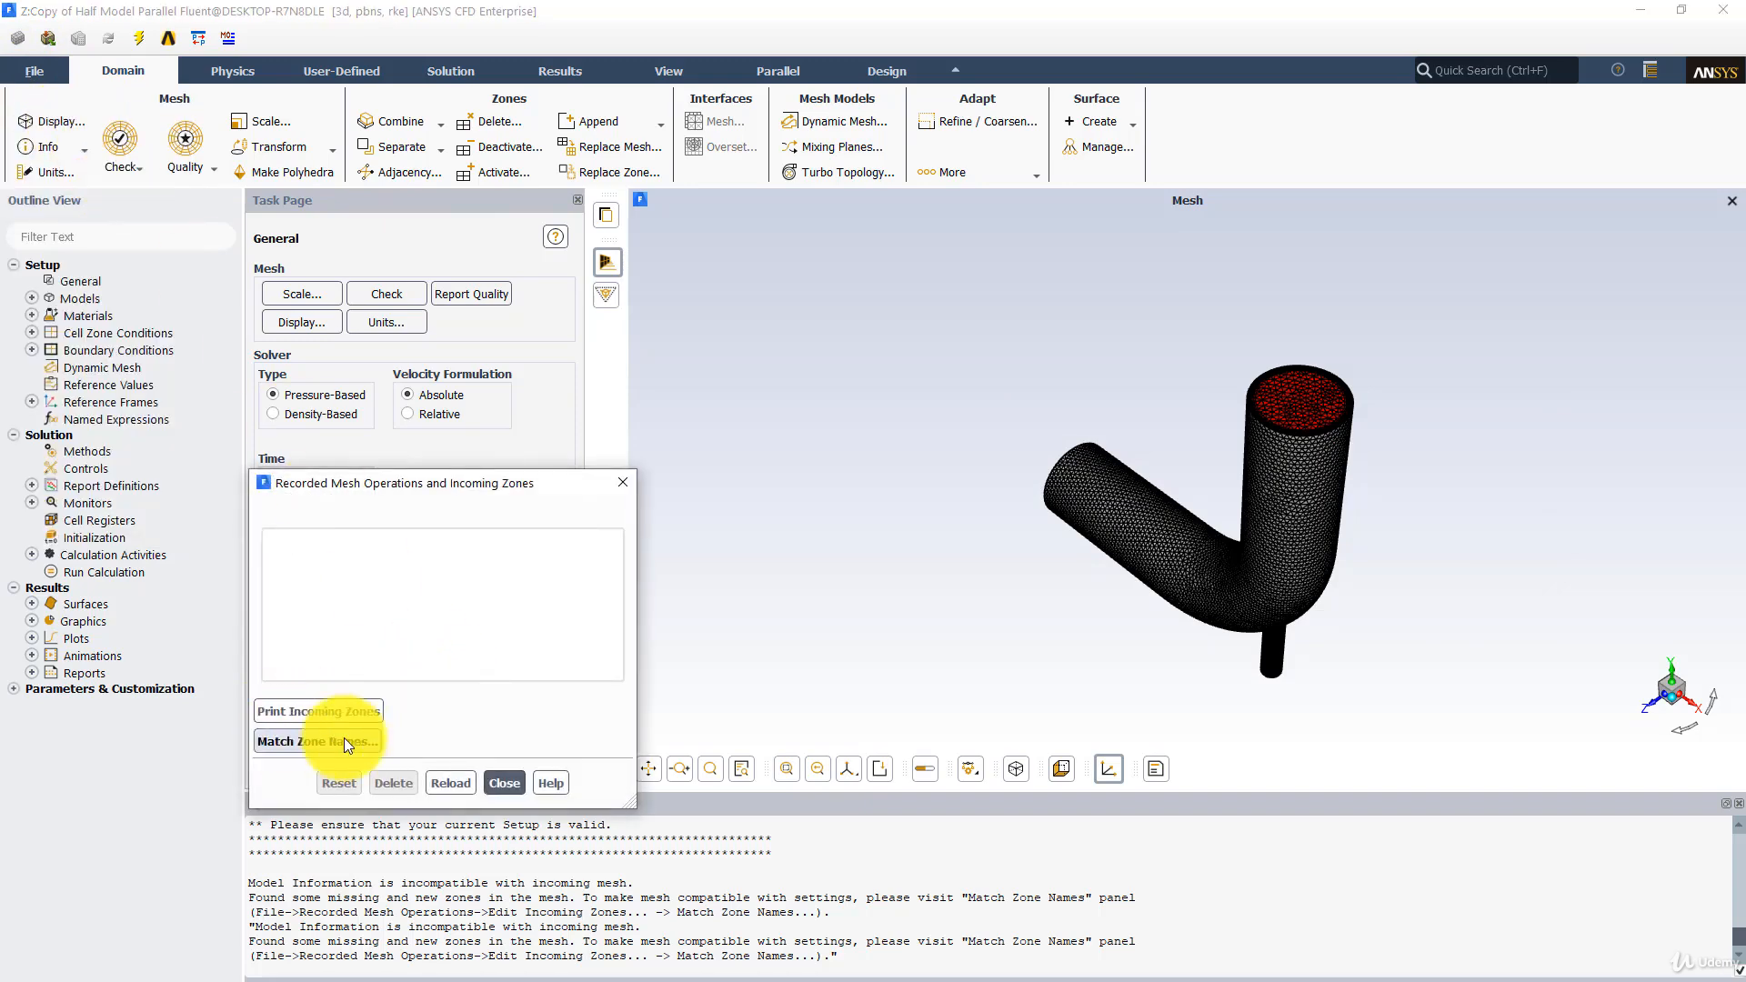
click(314, 744)
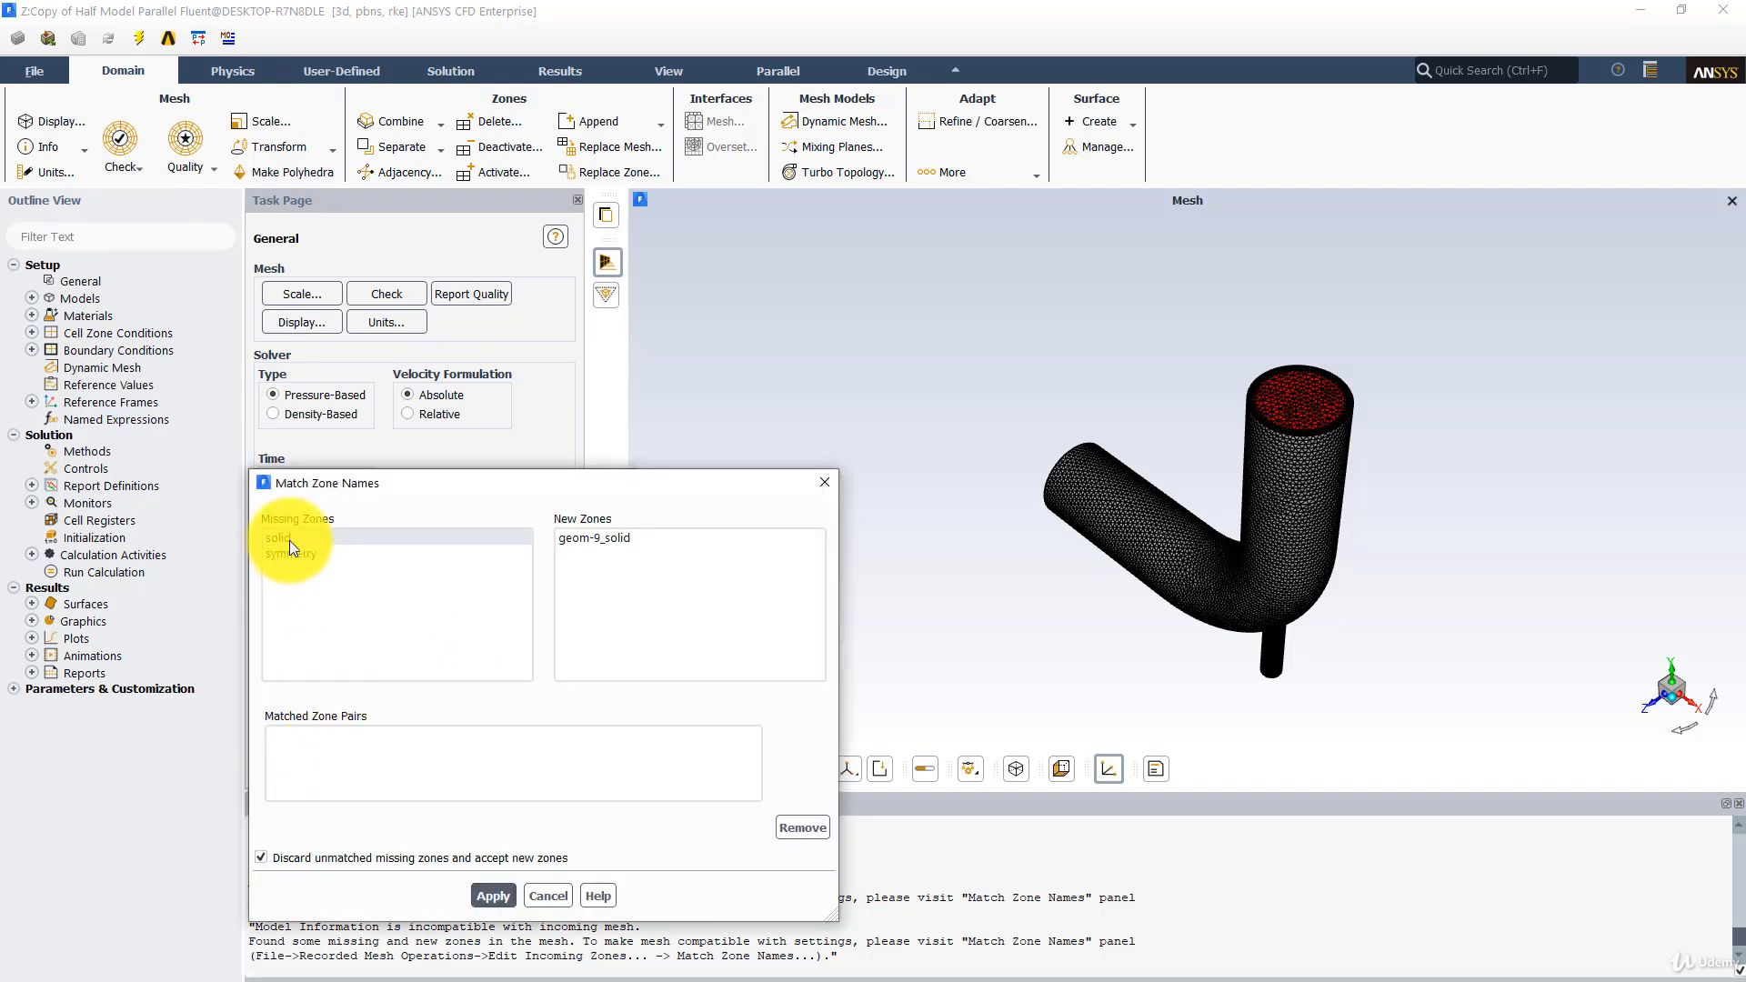
drag(466, 491, 548, 343)
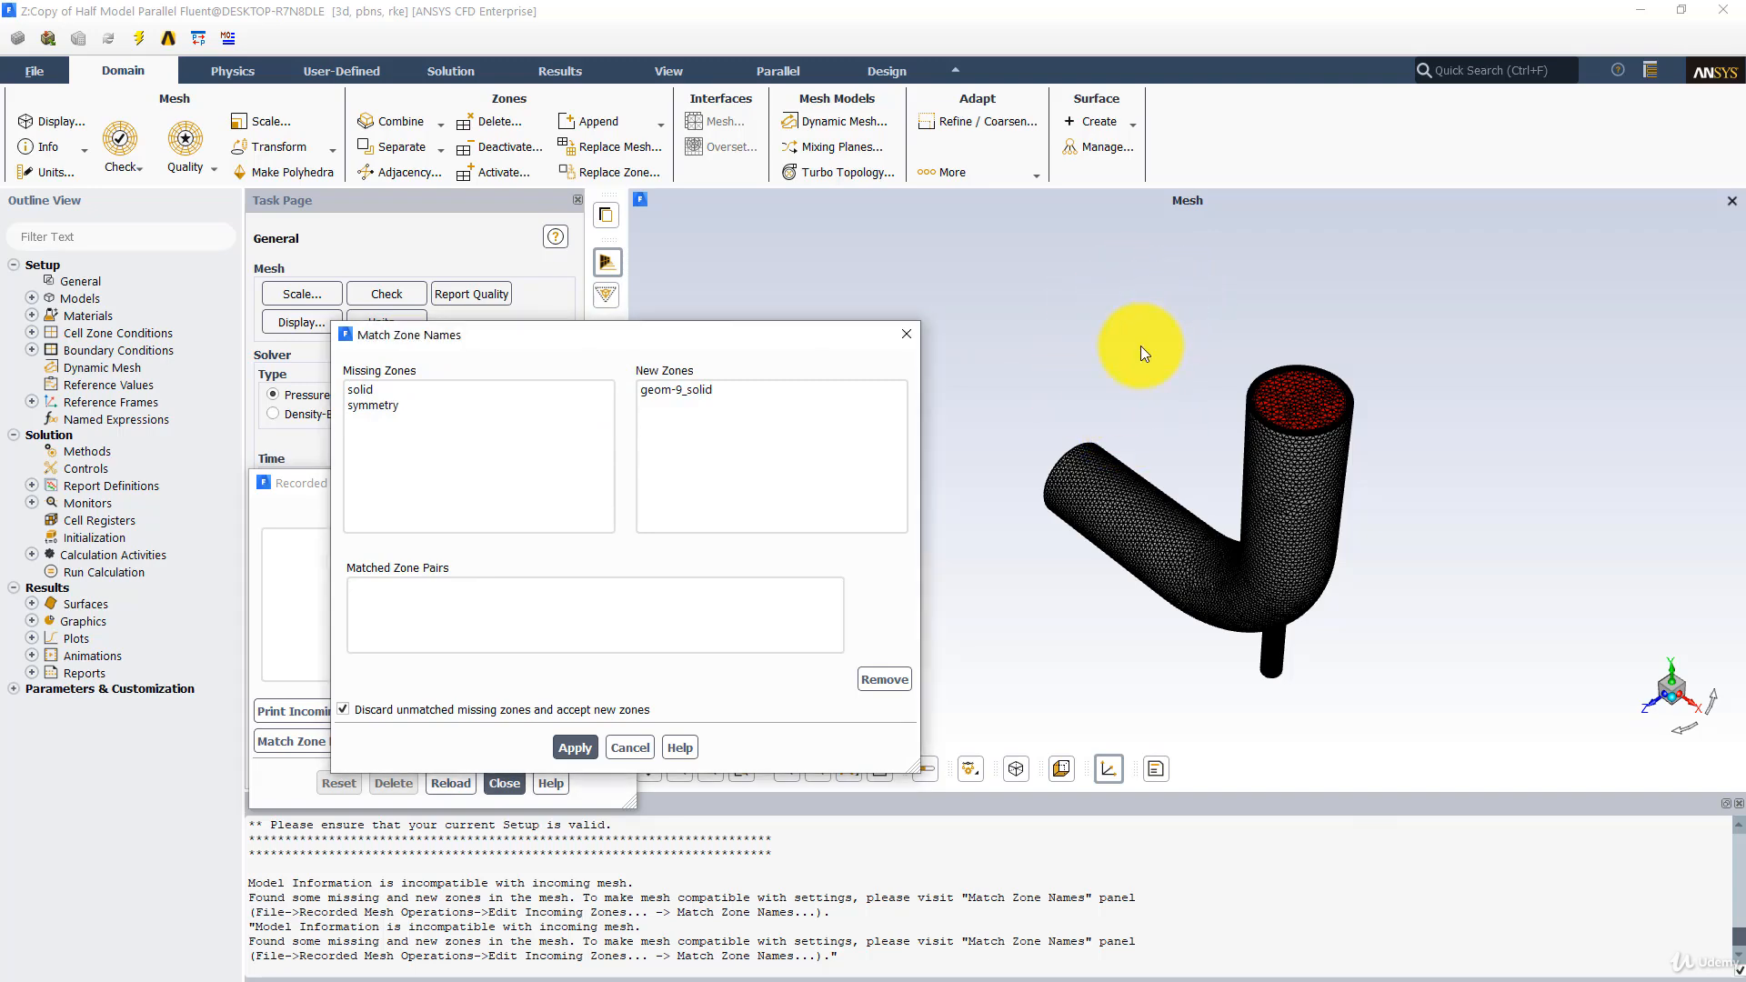
click(376, 389)
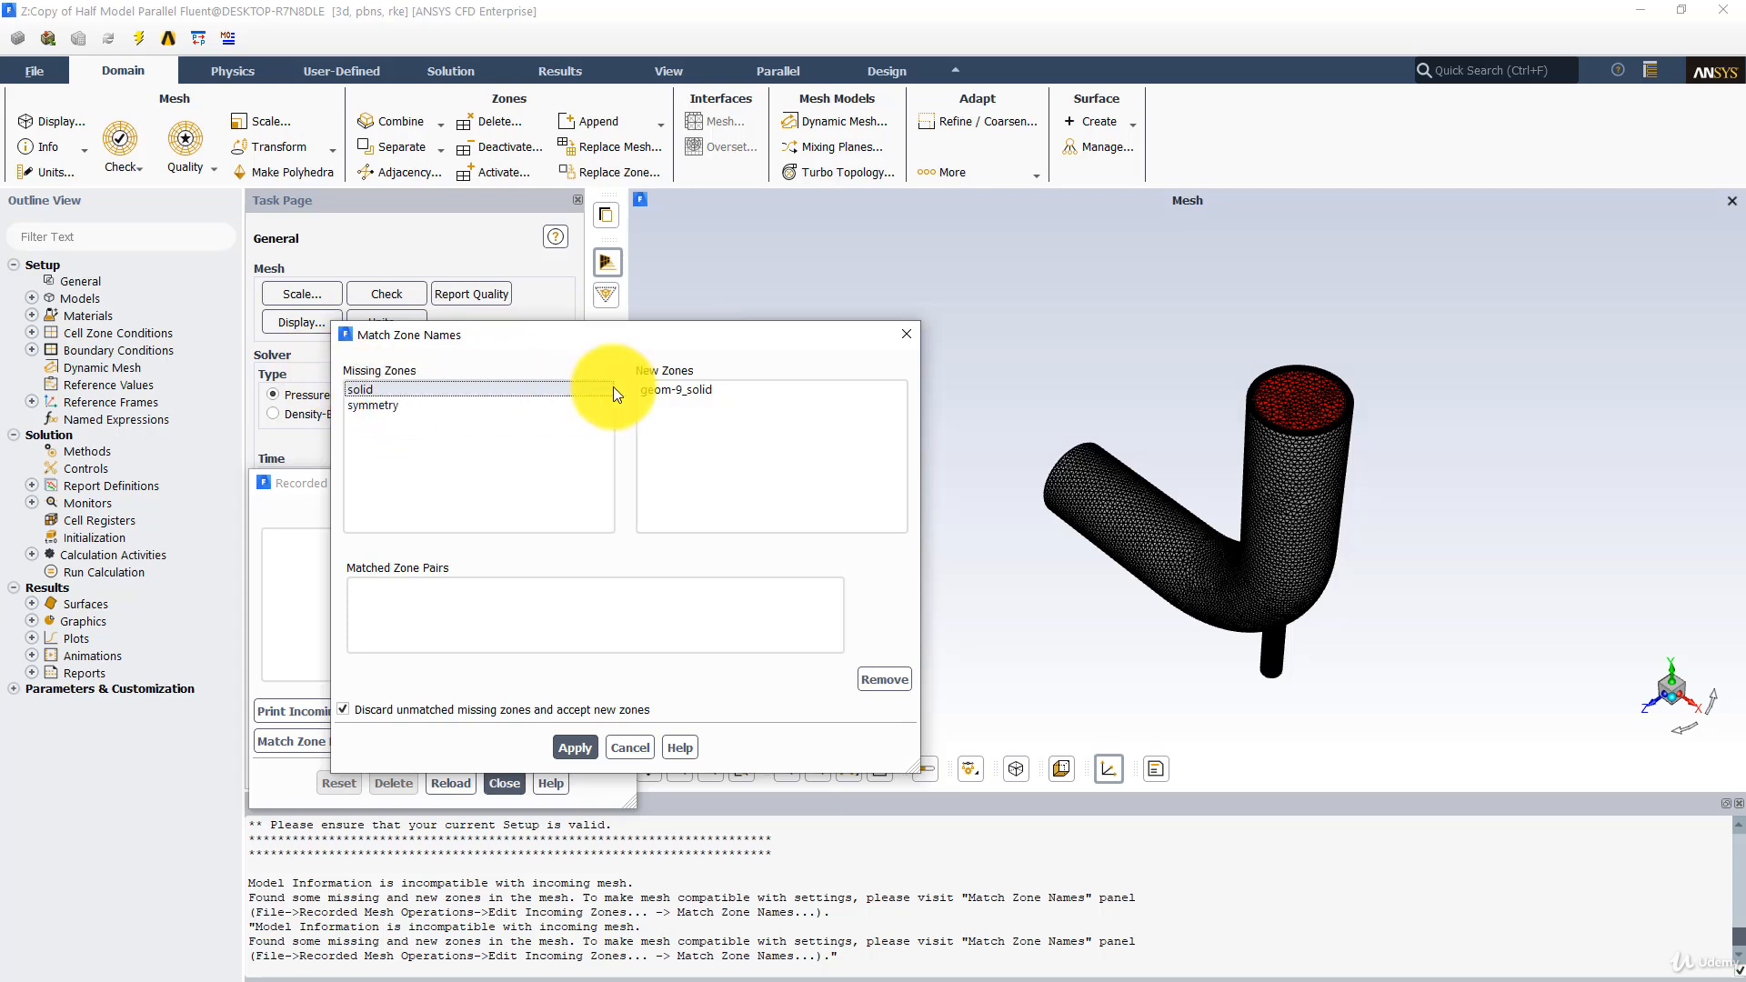
click(679, 391)
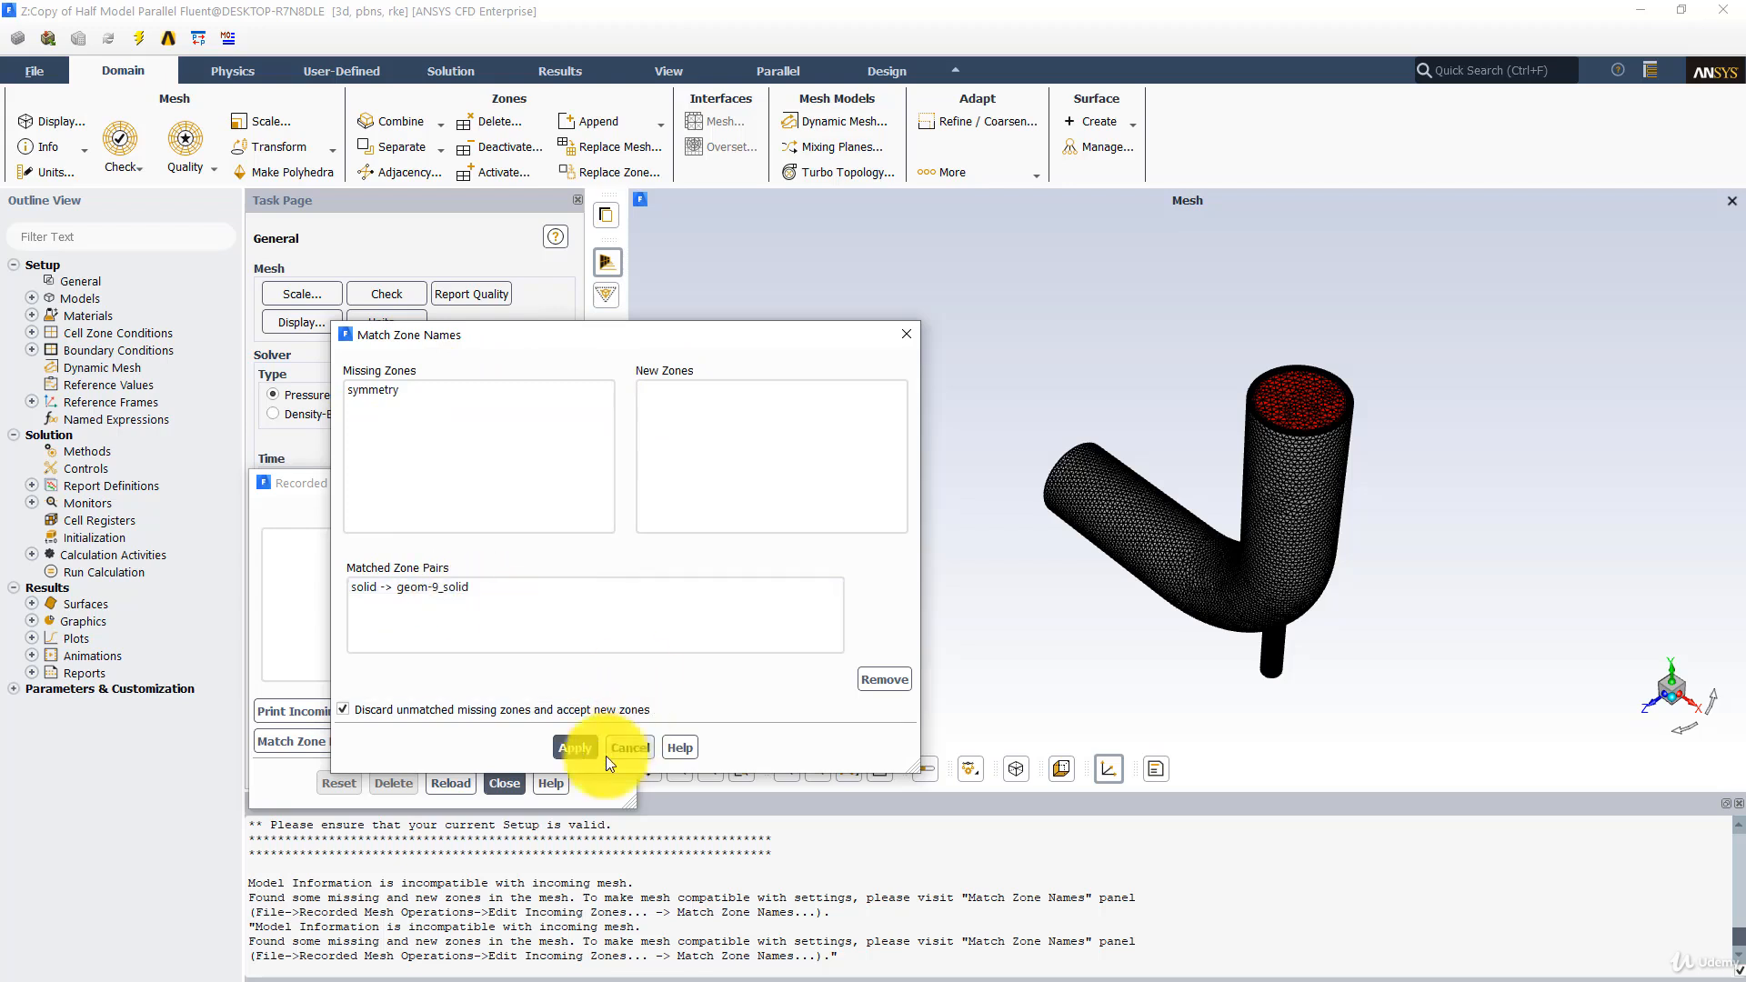
- Apply the zone match with unmatched missing zones discarded, reload the setup, and close the recorded mesh operations
click(575, 744)
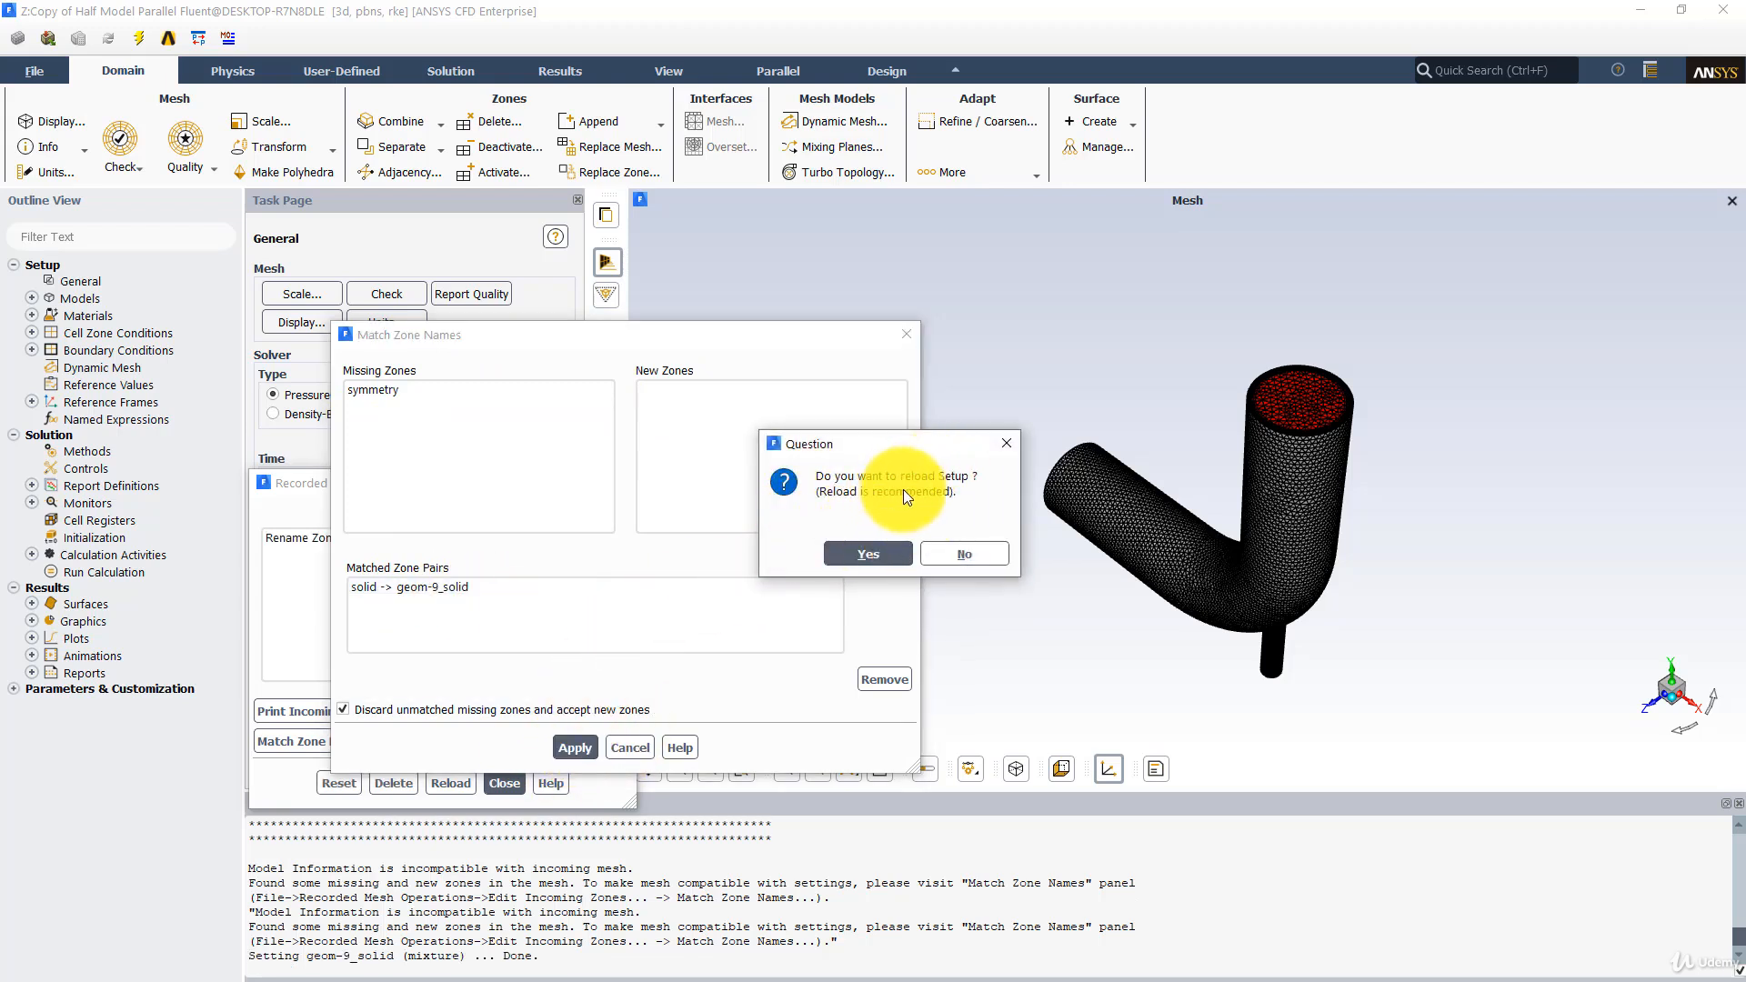
click(863, 553)
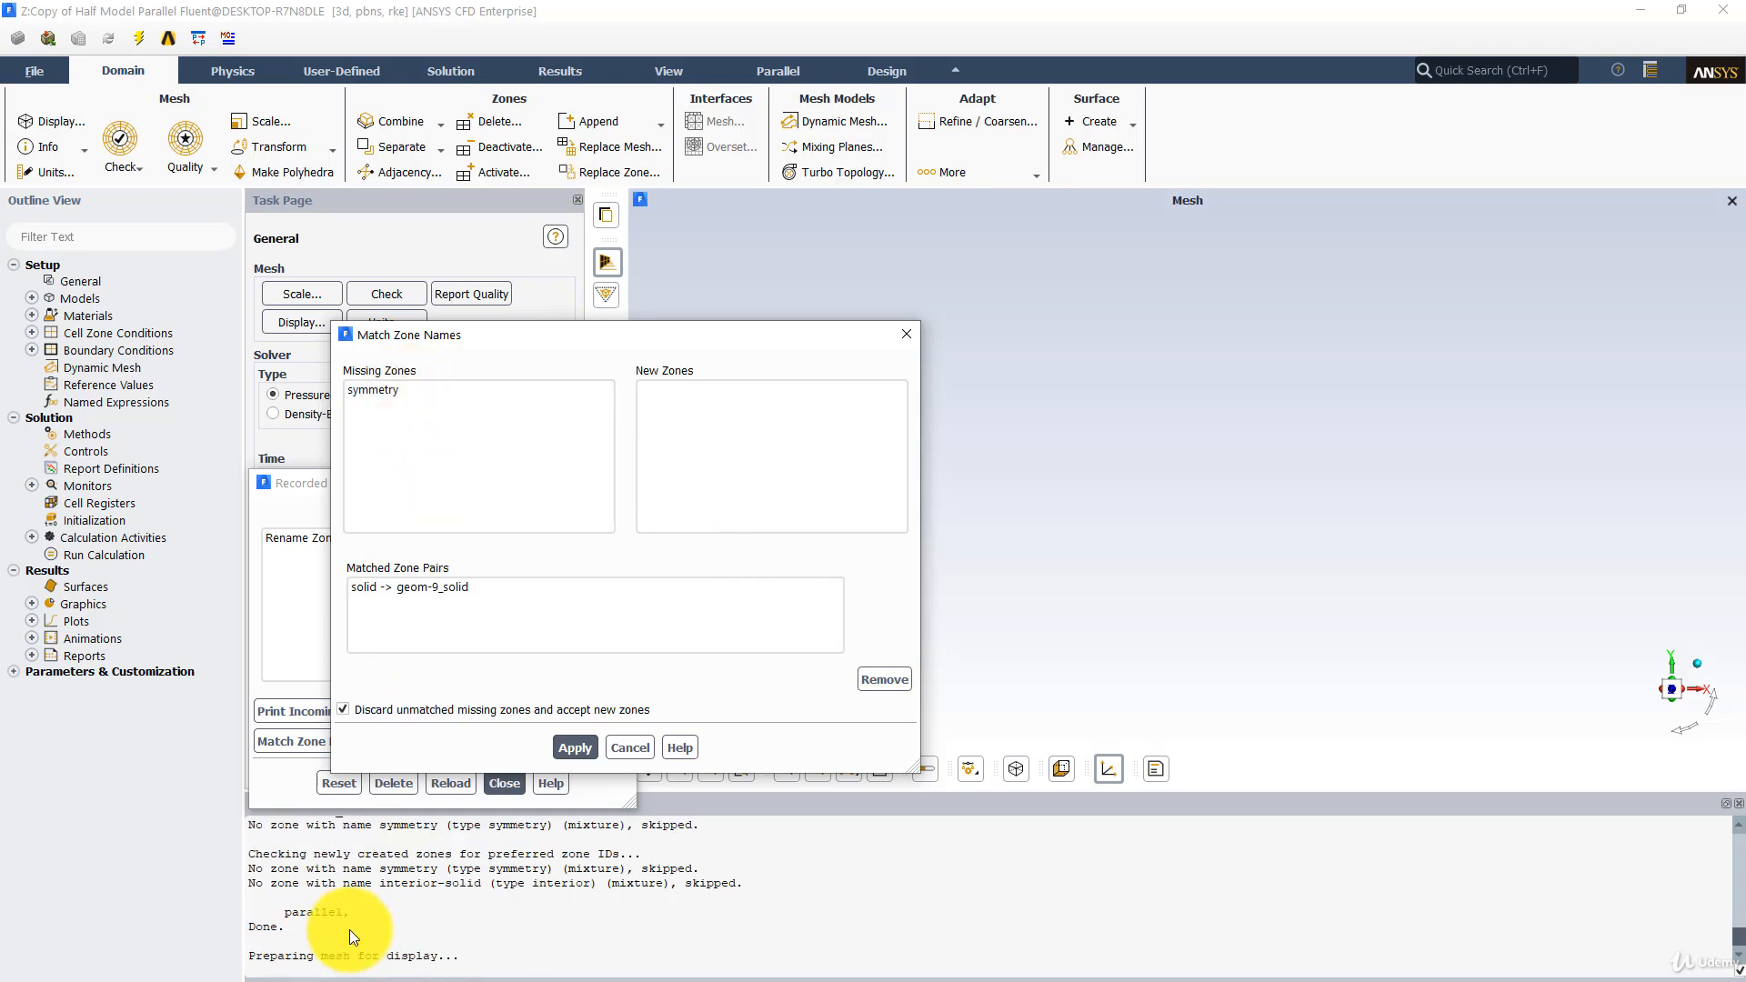
click(574, 747)
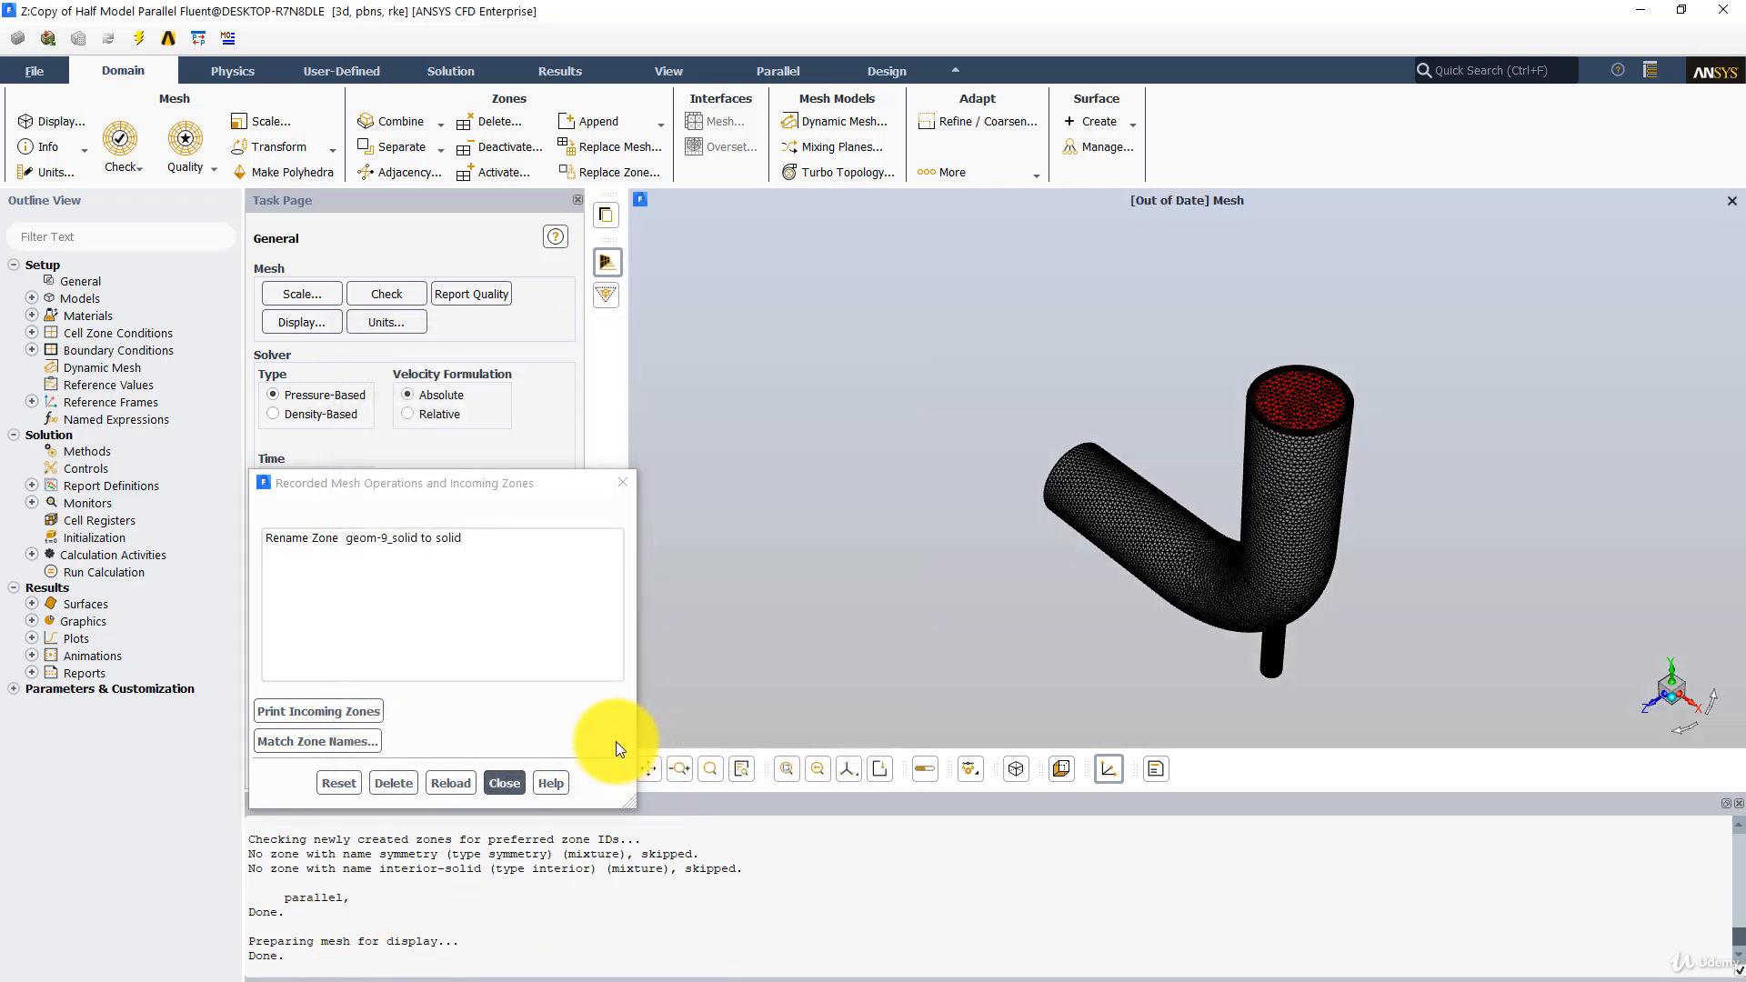
click(505, 784)
- Examine the full elbow mesh, the list of boundary zones and the velocity inlet settings of inlet_large
drag(886, 386, 910, 245)
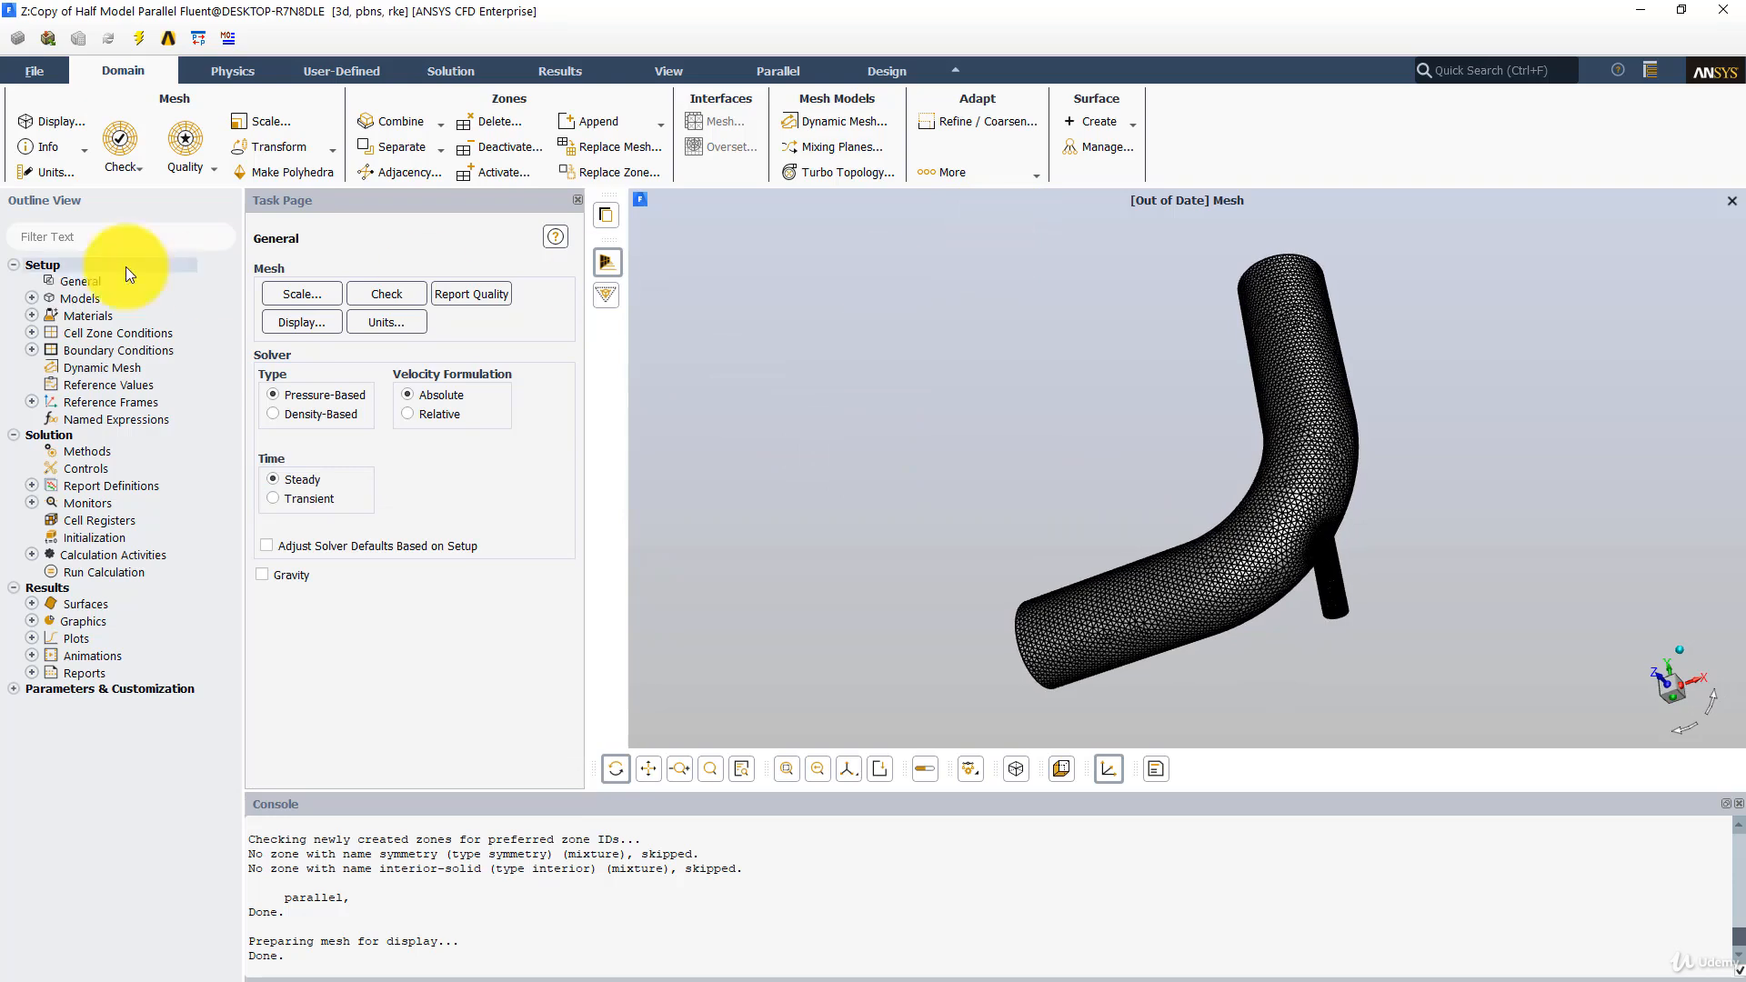
double_click(105, 351)
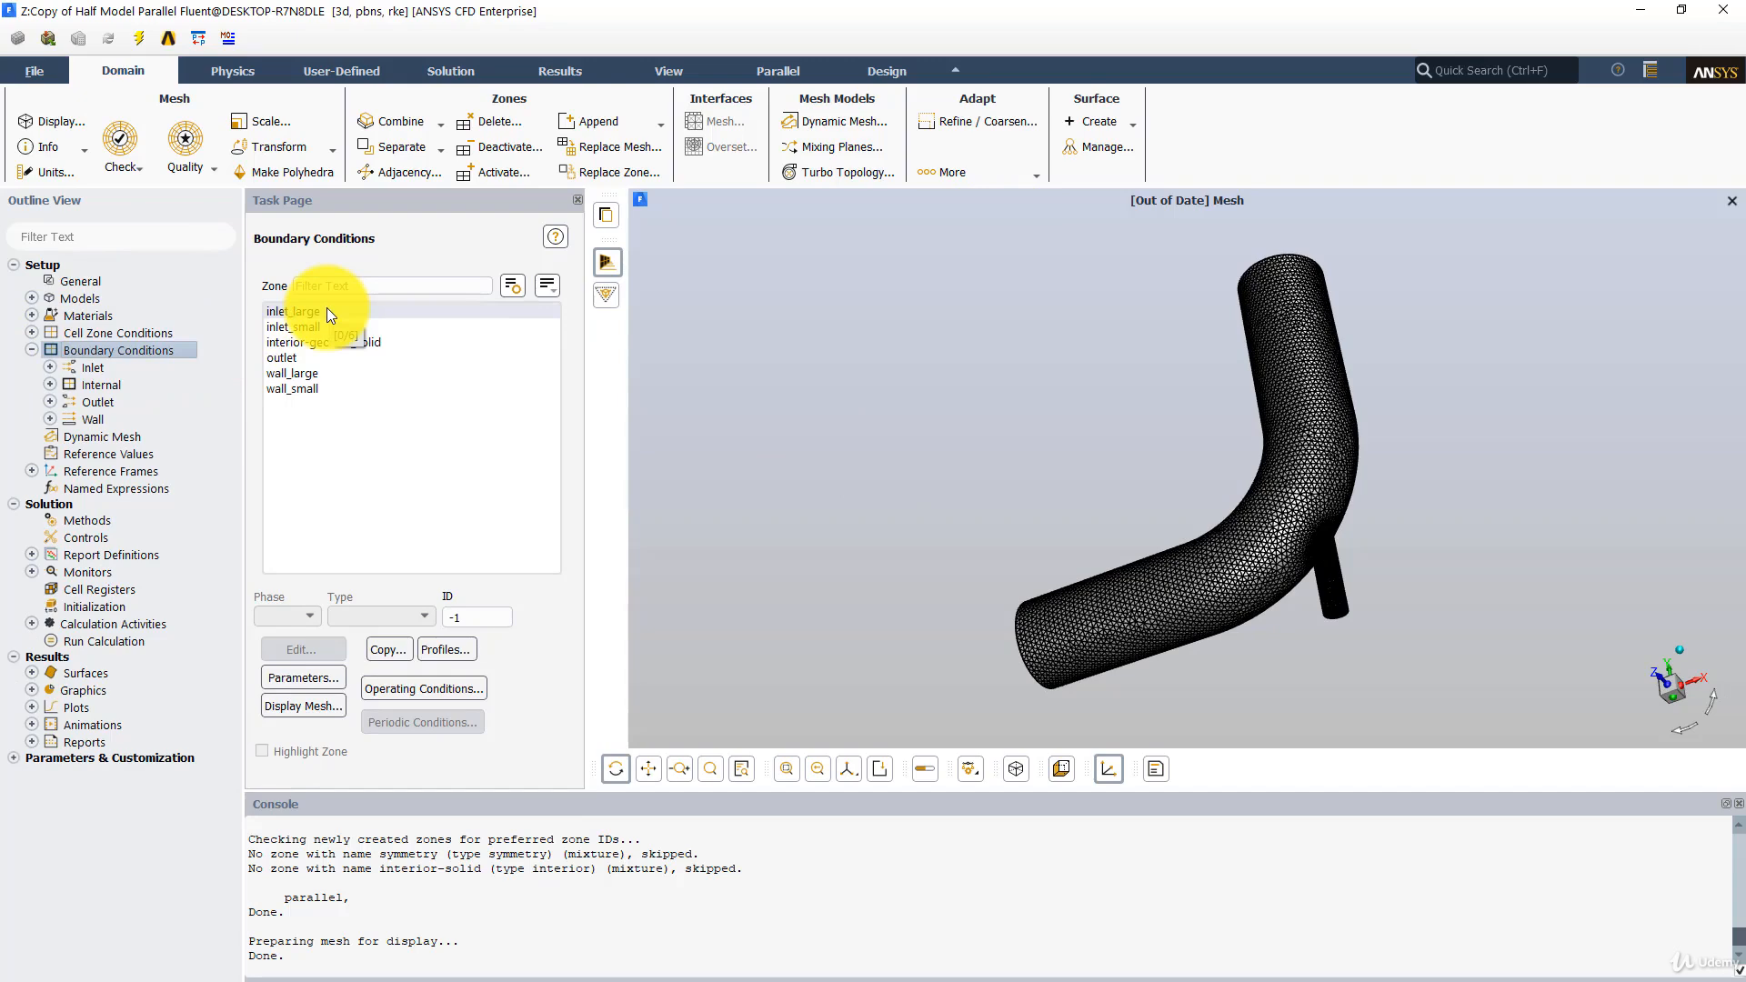
click(327, 311)
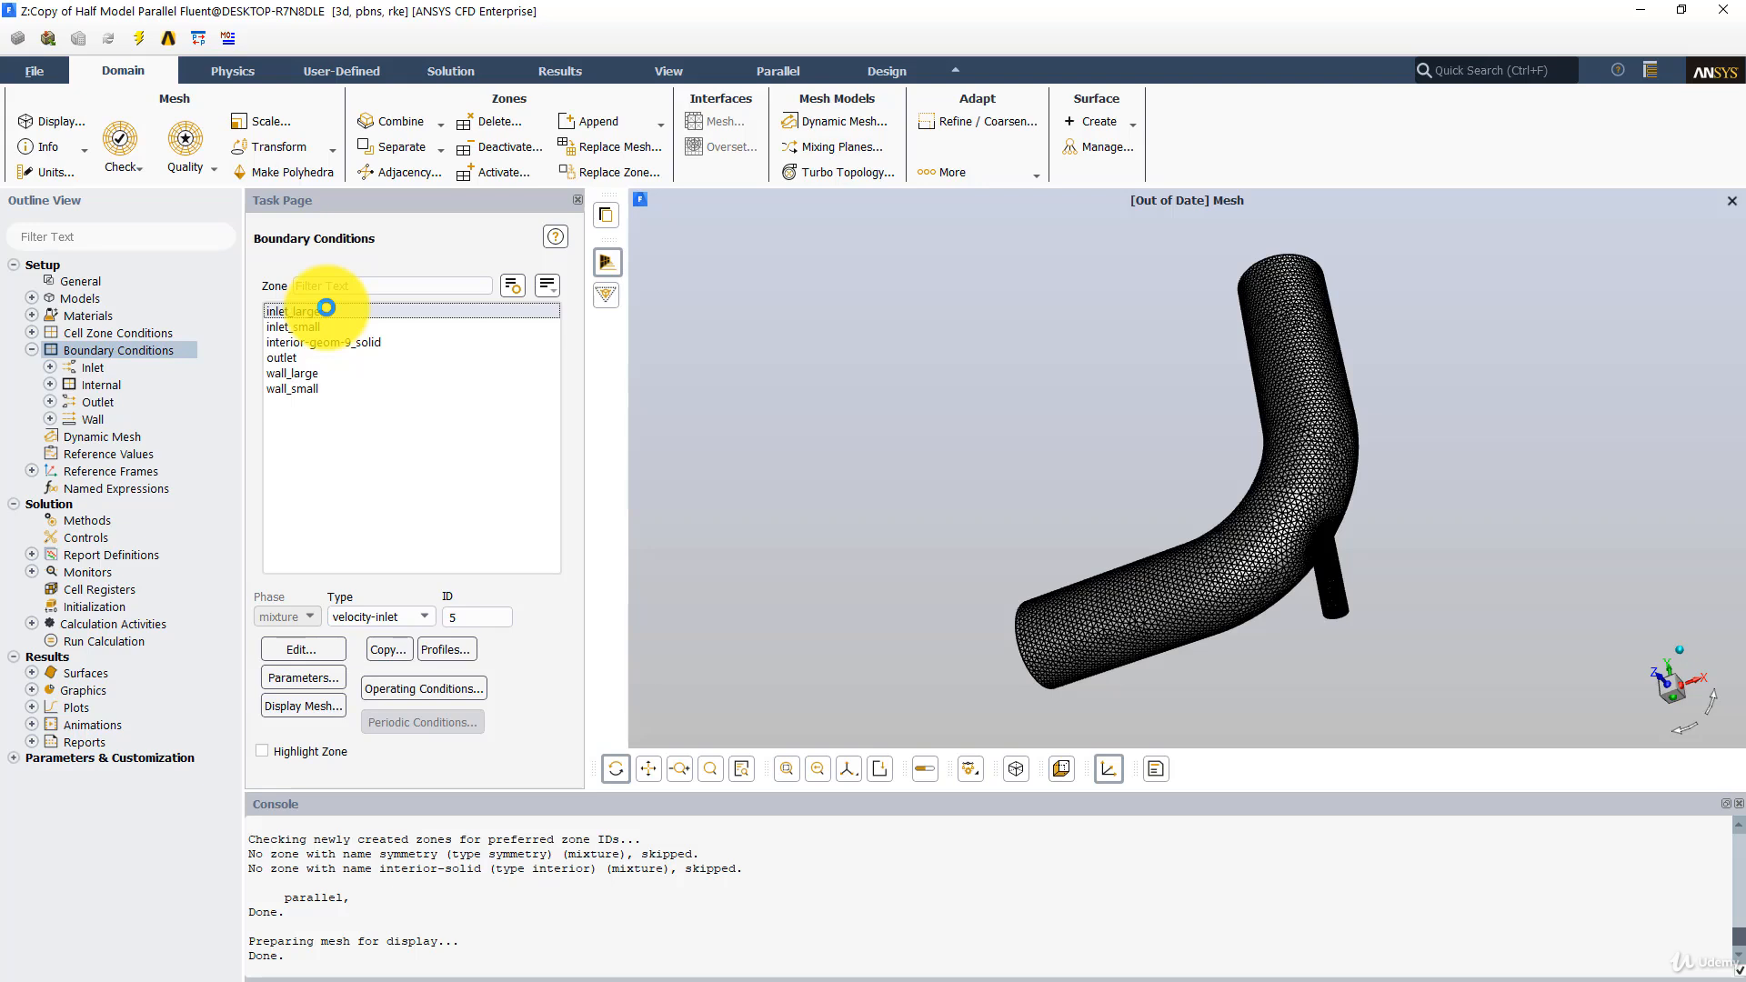
double_click(326, 310)
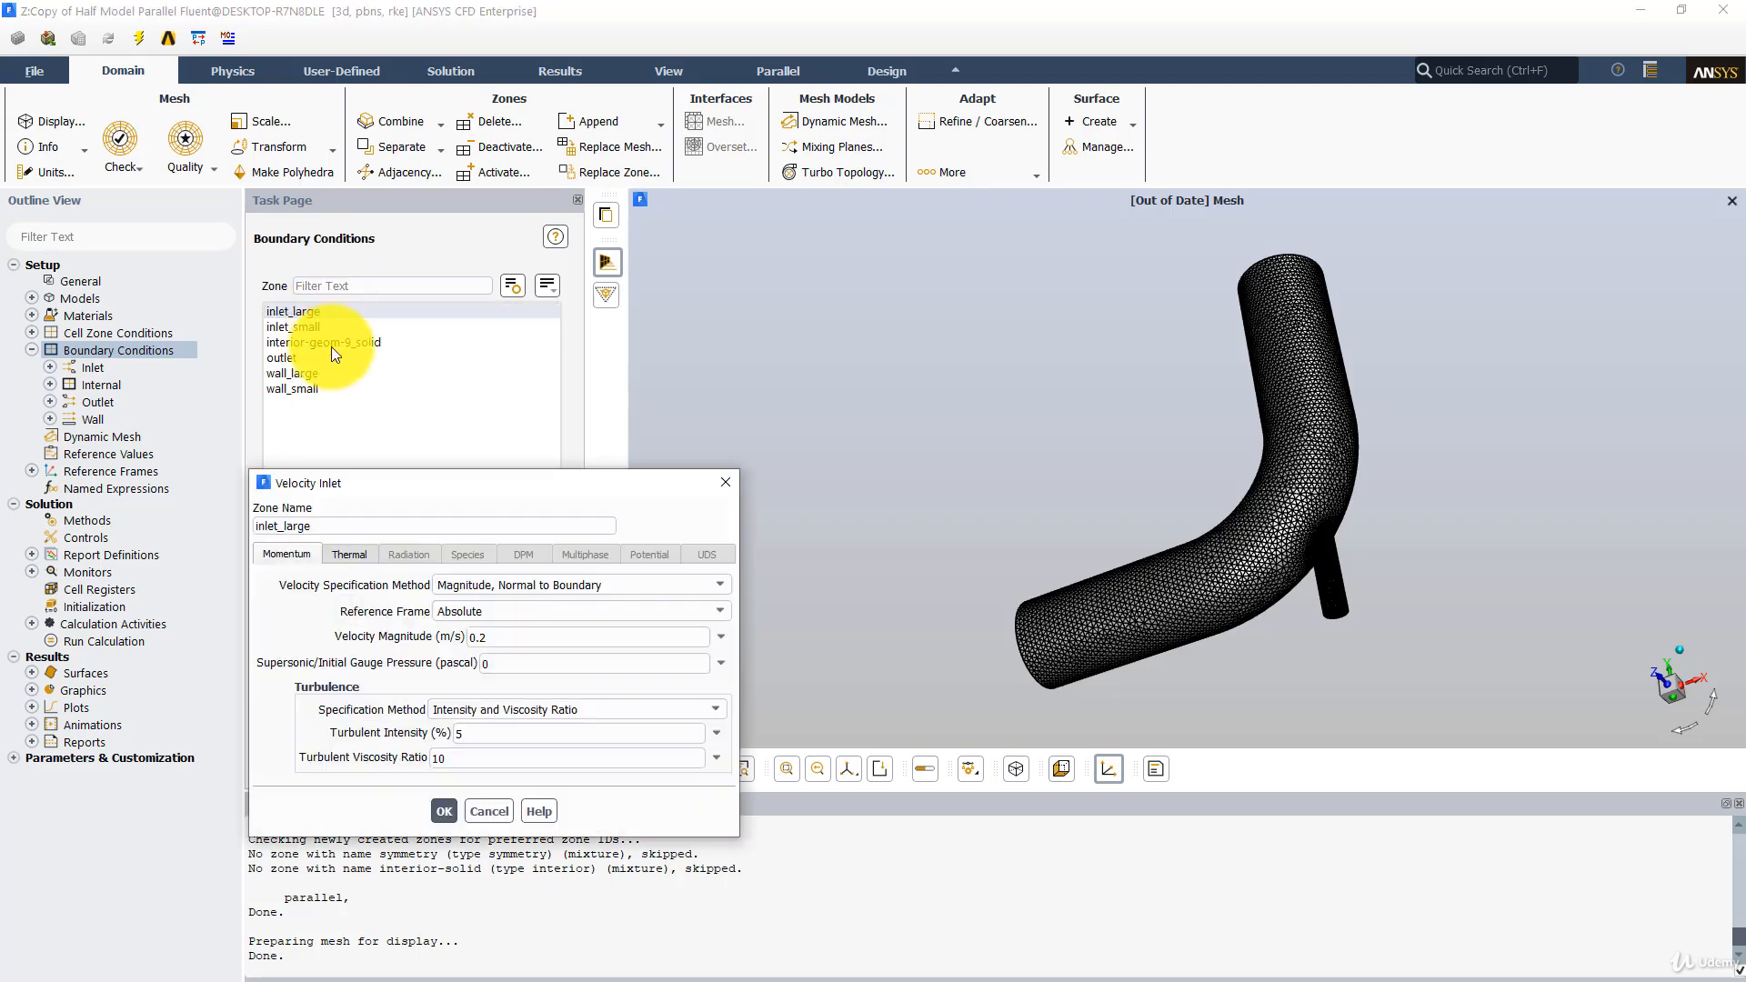
drag(421, 488, 806, 335)
click(1113, 331)
drag(1039, 451, 1177, 516)
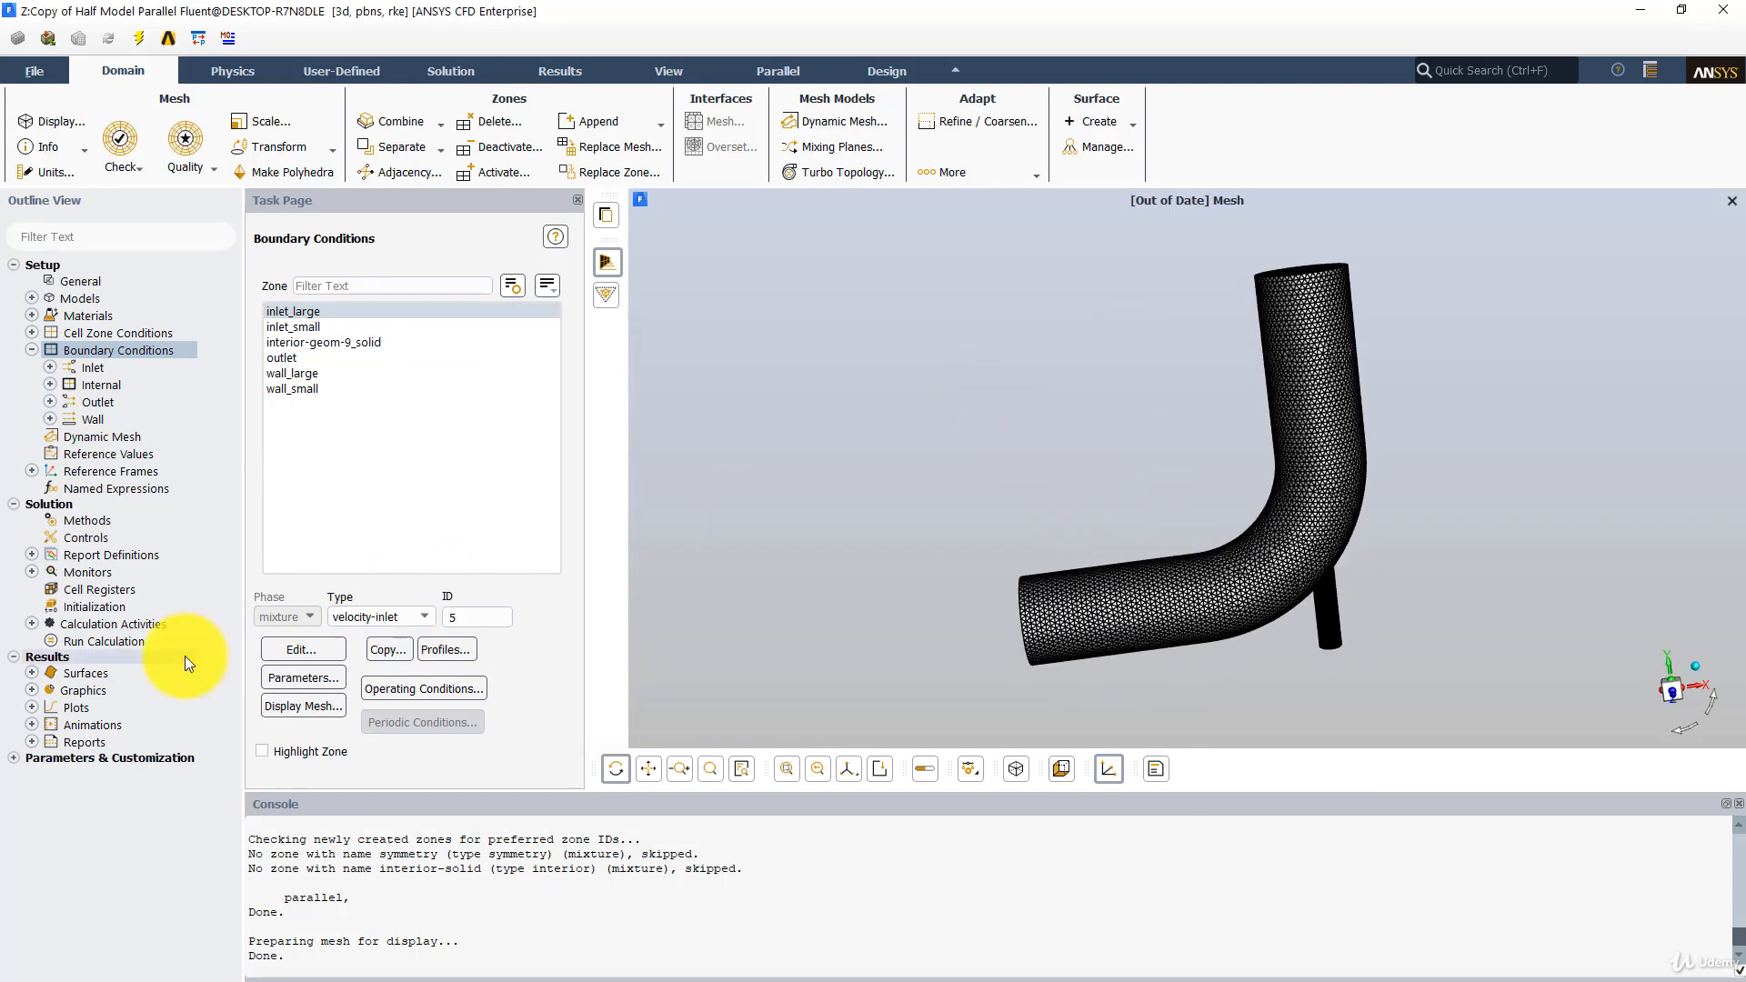
- Initialize the case and start the calculation with 400 iterations
click(111, 640)
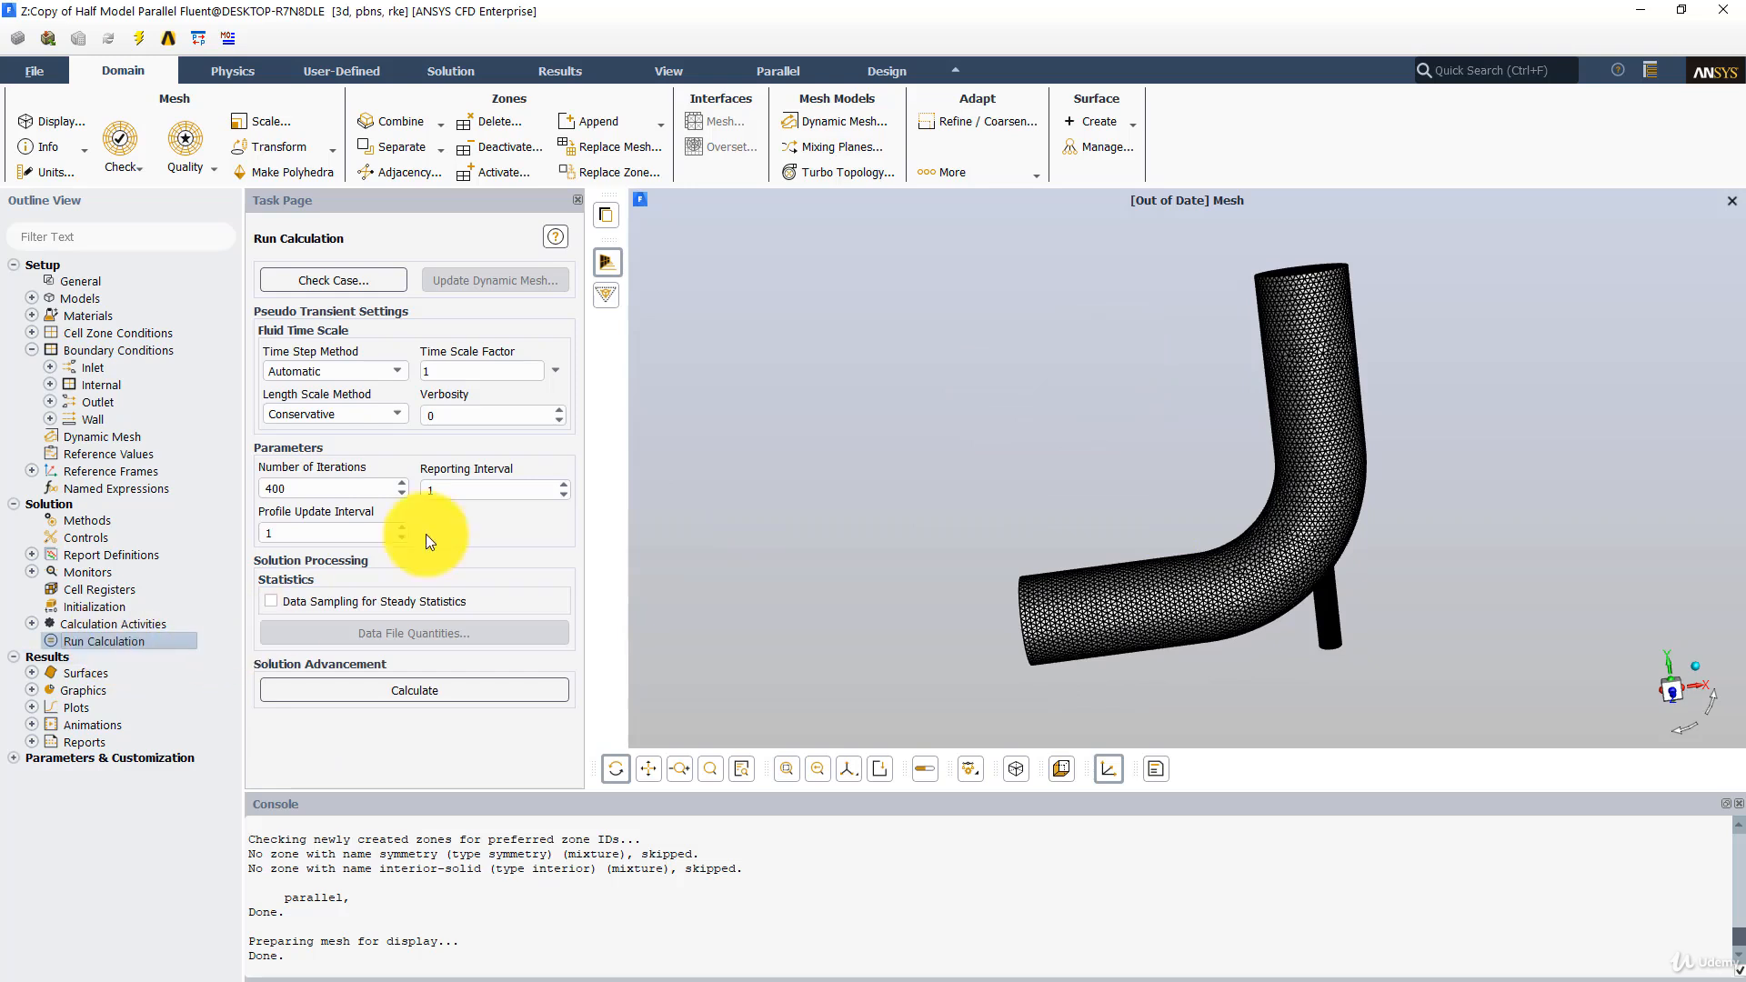
click(320, 691)
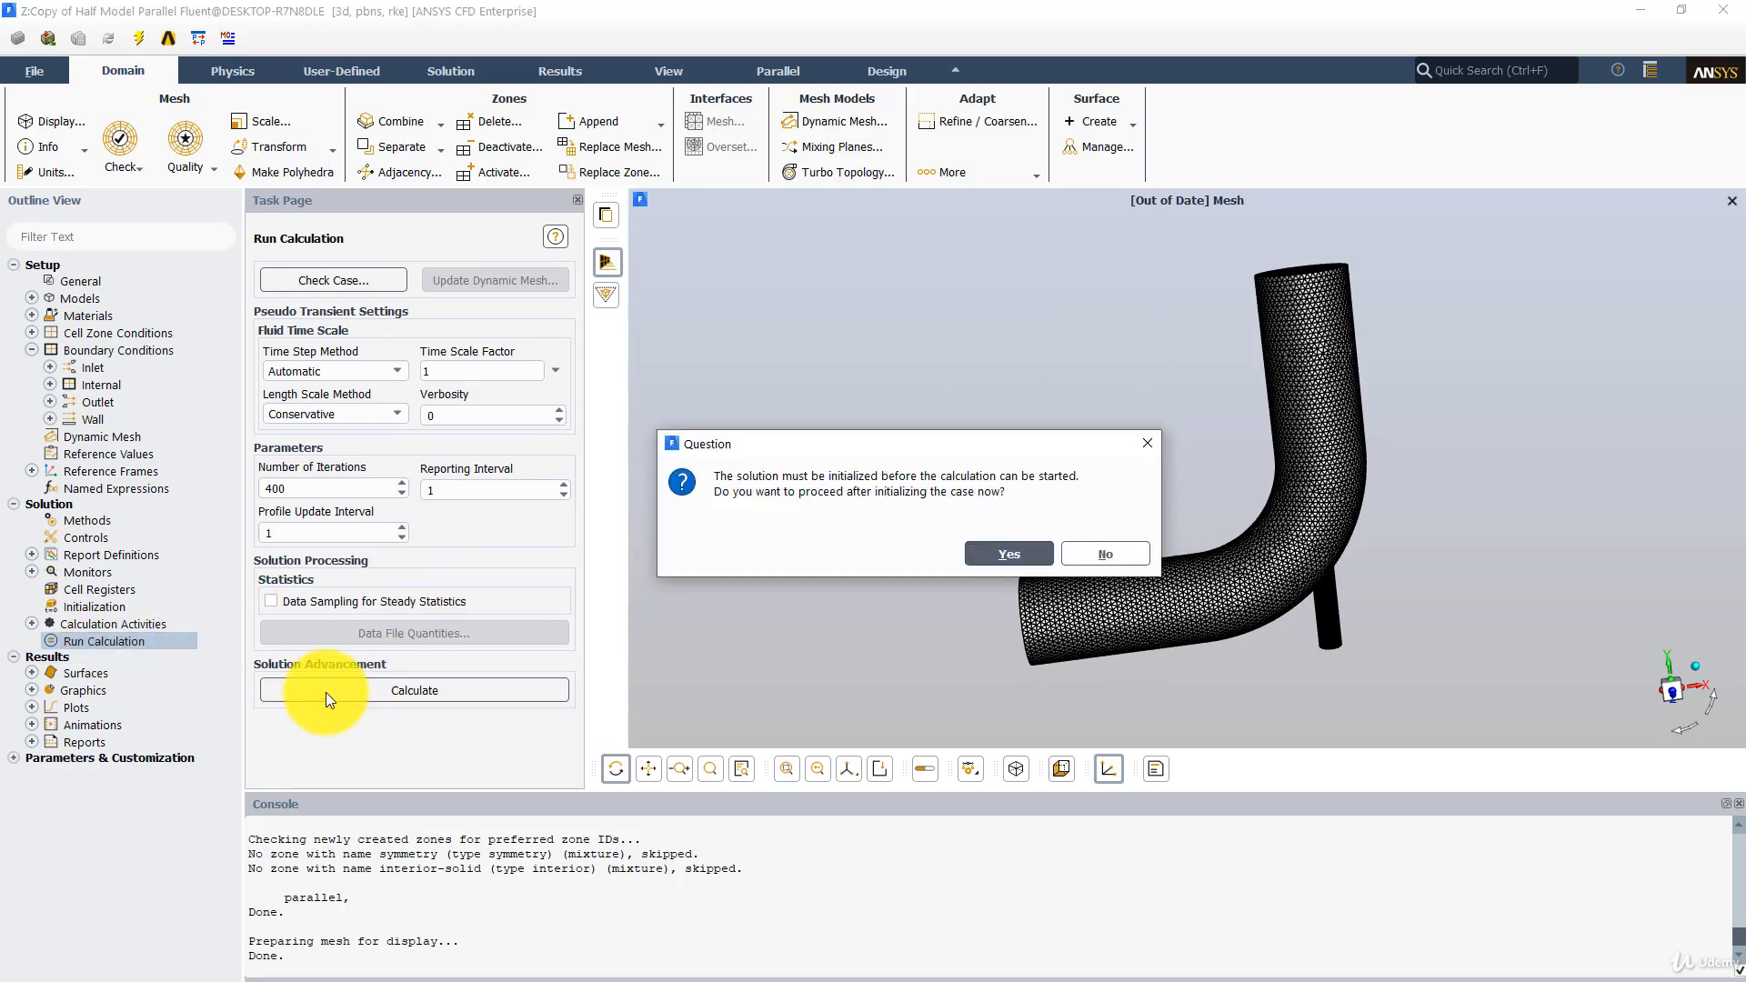
click(1004, 553)
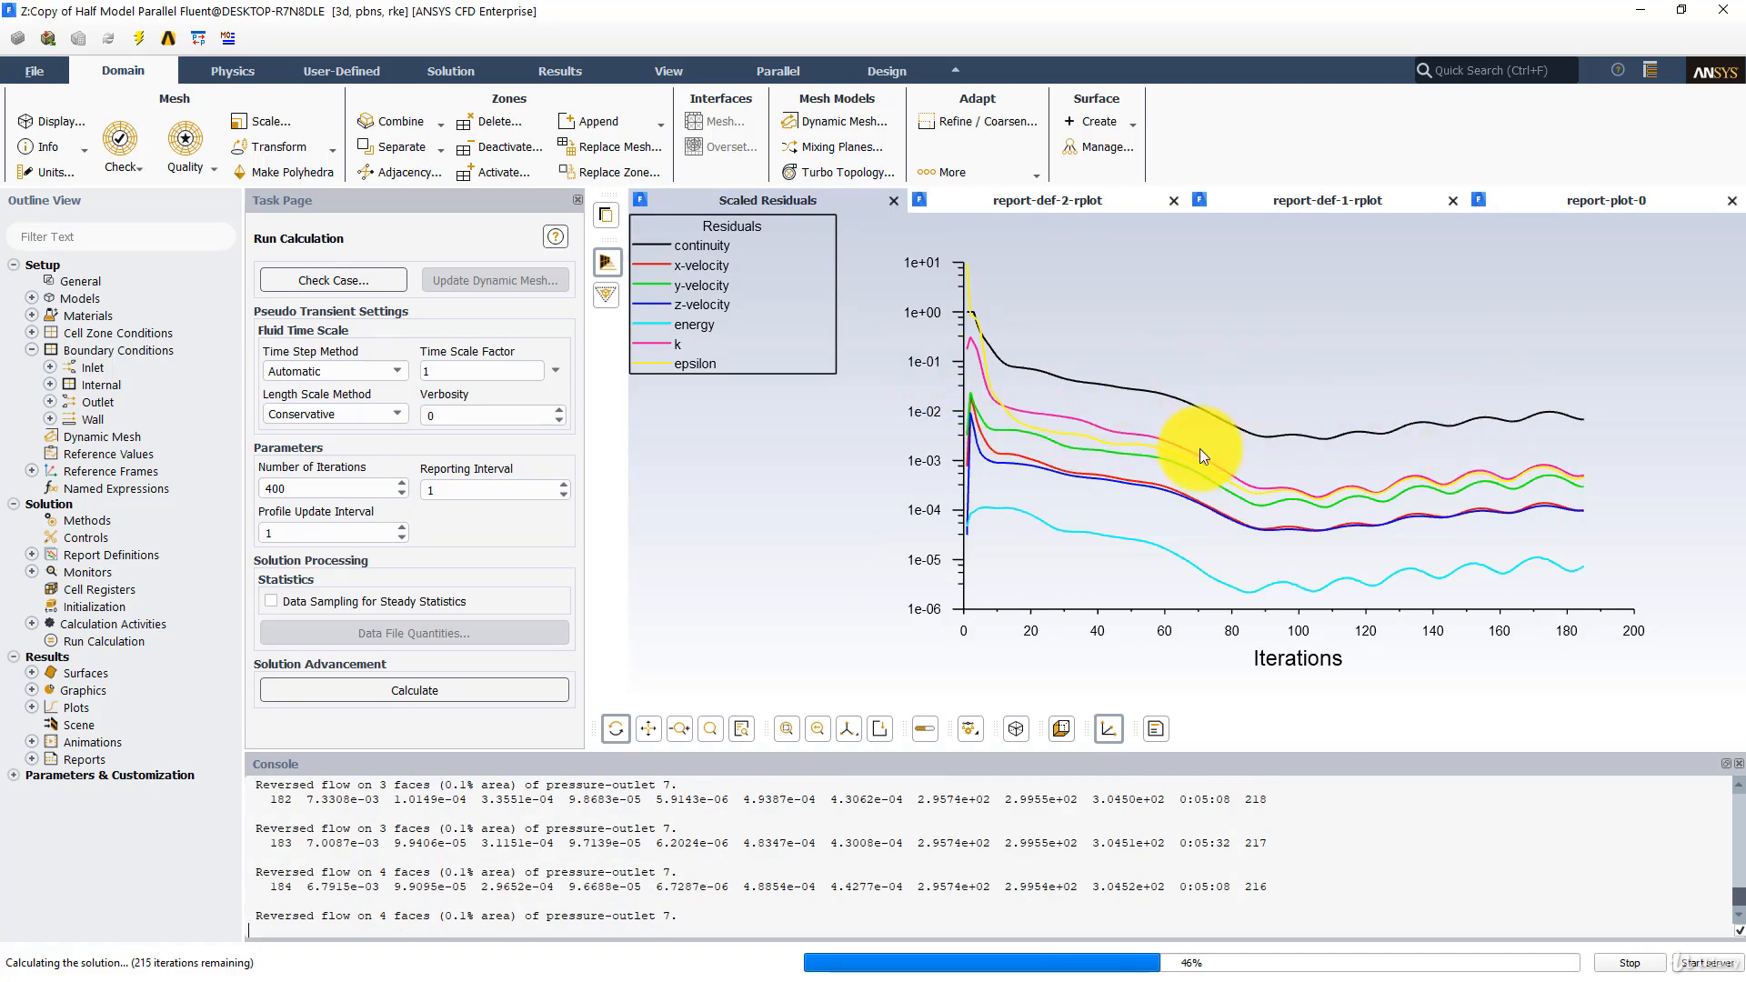
- Review the report-def-2-rplot, report-def-1-rplot and report-plot-0 temperature plots and the scaled residuals during the calculation
click(1088, 205)
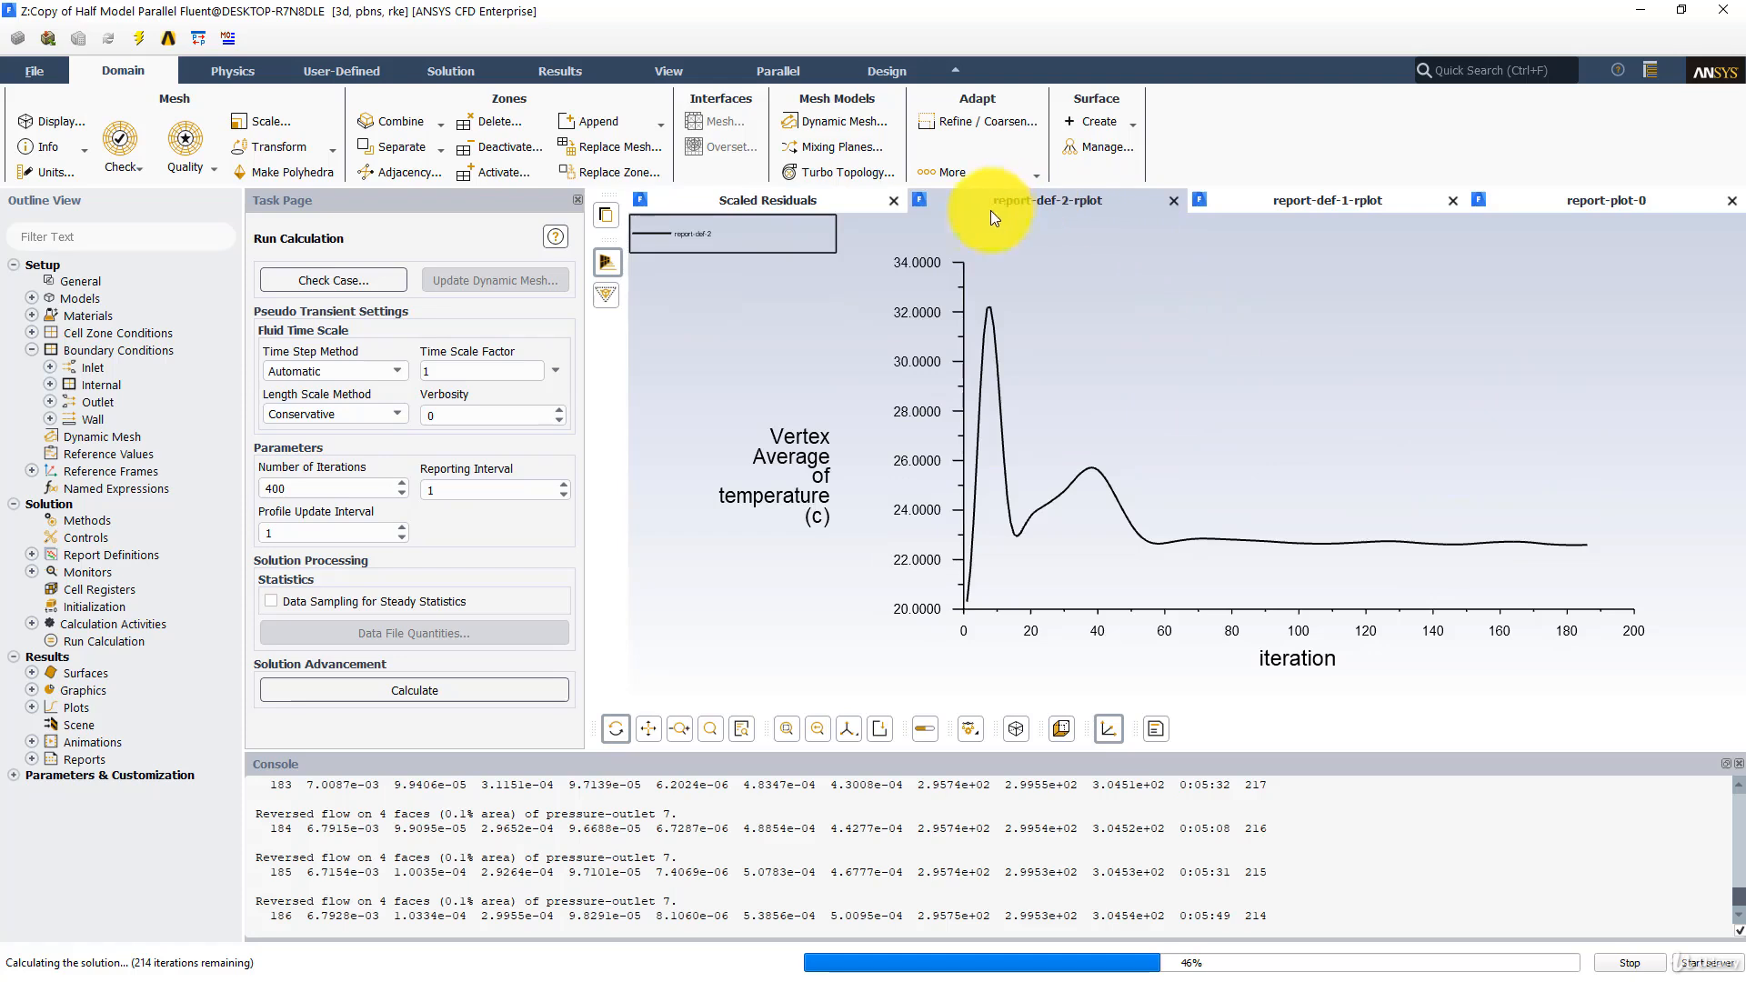
click(1364, 203)
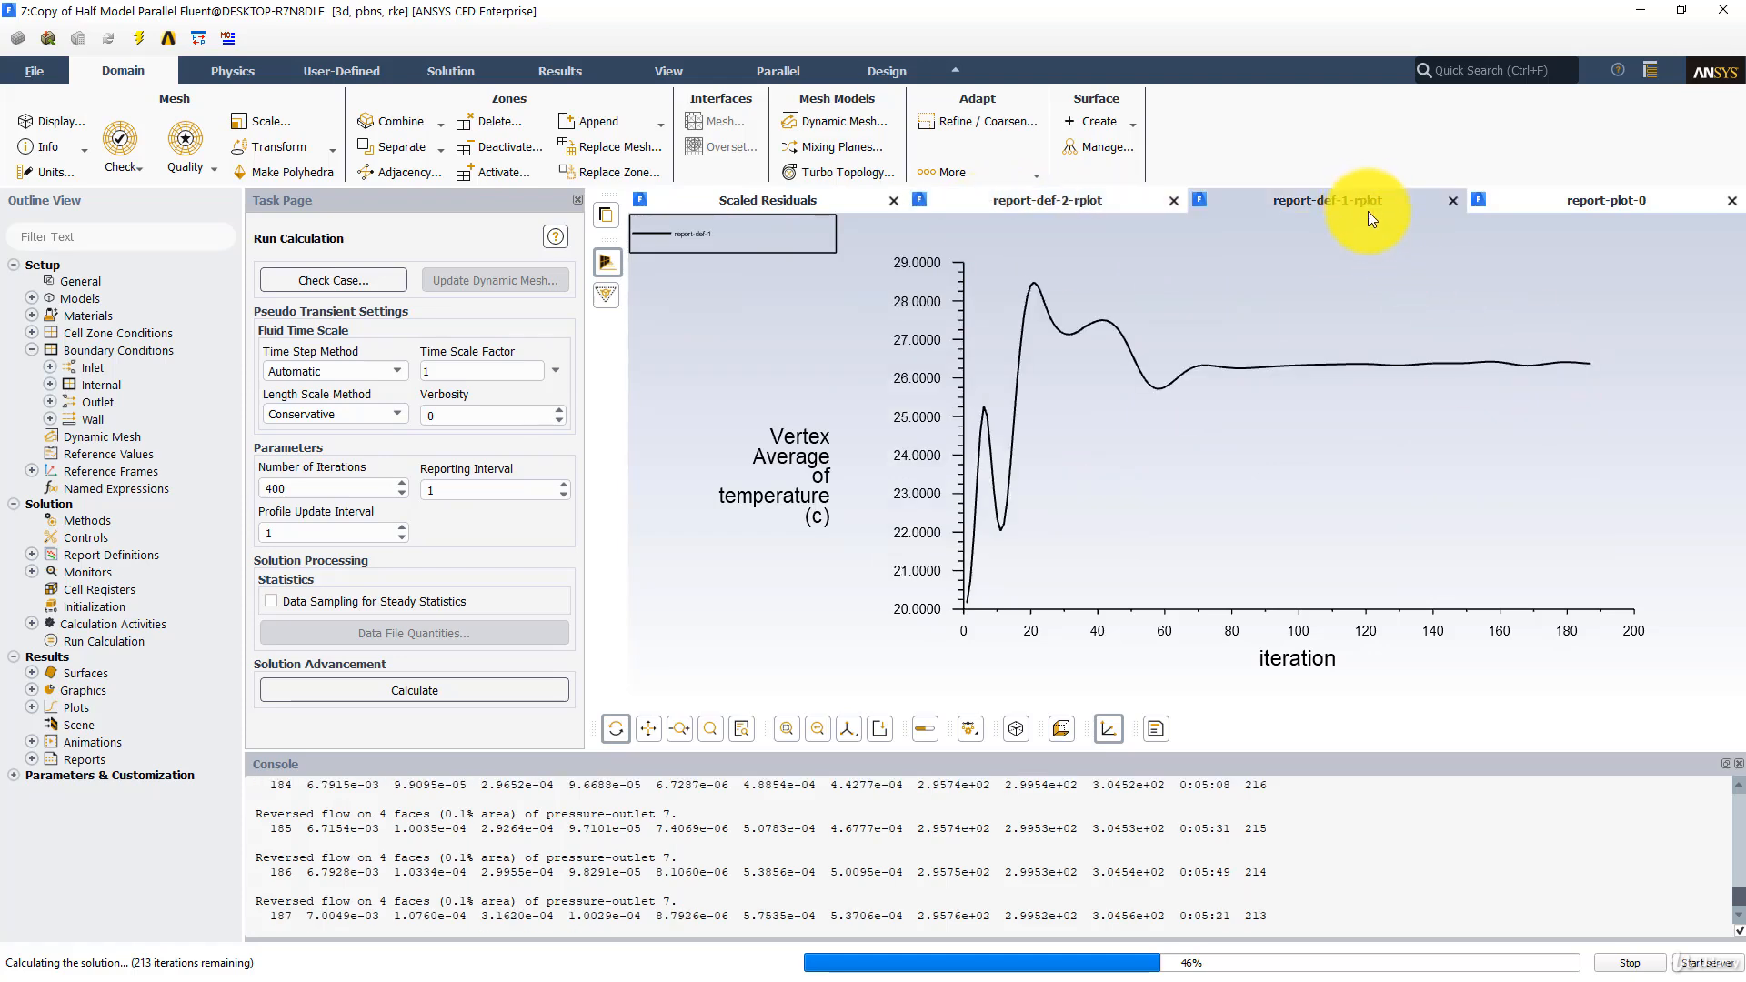
click(1565, 205)
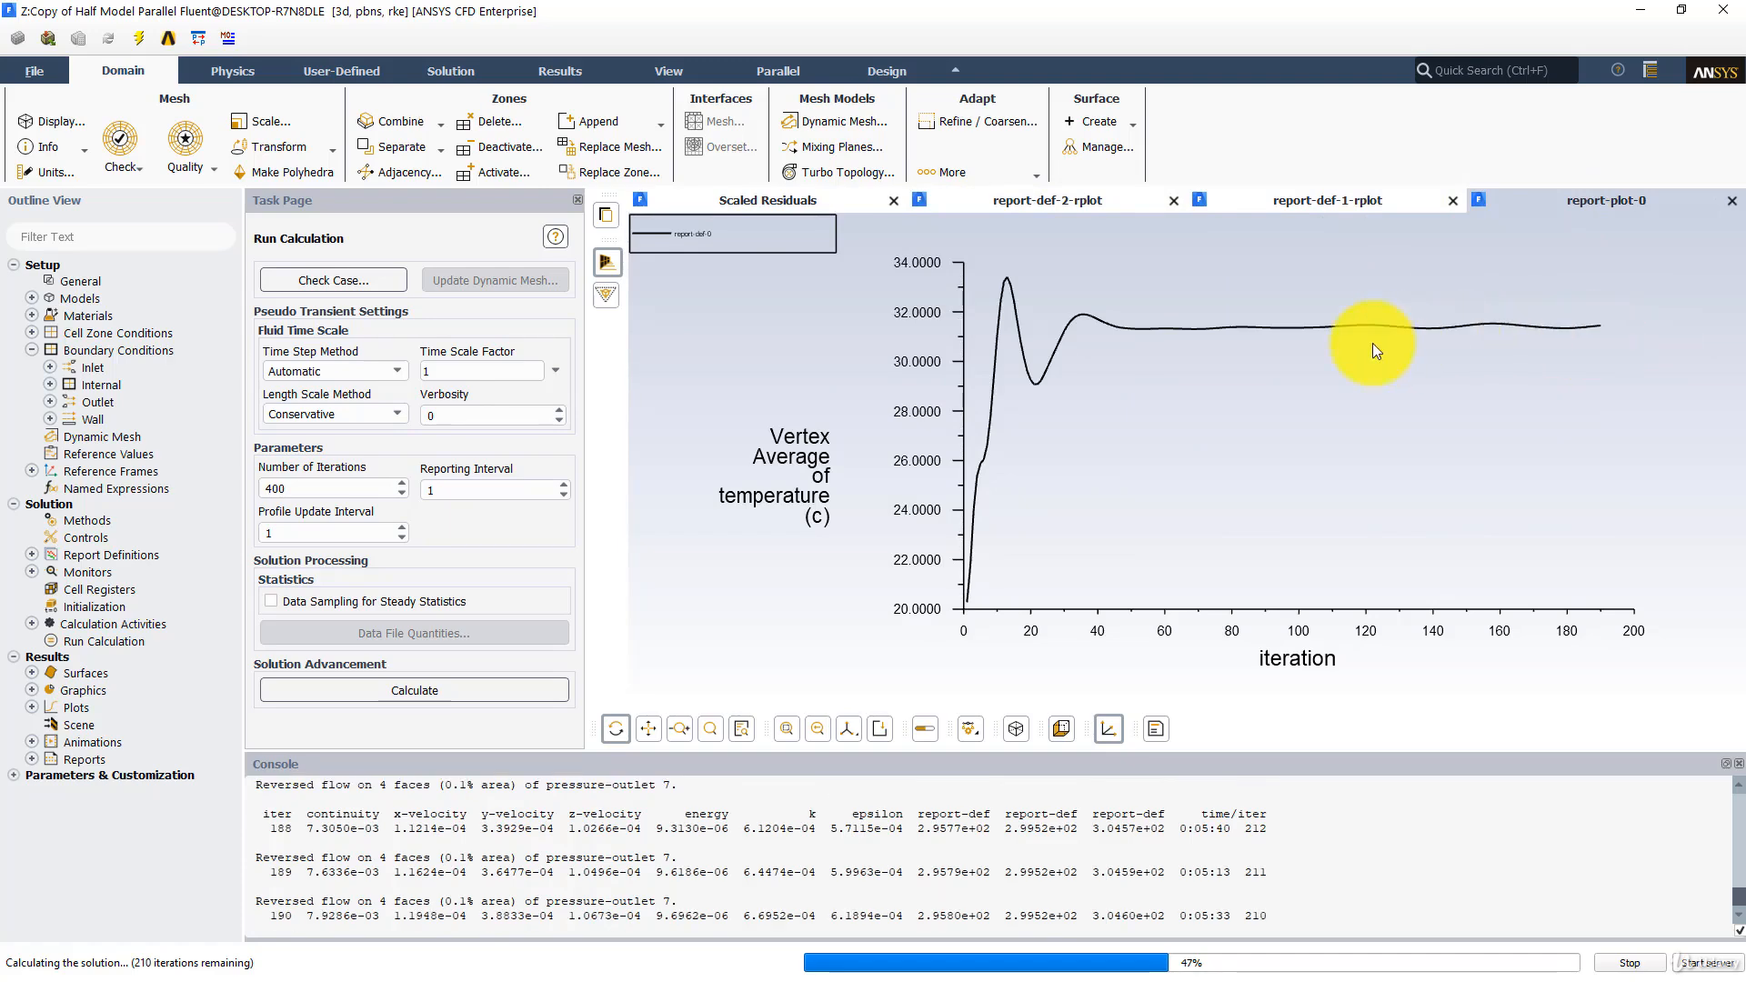
click(795, 202)
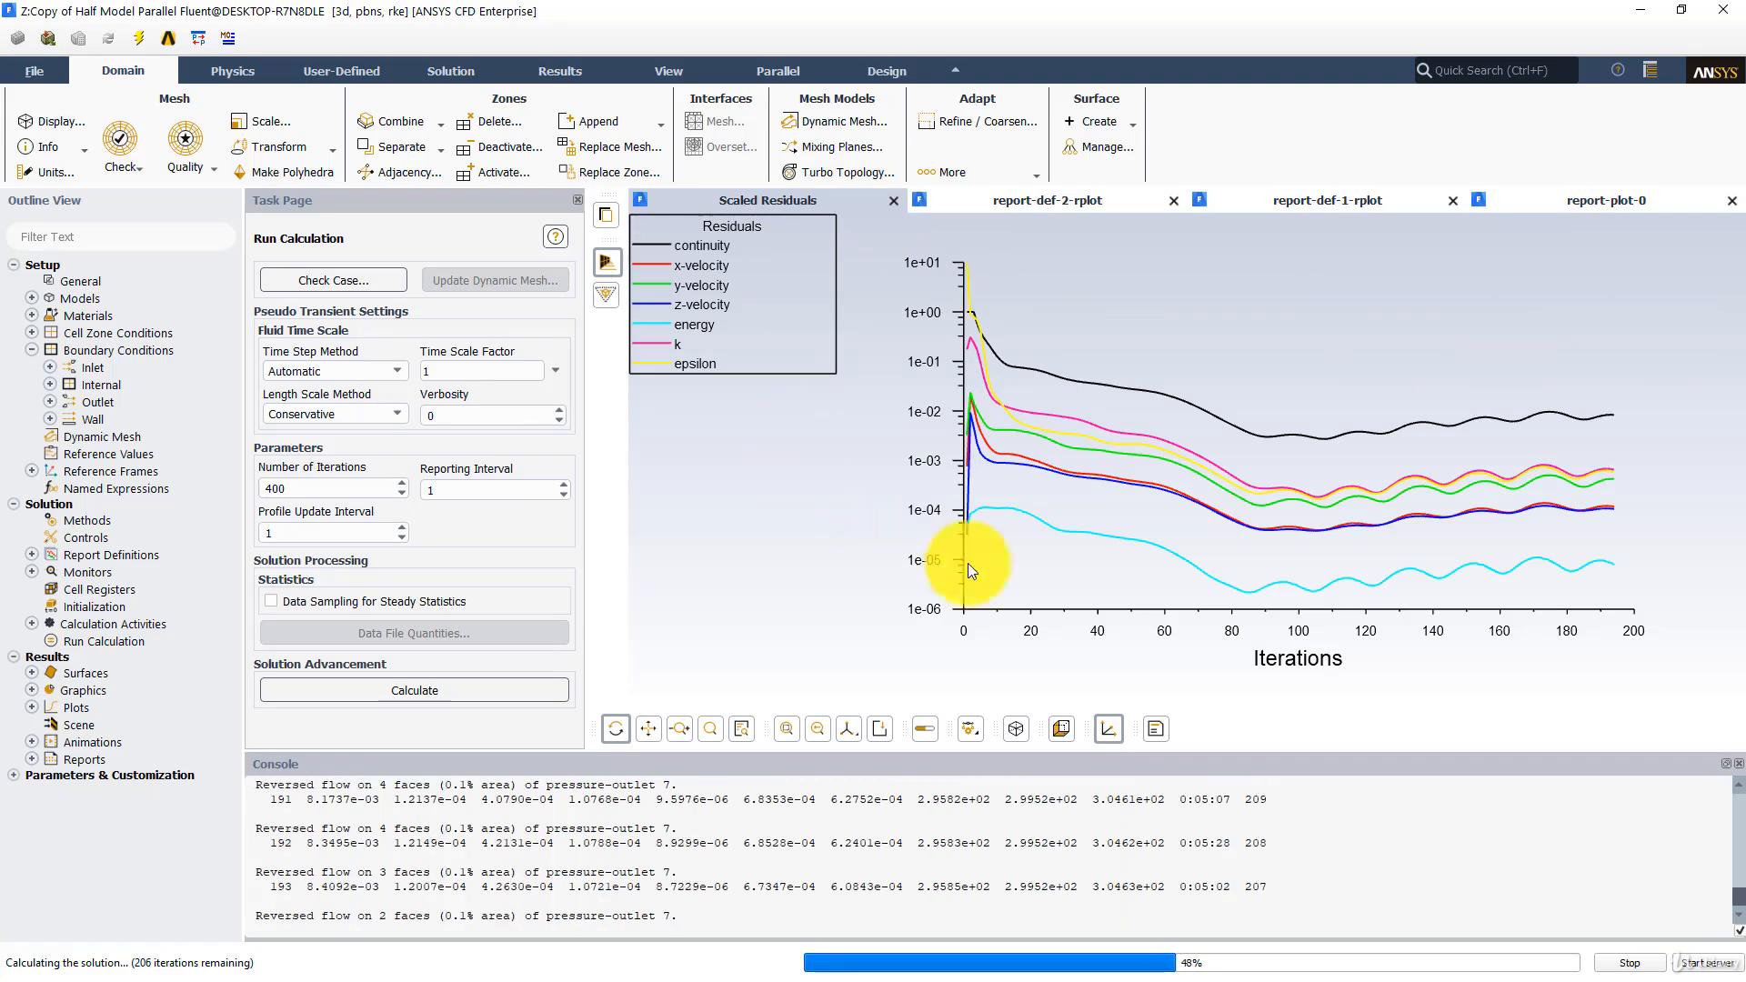
- Stop the running calculation and switch back to the Workbench project schematic
click(1629, 966)
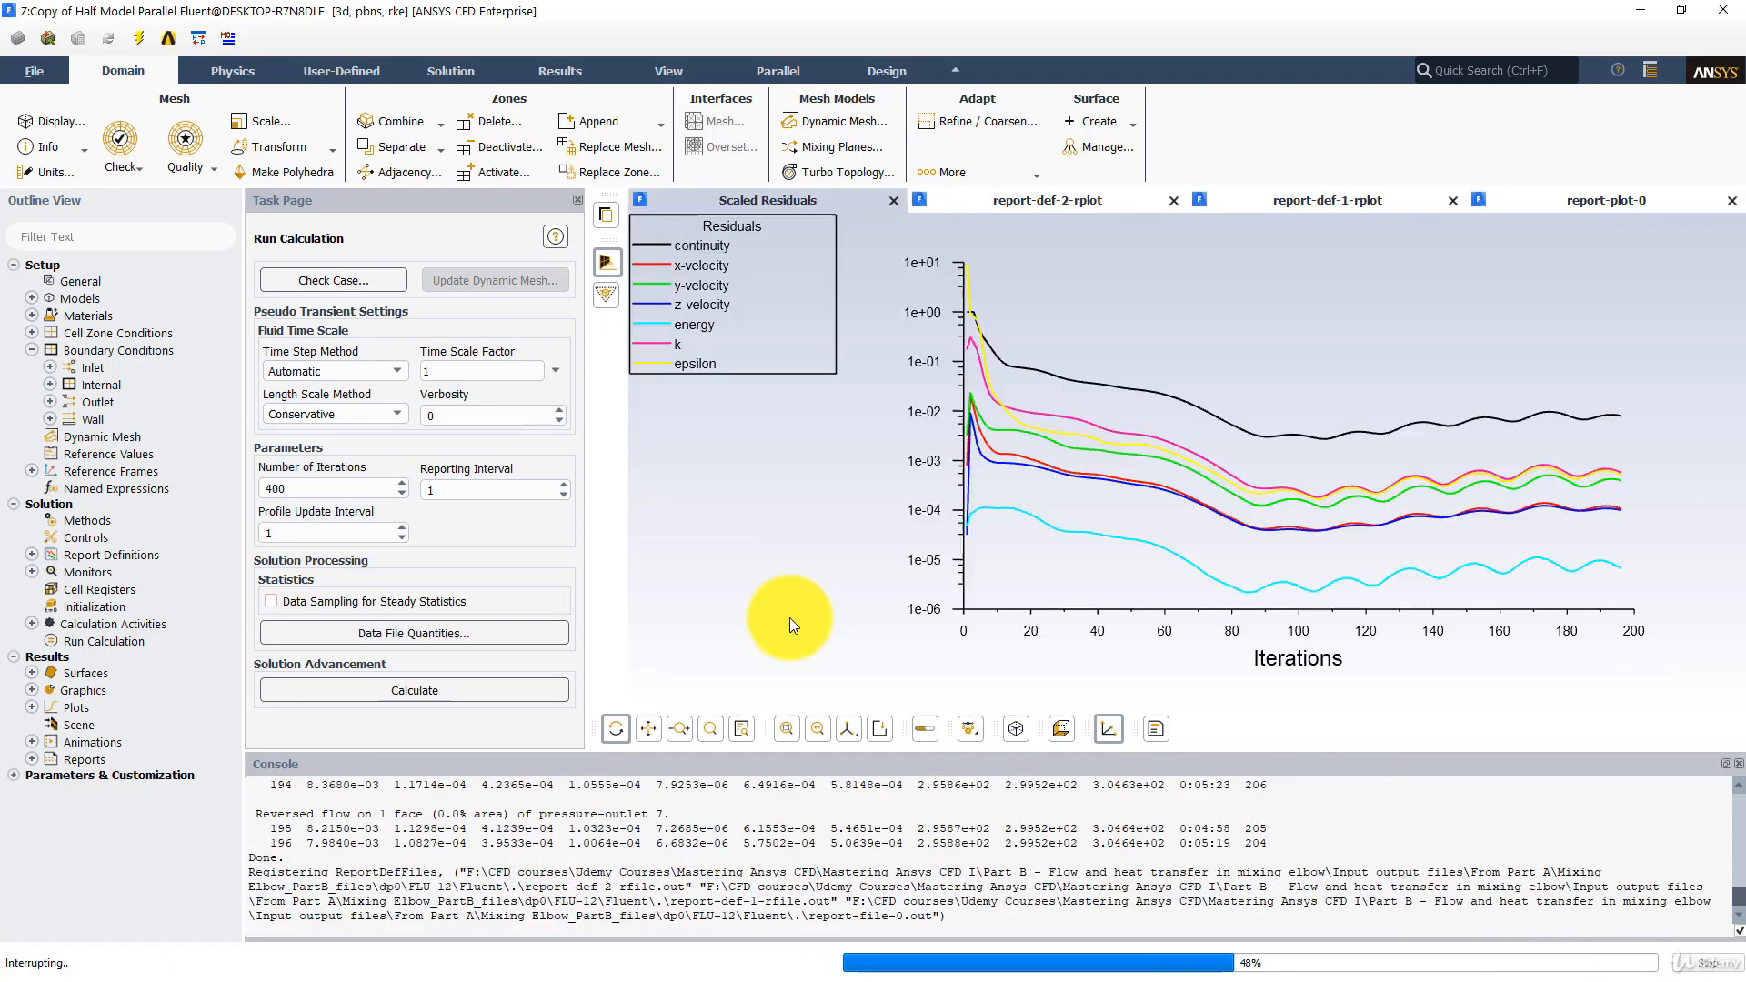
click(893, 543)
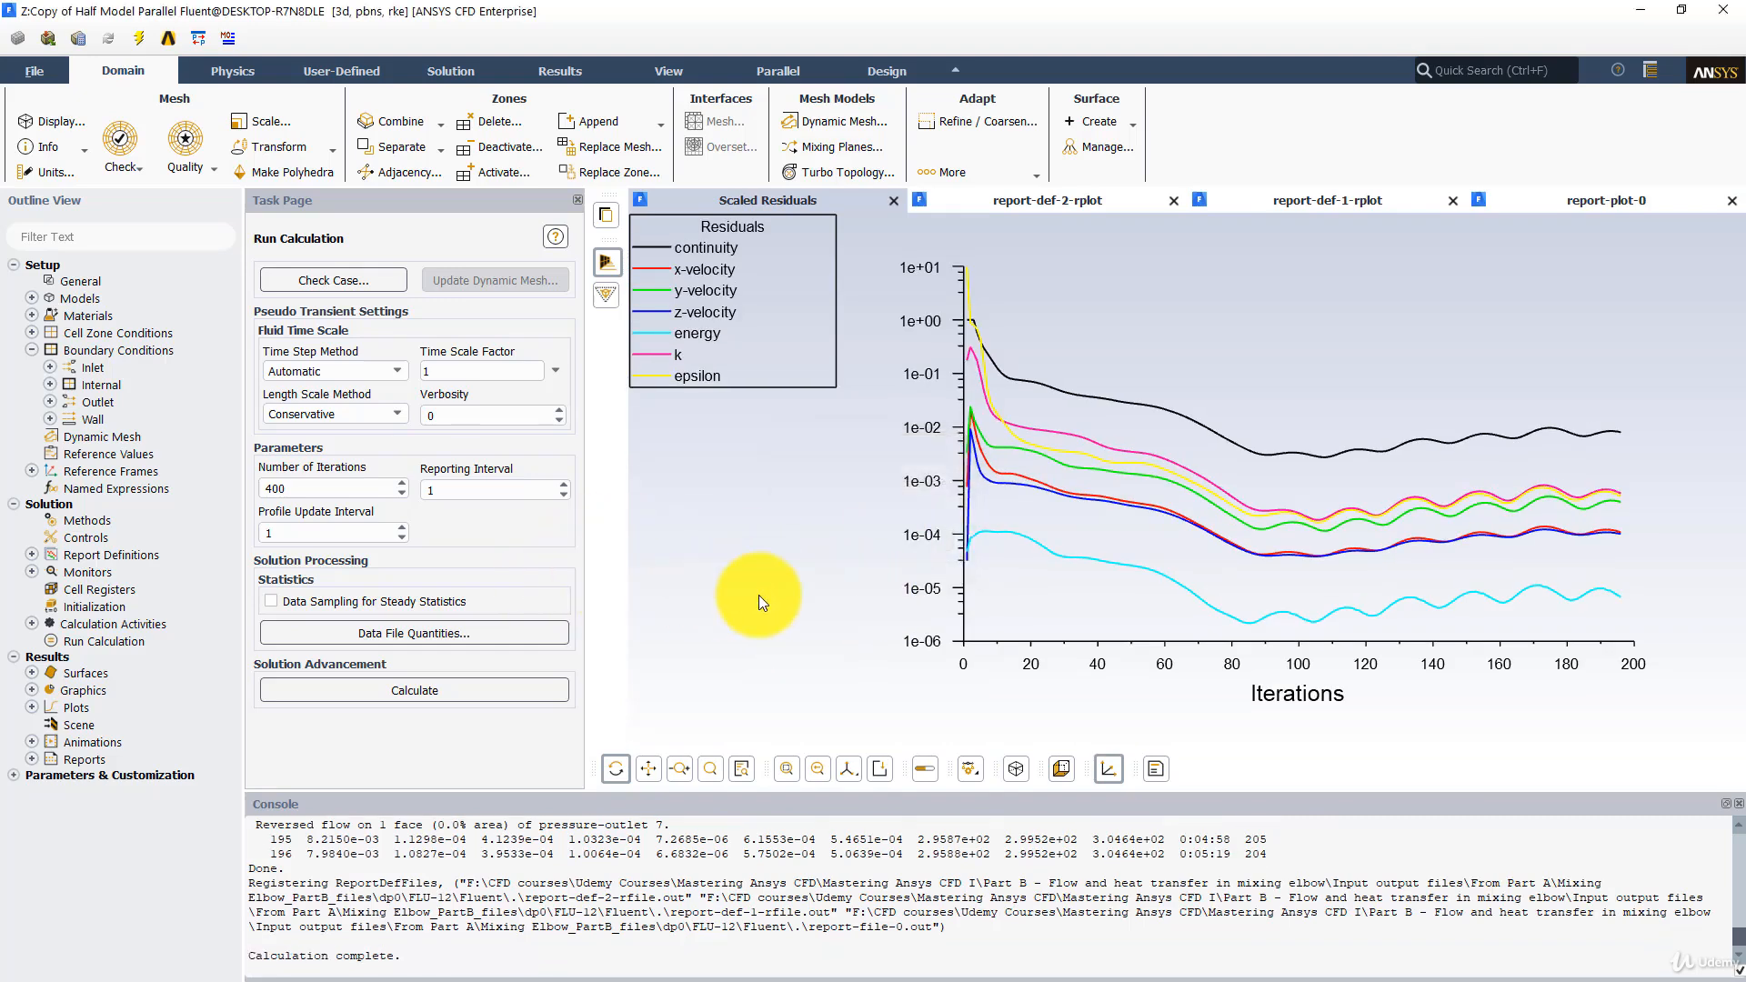
key(alt+Tab)
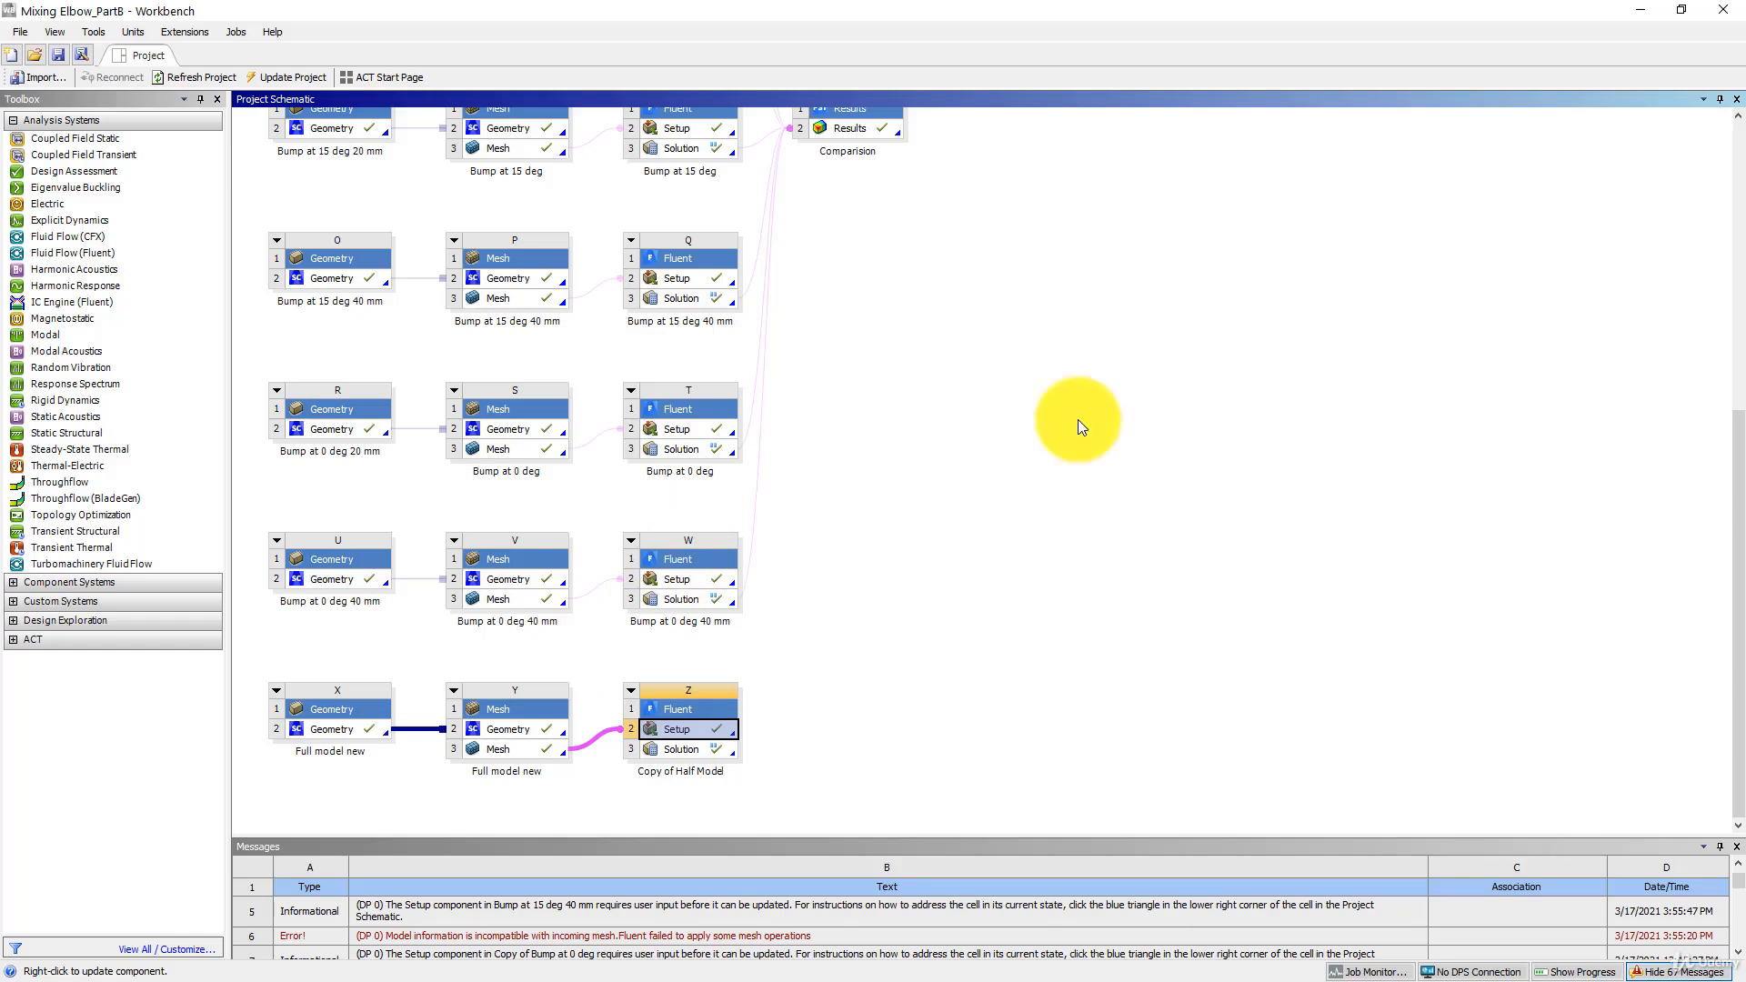
- Duplicate the Comparision results system of the Half Model row without keeping its upstream connections
drag(1740, 566, 1738, 156)
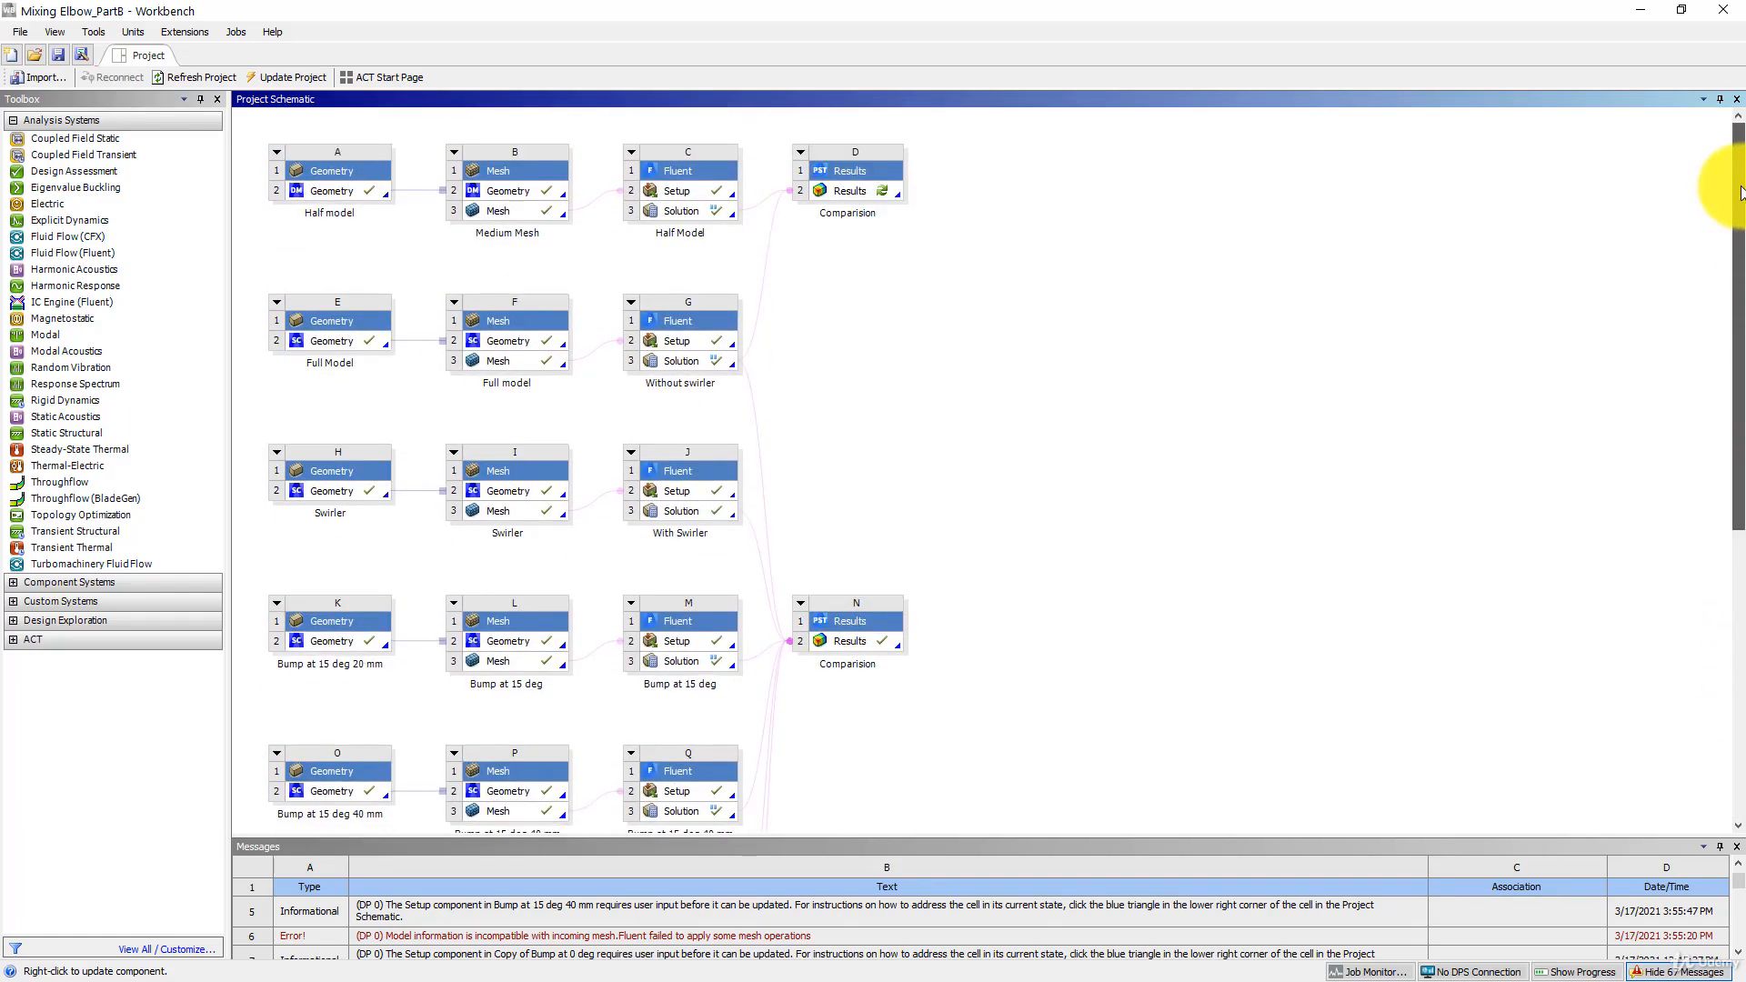
right_click(854, 174)
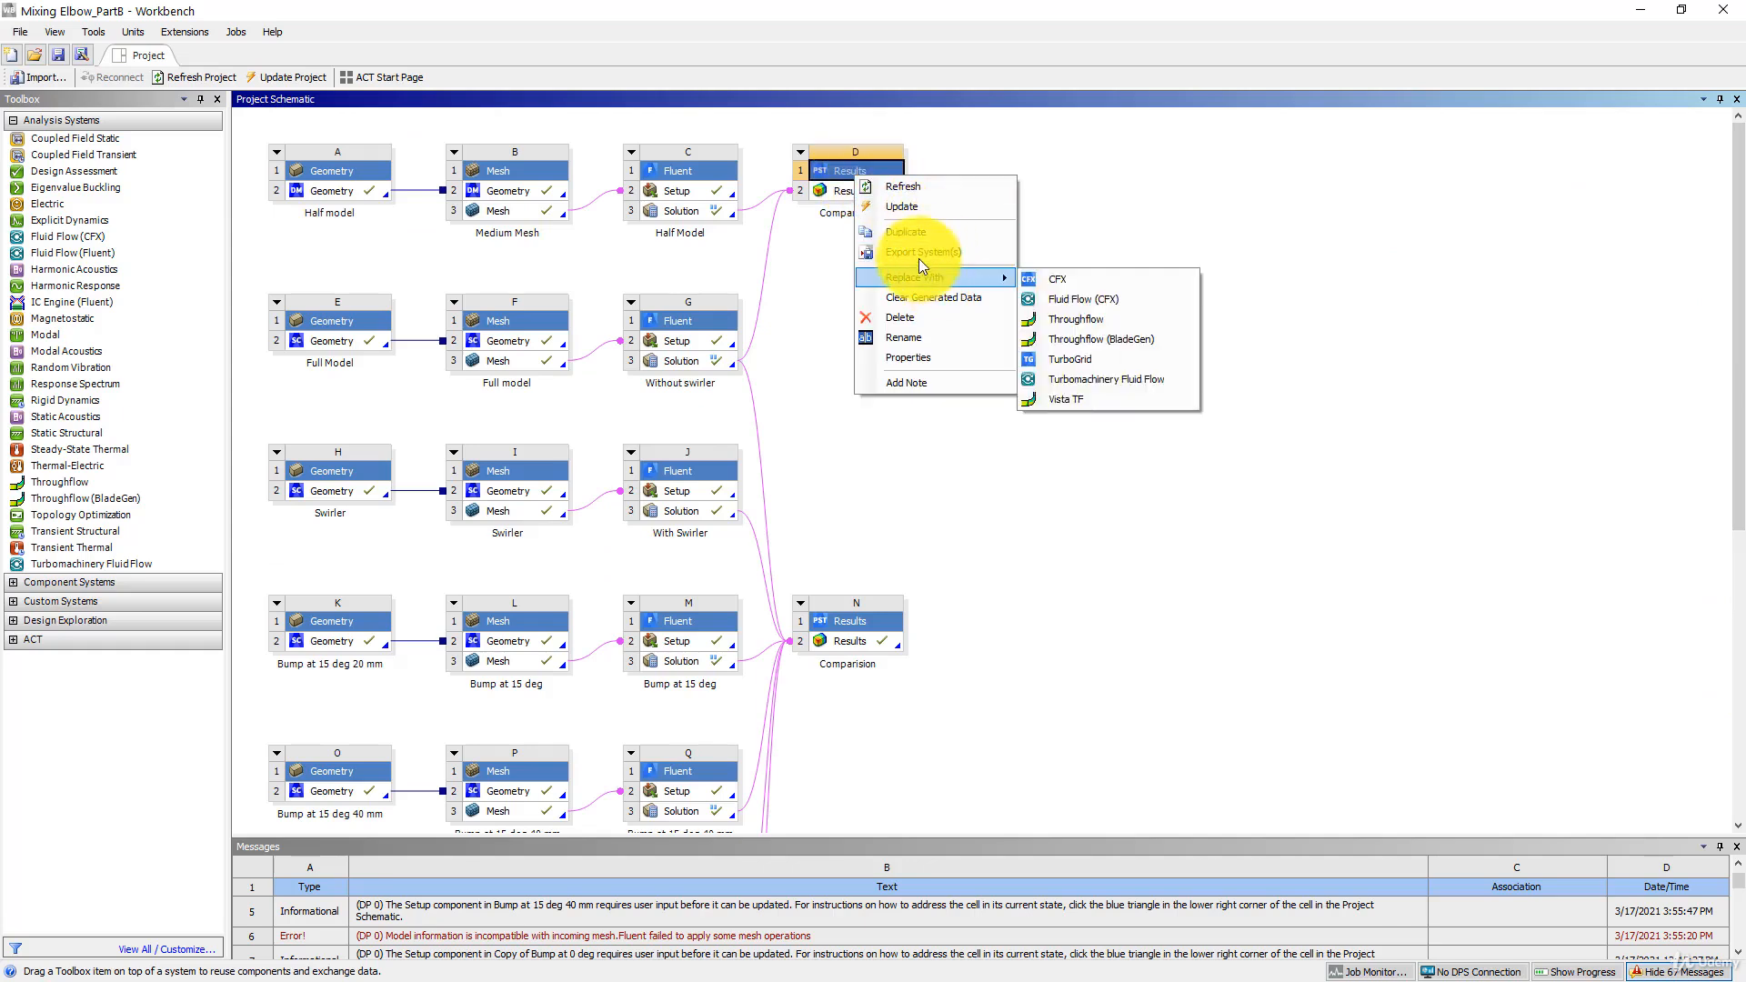
click(918, 231)
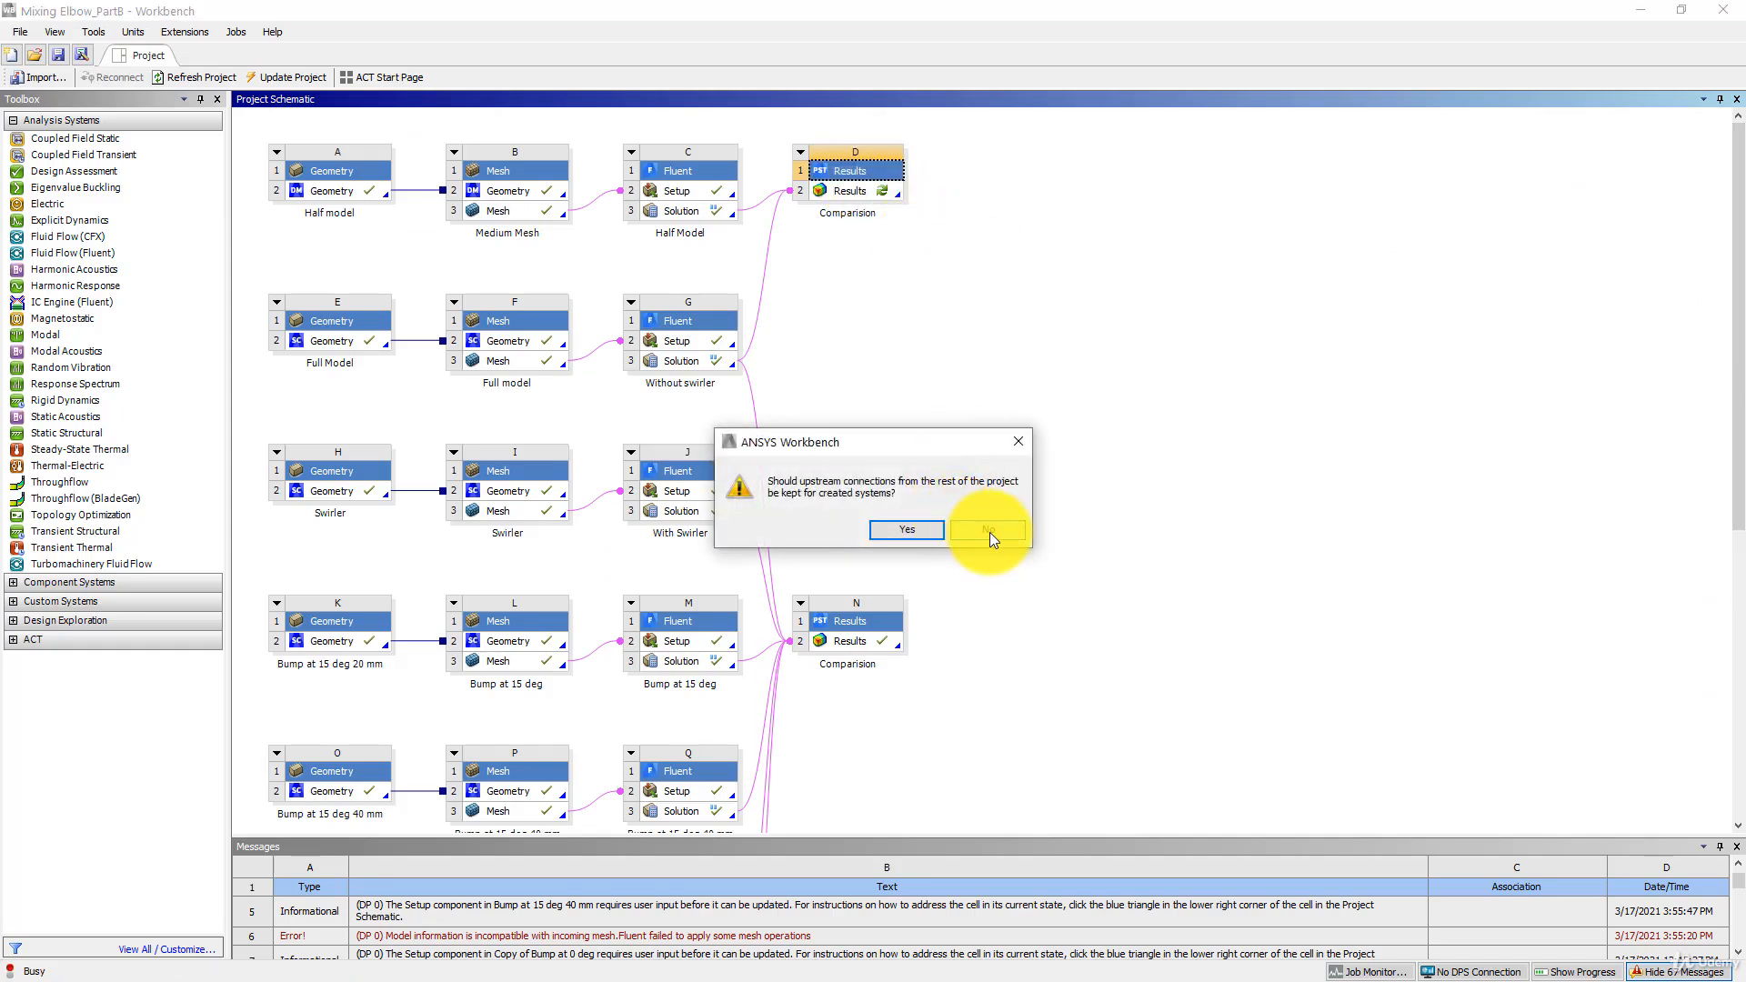
click(989, 531)
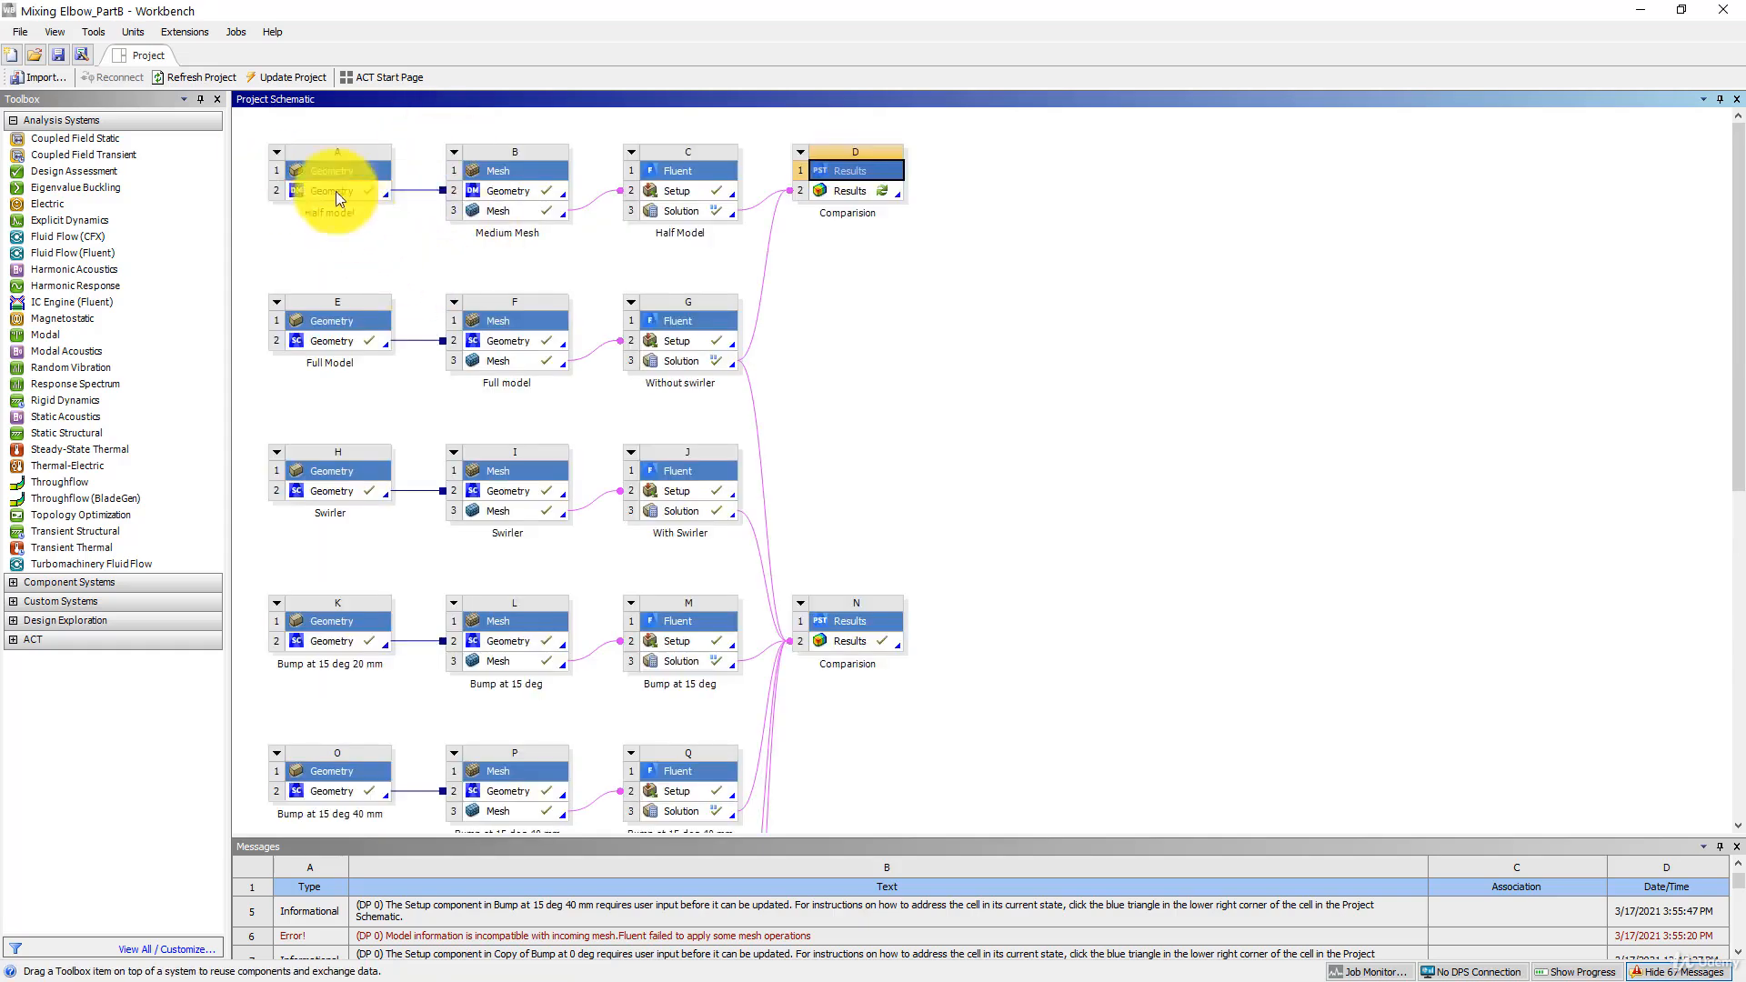
- Place the copied results system beside the Copy of Half Model Fluent system and link that system's solution to its results
drag(1738, 262, 1719, 701)
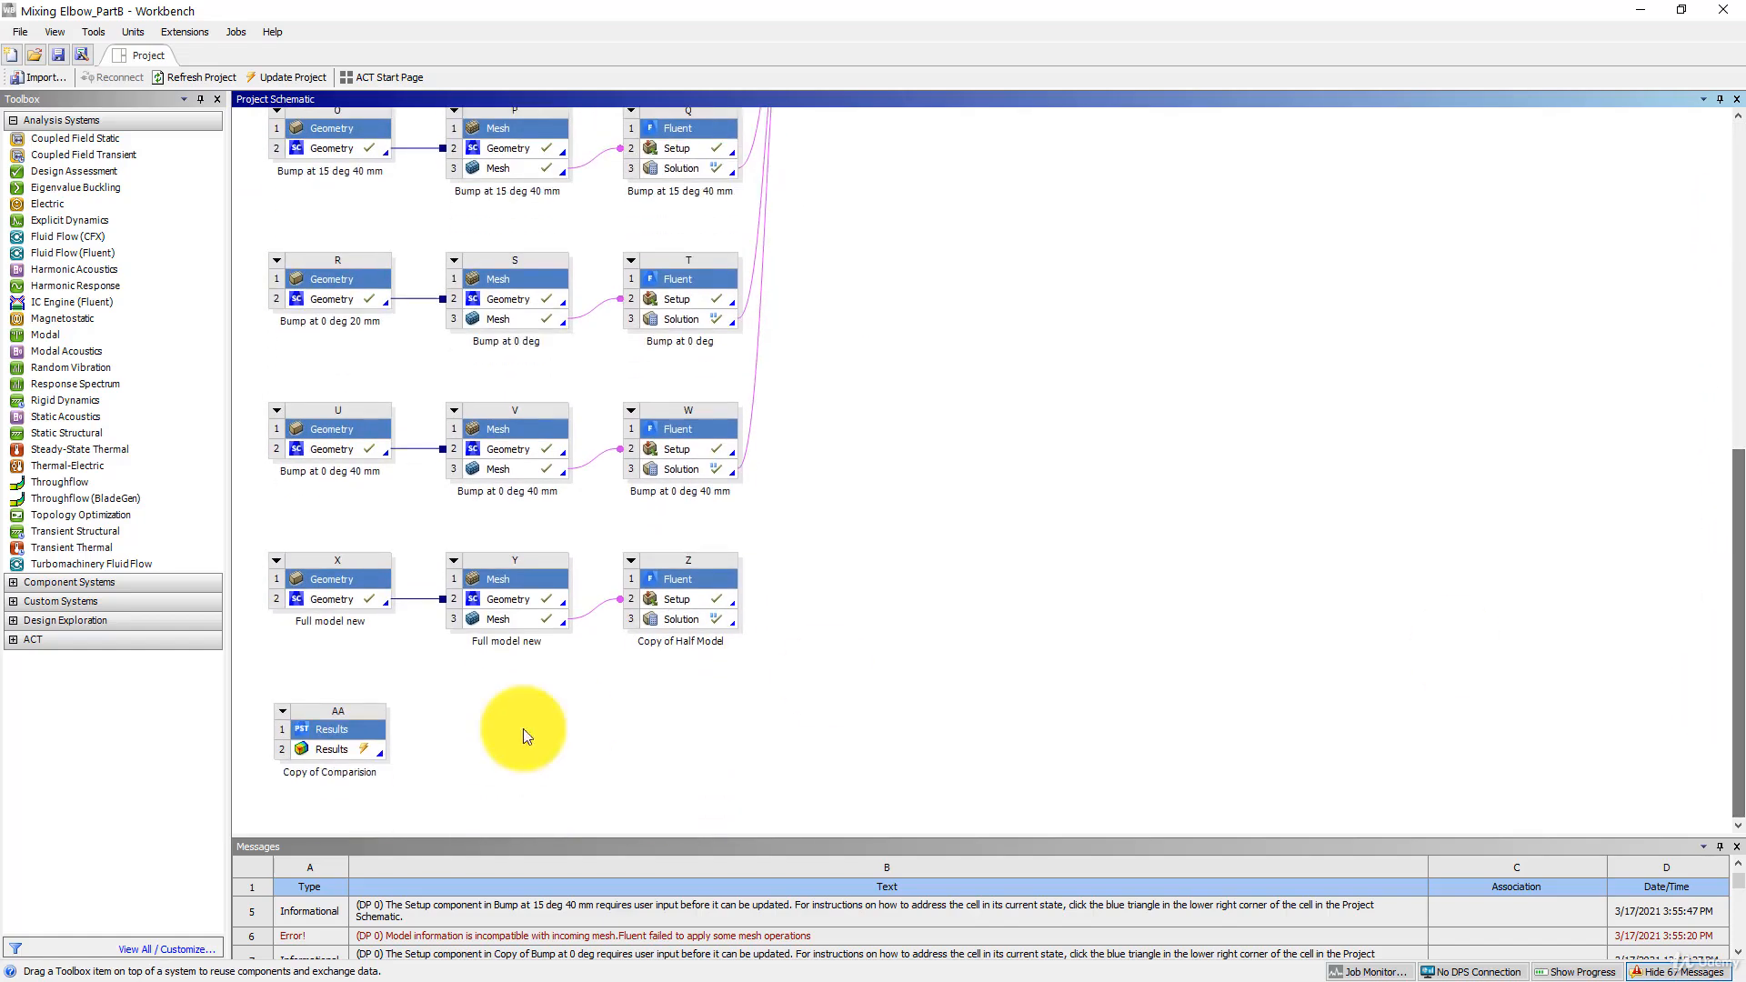
drag(333, 729, 820, 606)
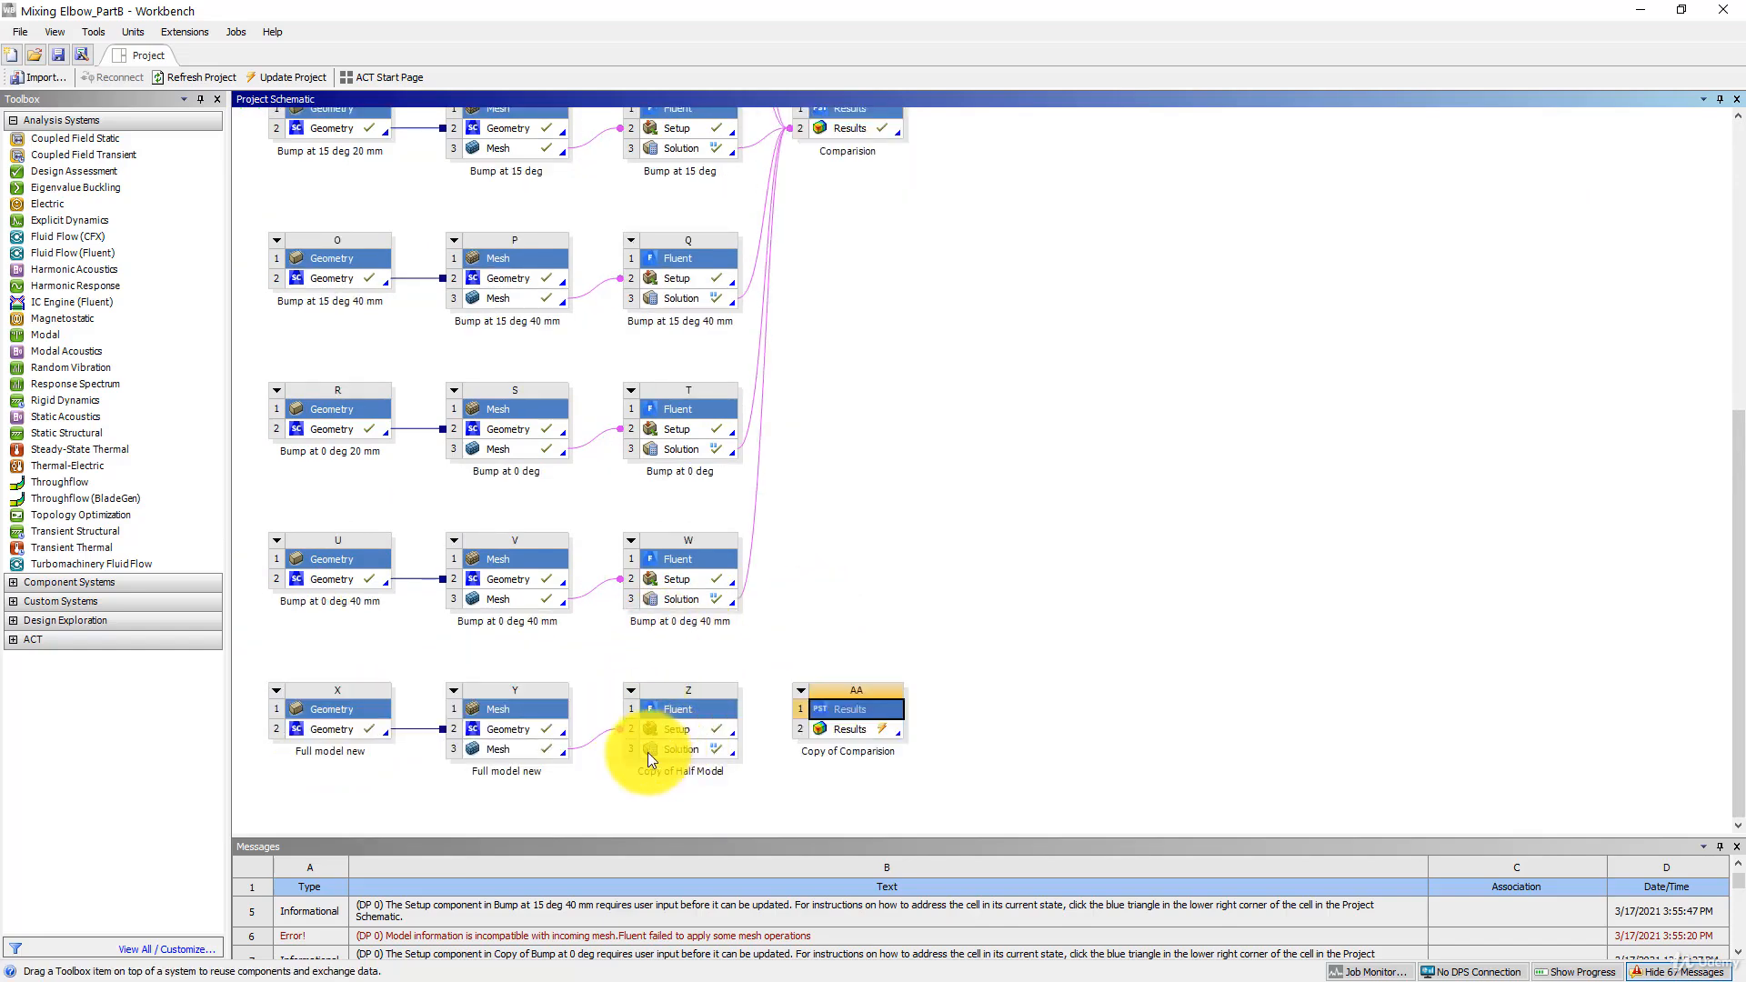
drag(678, 750, 855, 733)
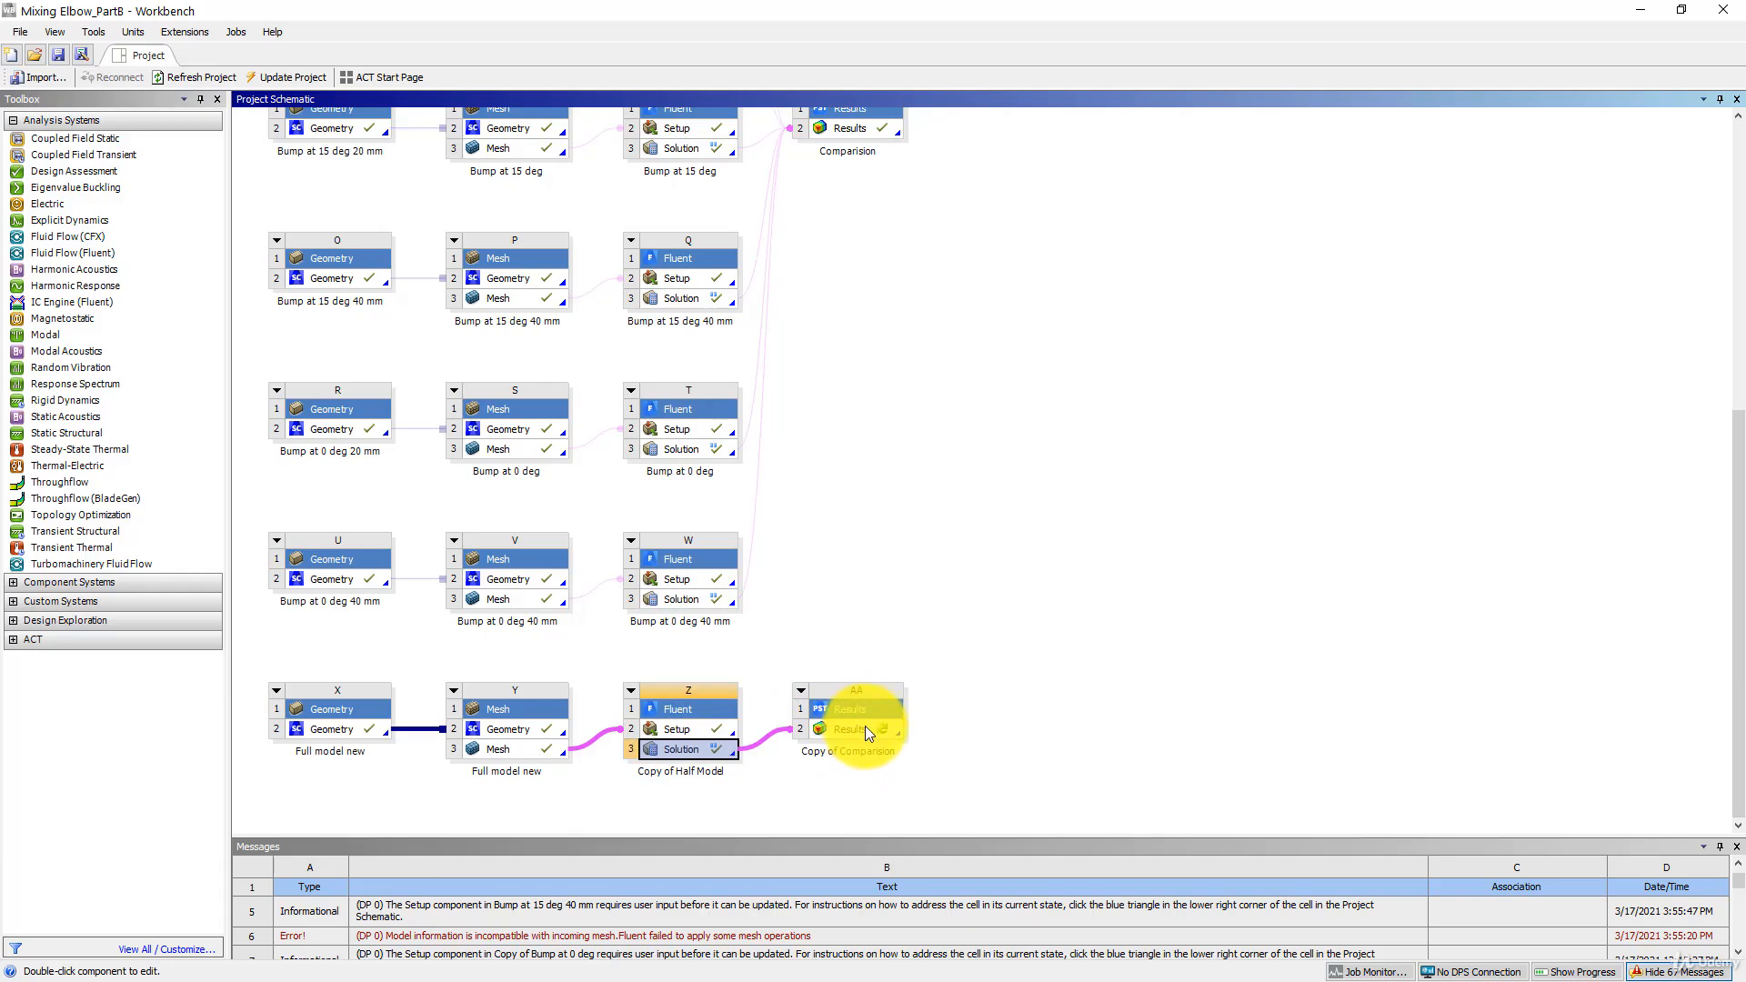
- Link the solution of the original Half Model Fluent system to the copied results system as well
drag(1737, 664, 1740, 302)
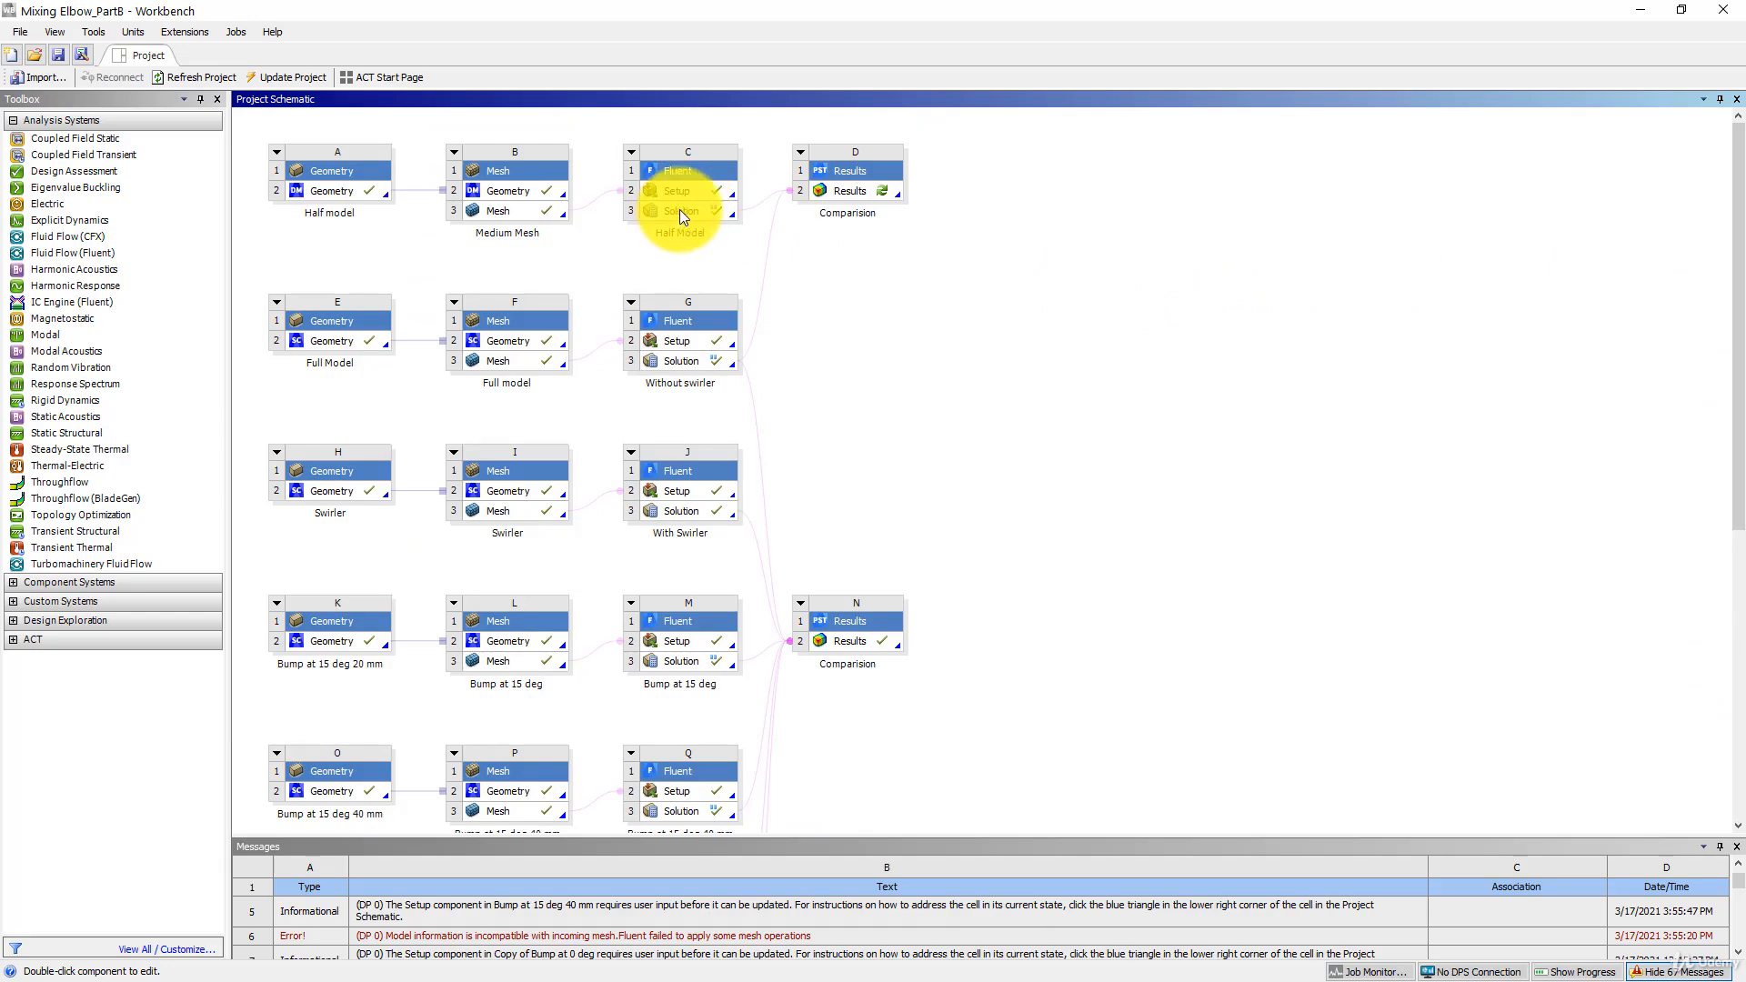
ctrl+scroll(1054, 439, down, 2)
ctrl+scroll(1053, 439, down, 4)
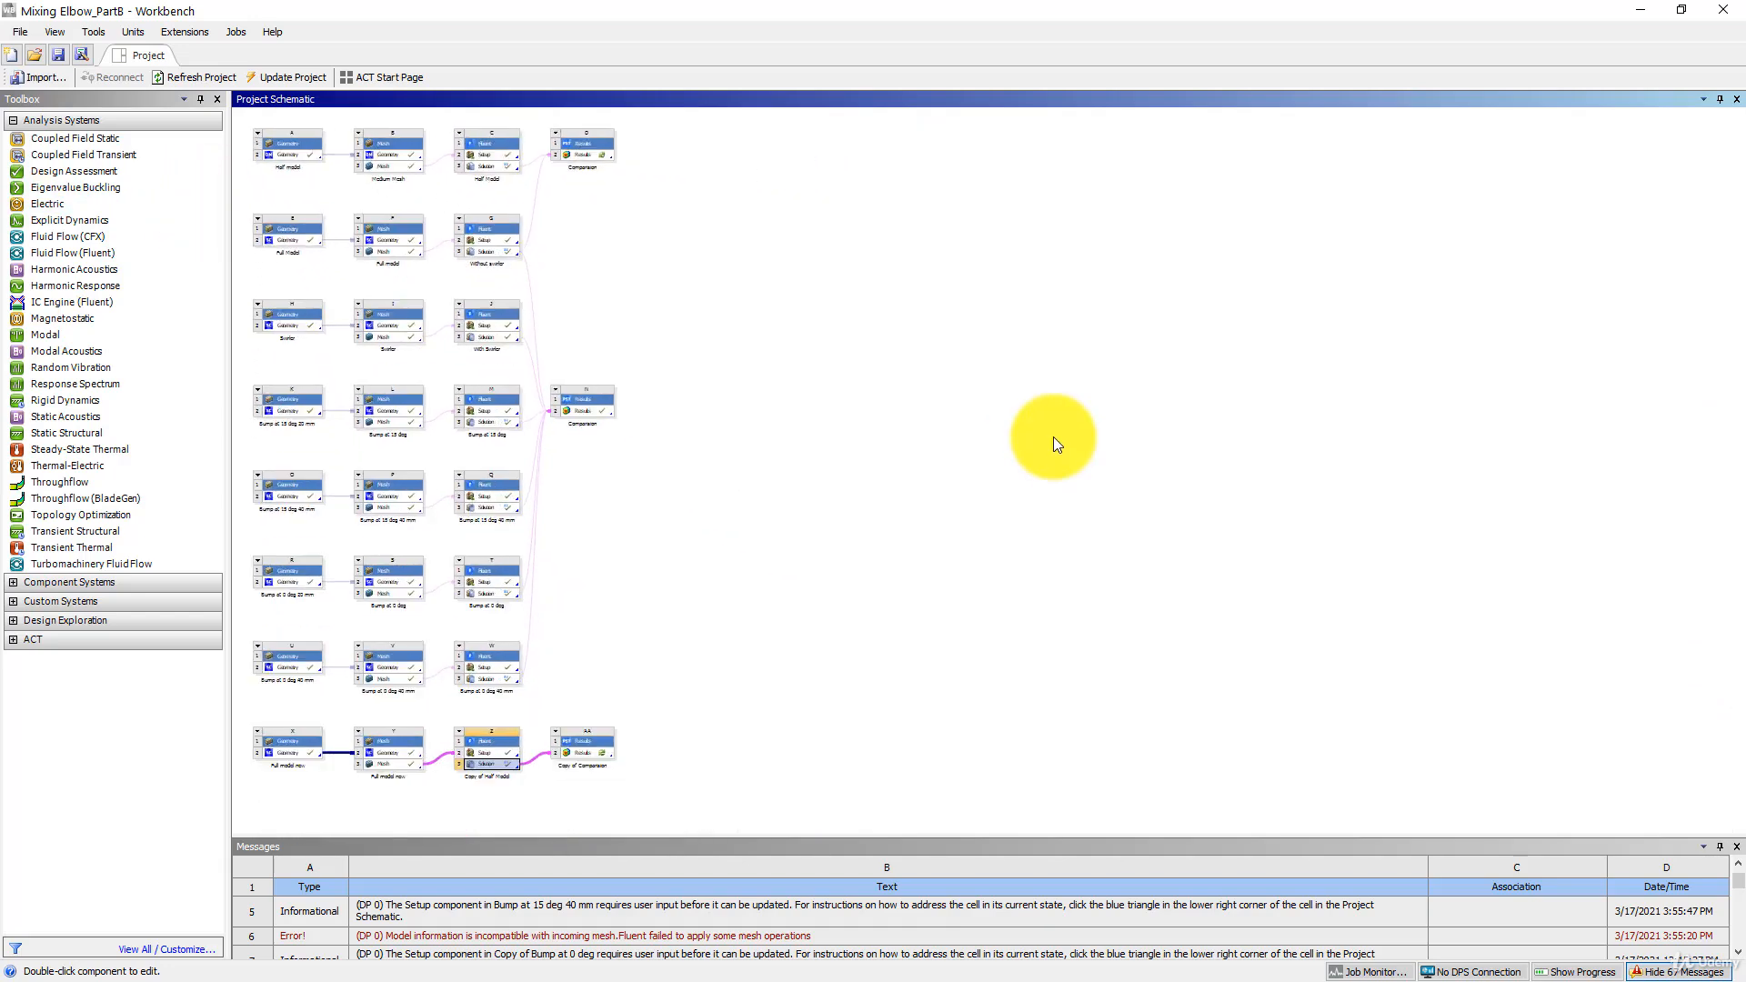
ctrl+scroll(1053, 442, down, 1)
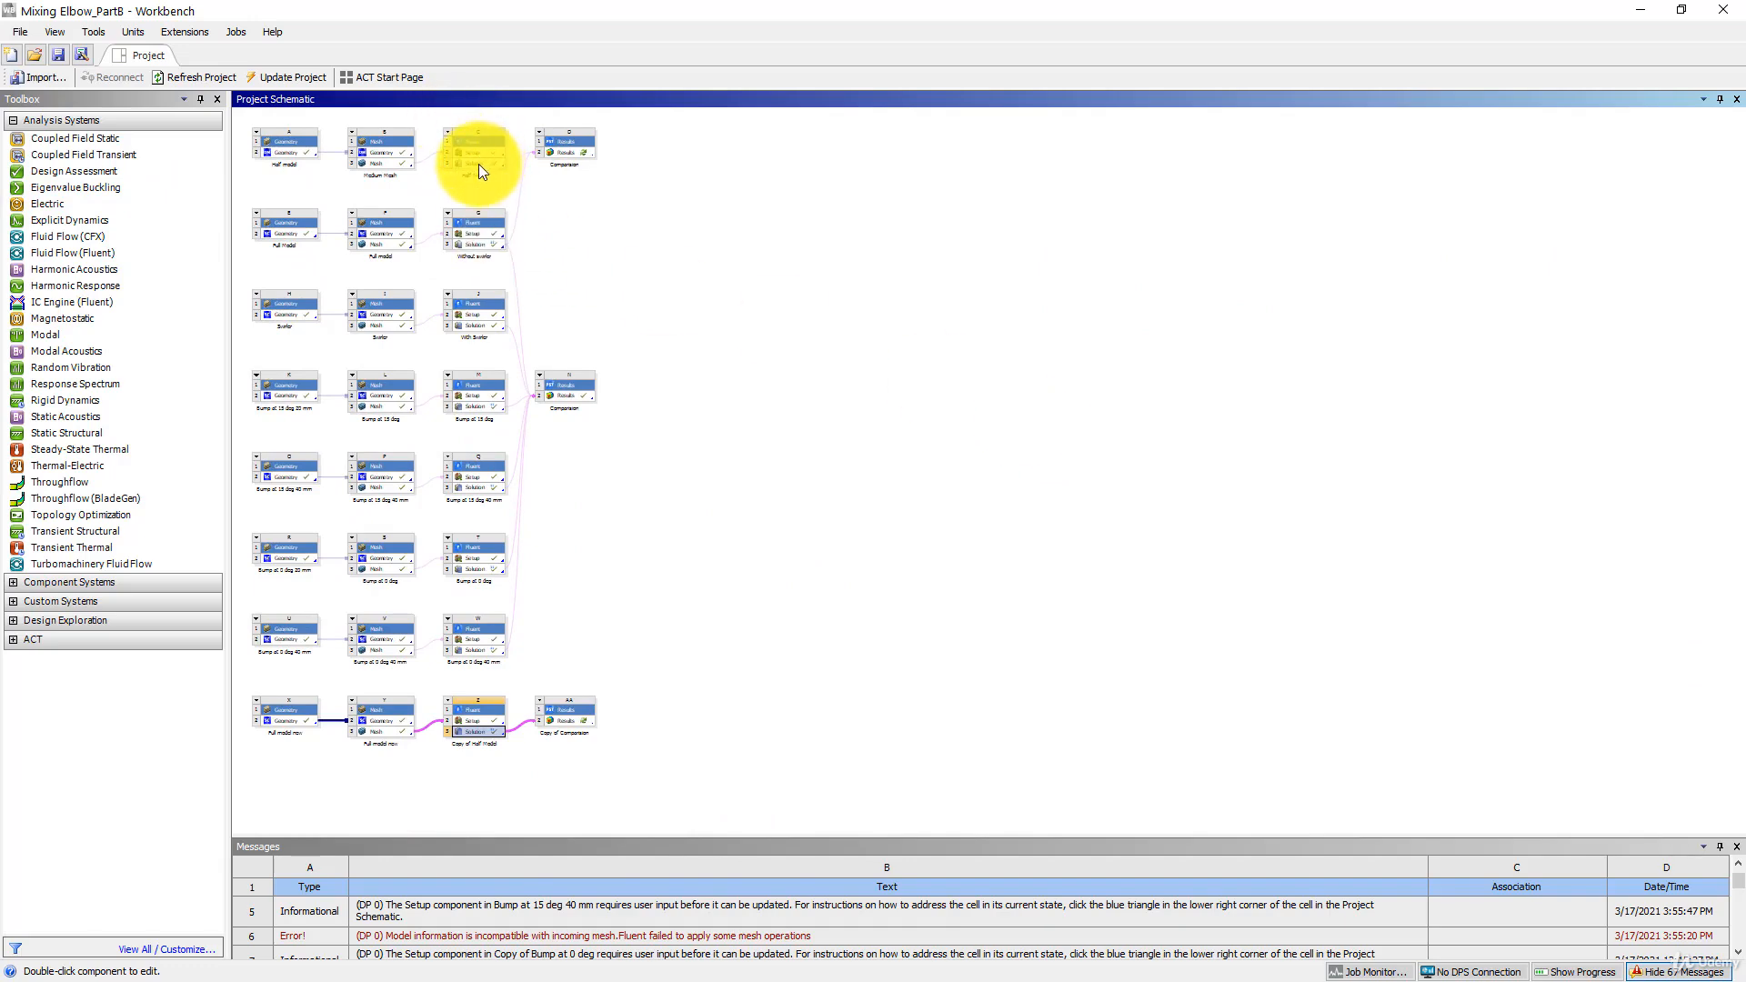
drag(480, 167, 569, 719)
- Open the copied comparison results in CFD-Post and set the layout to two side-by-side viewports
double_click(566, 722)
scroll(748, 658, up, 3)
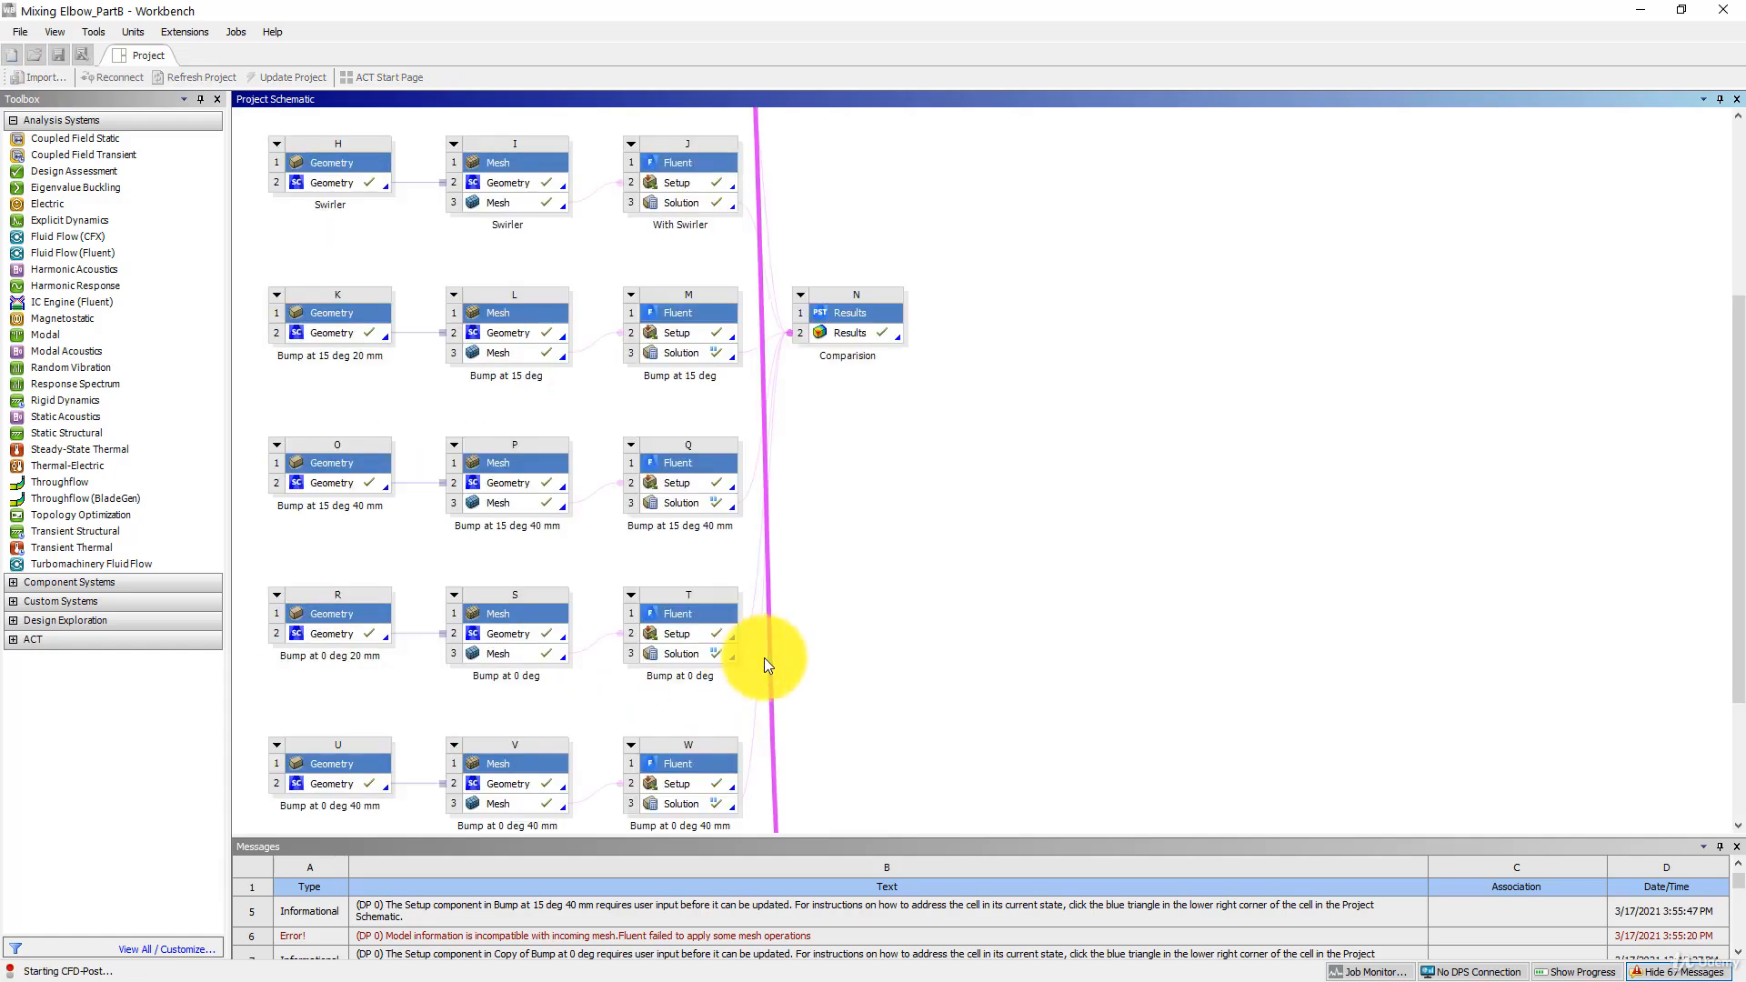
drag(1741, 427, 1732, 732)
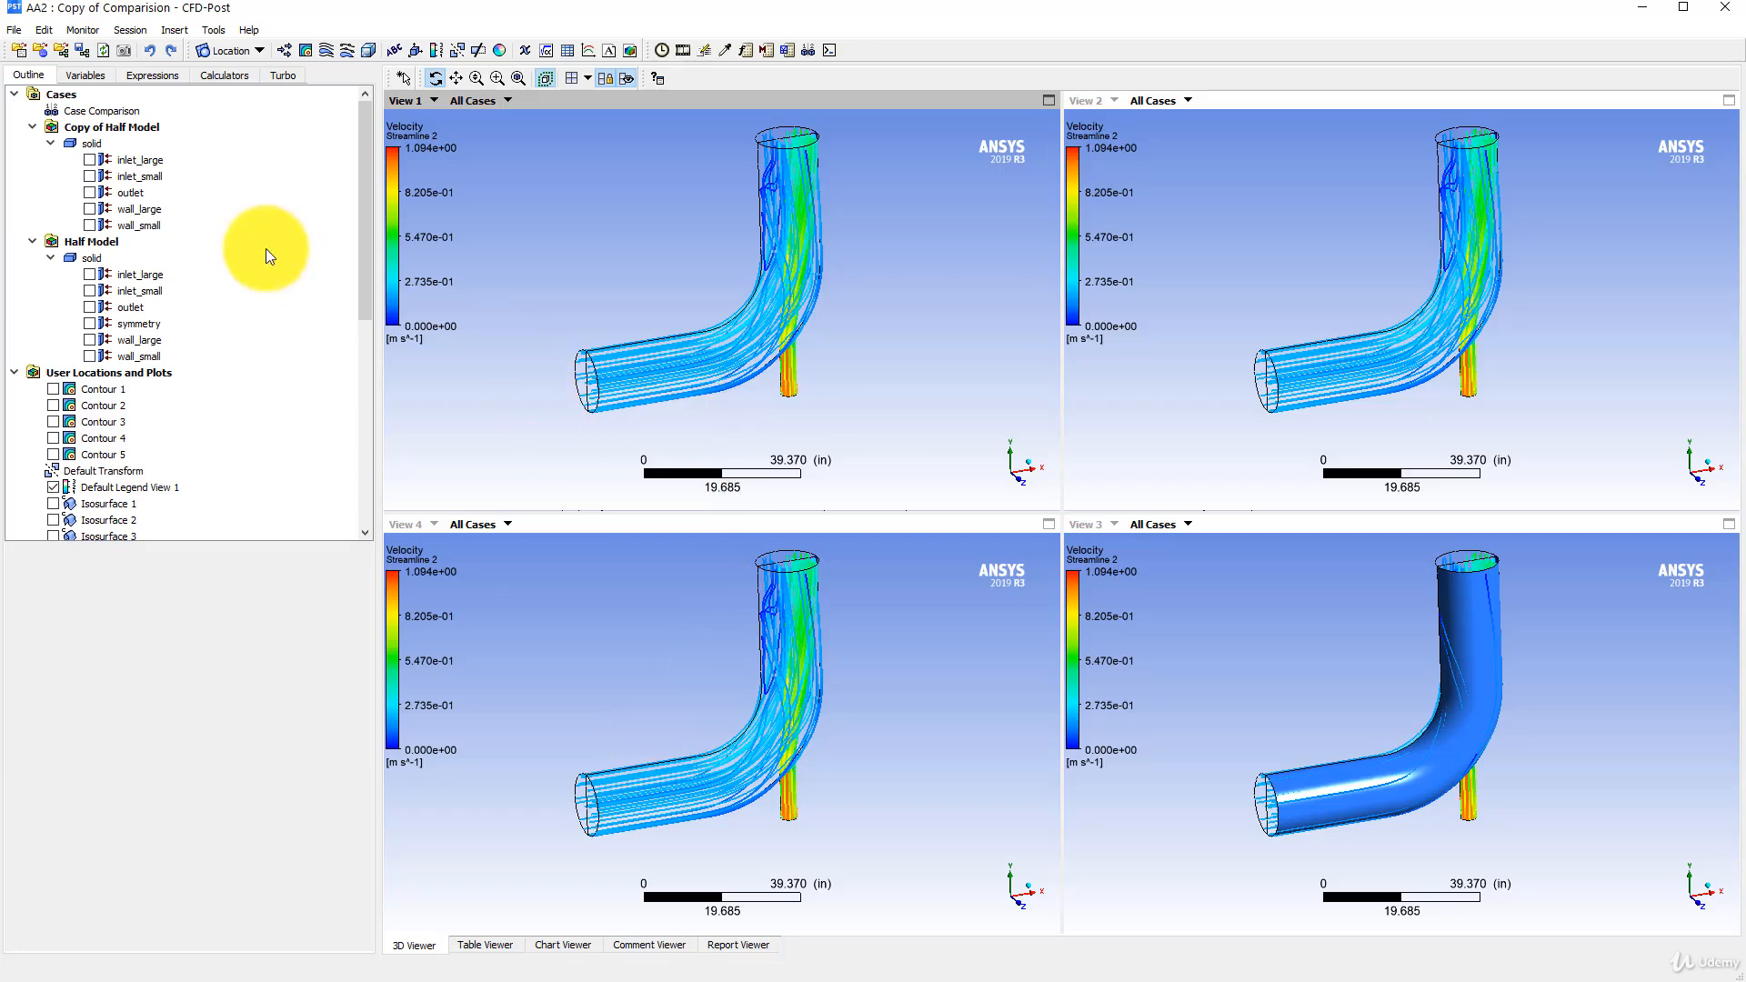
click(589, 80)
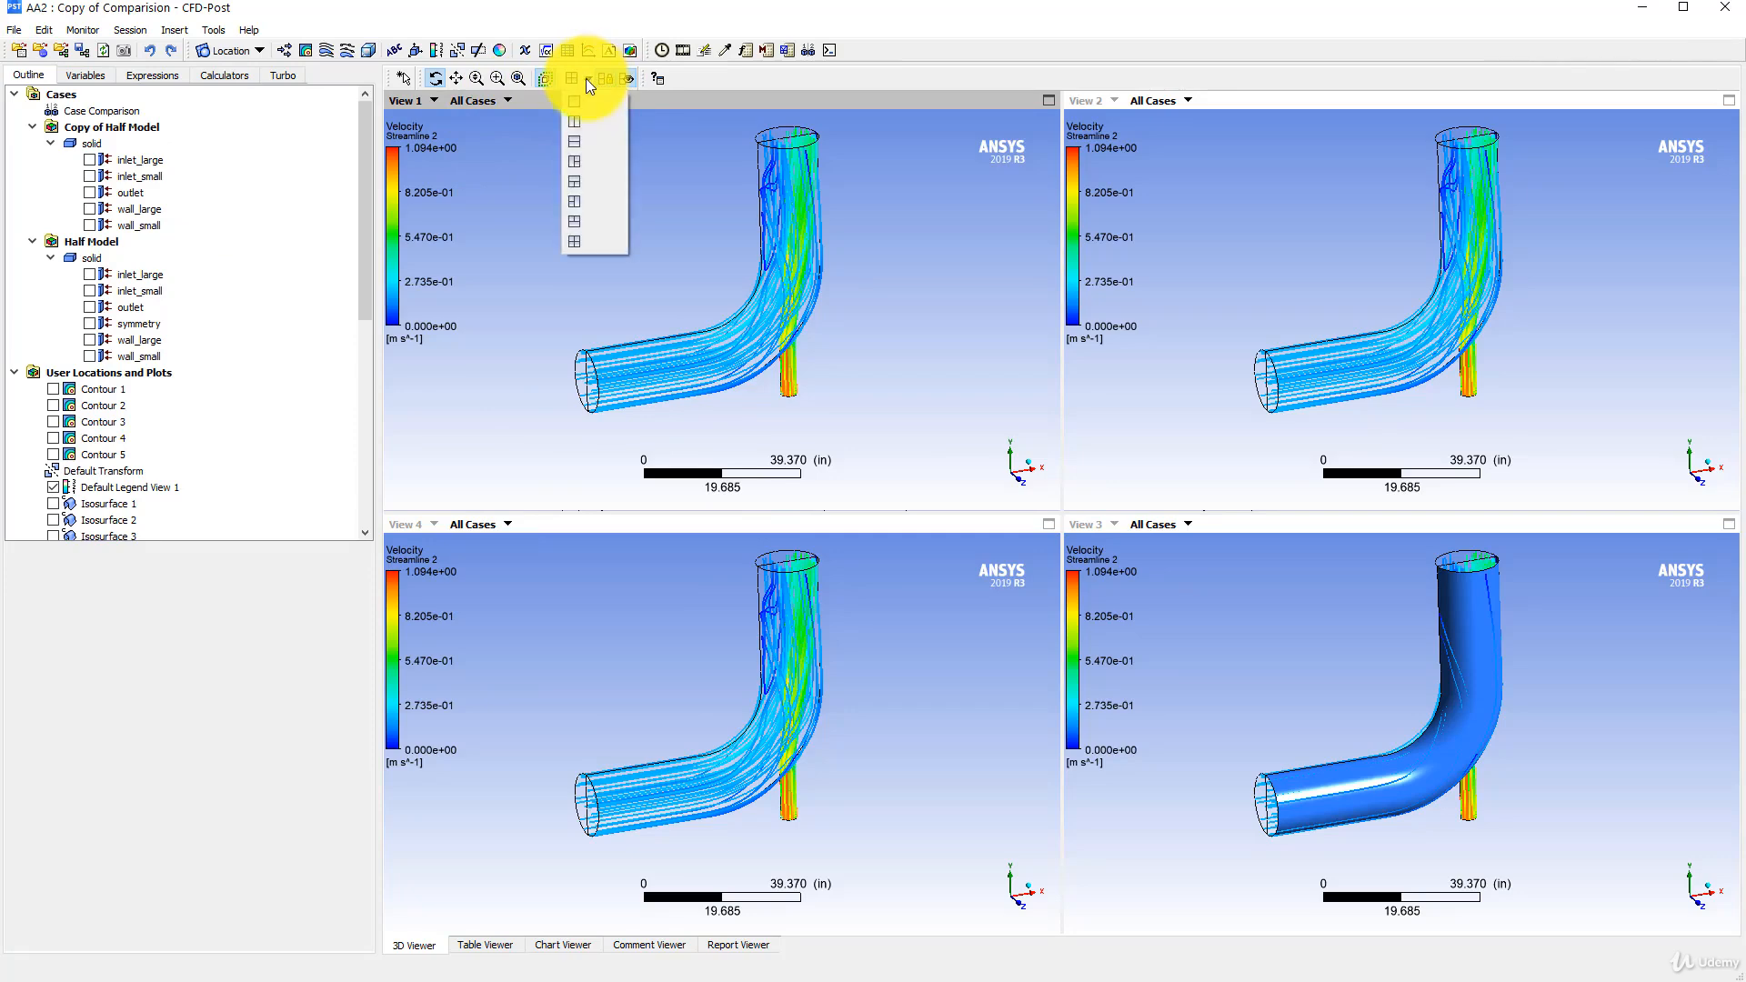
click(583, 137)
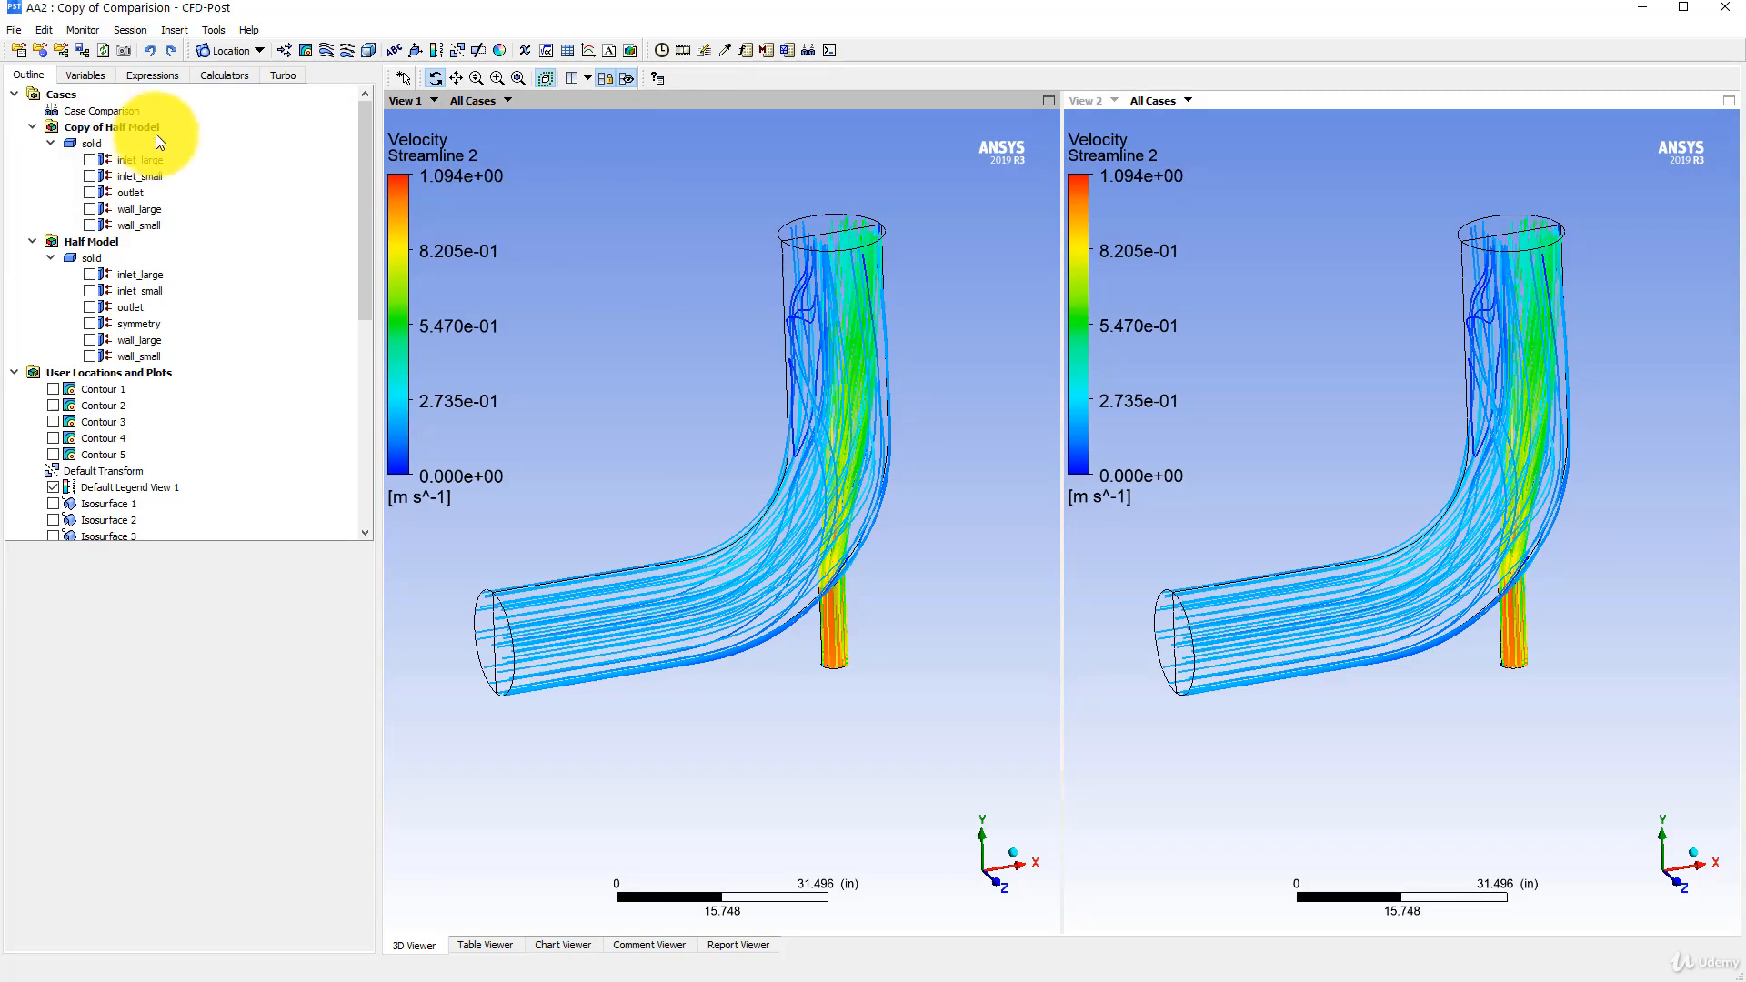
- Switch back to Workbench and delete the link between the Copy of Half Model solution and the copied results
key(alt+Tab)
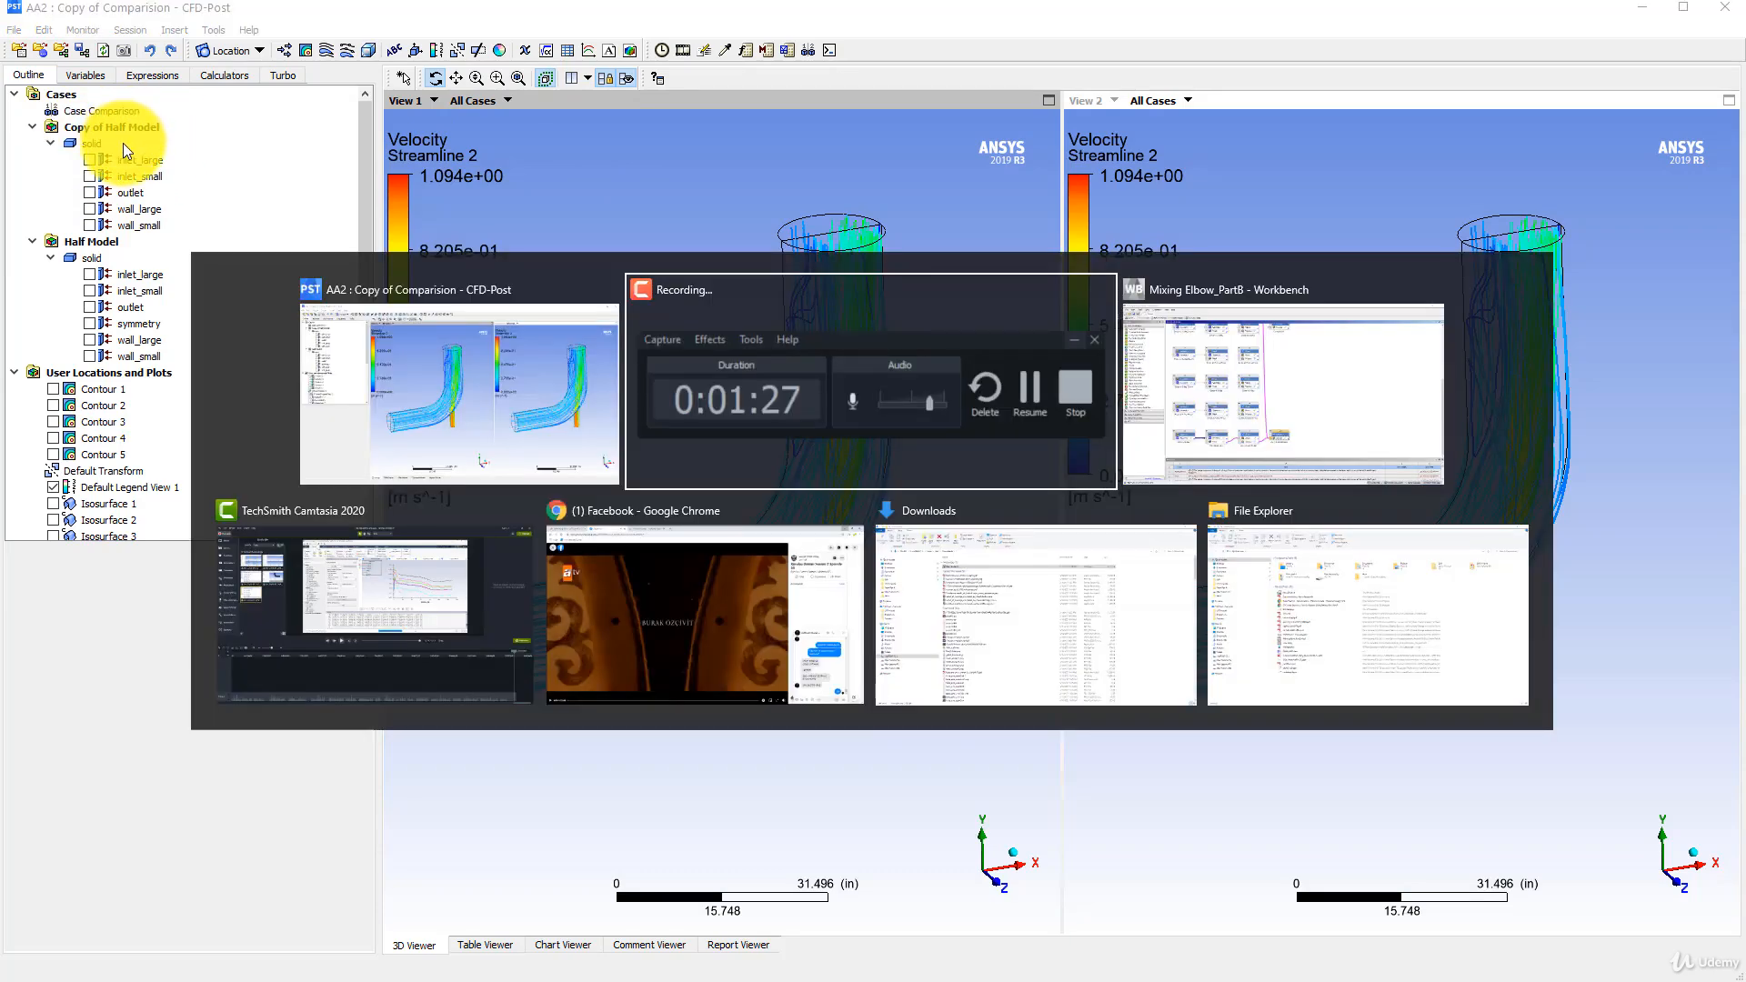
key(alt+Tab)
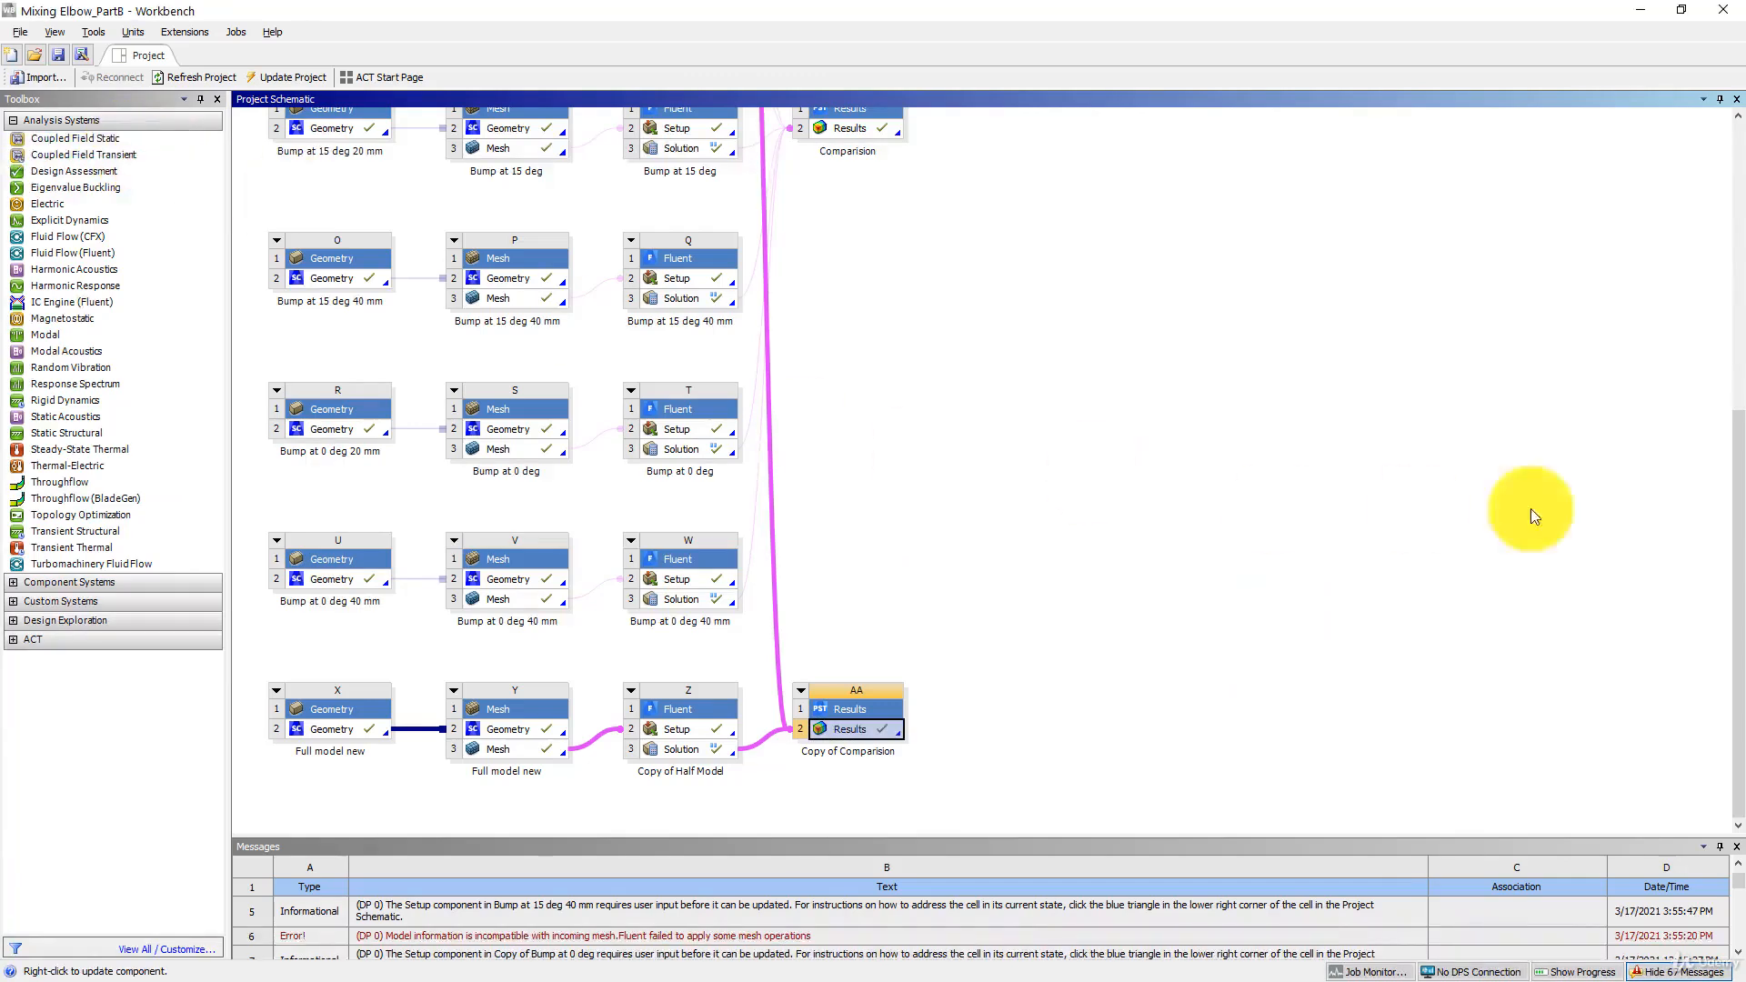
click(760, 741)
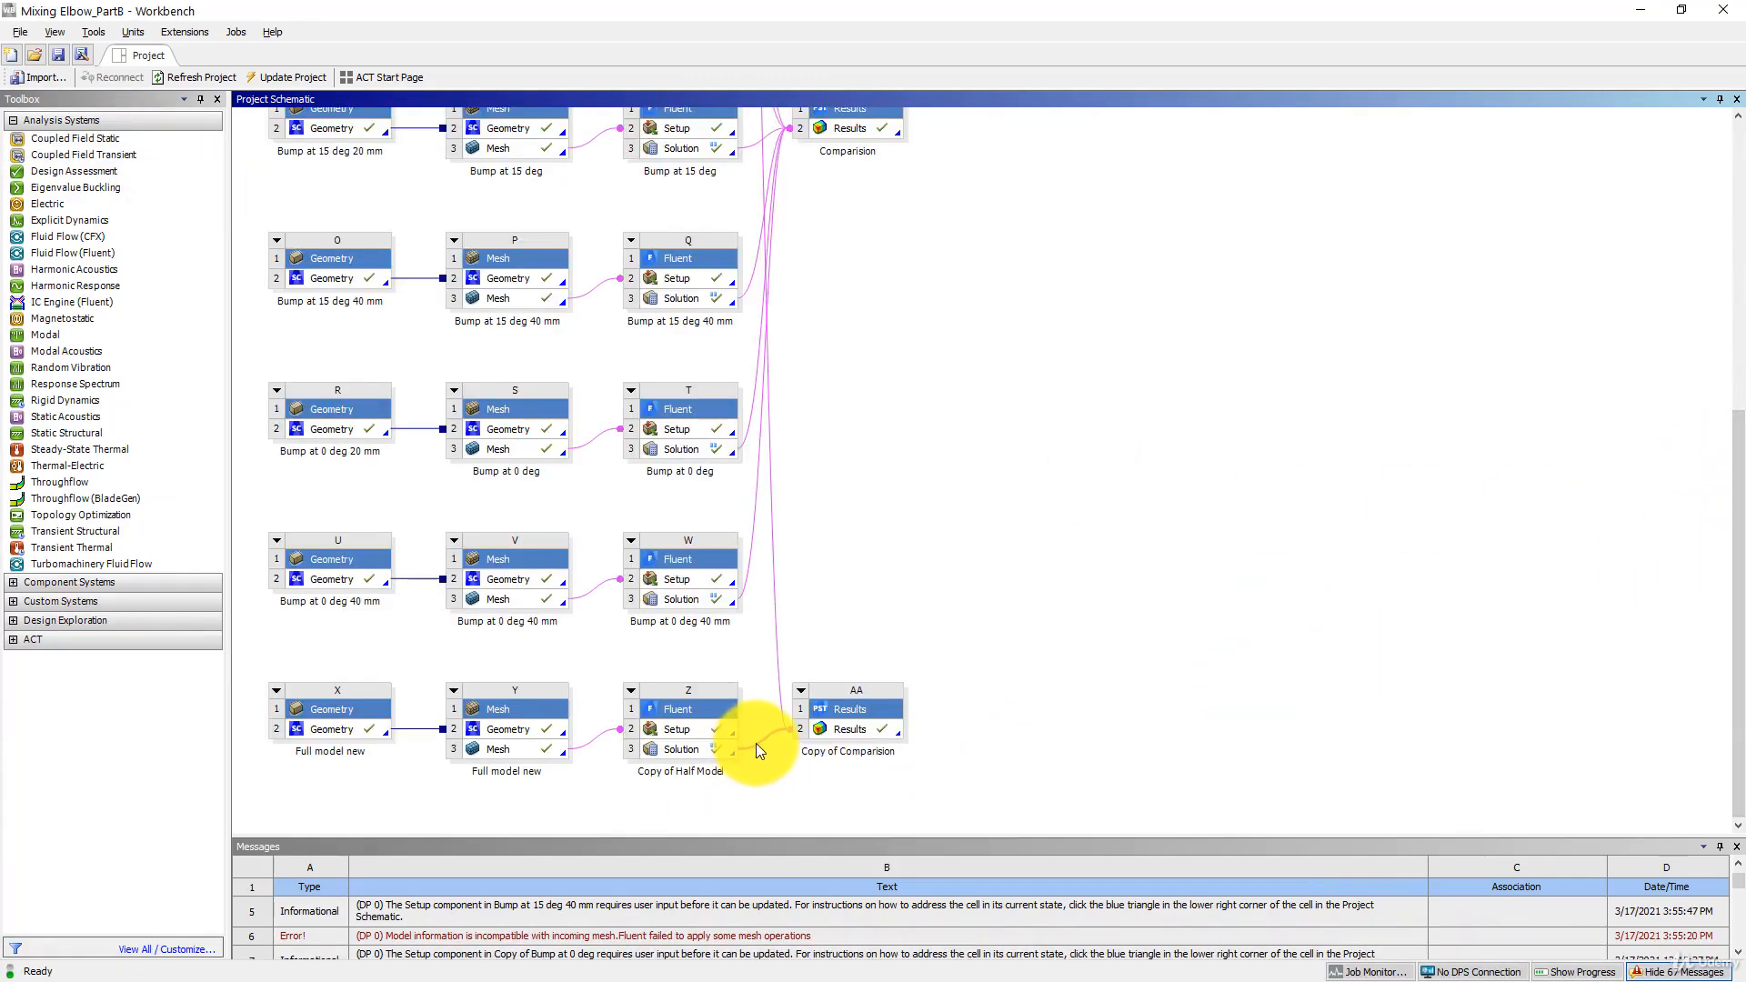
drag(755, 744, 756, 744)
click(860, 520)
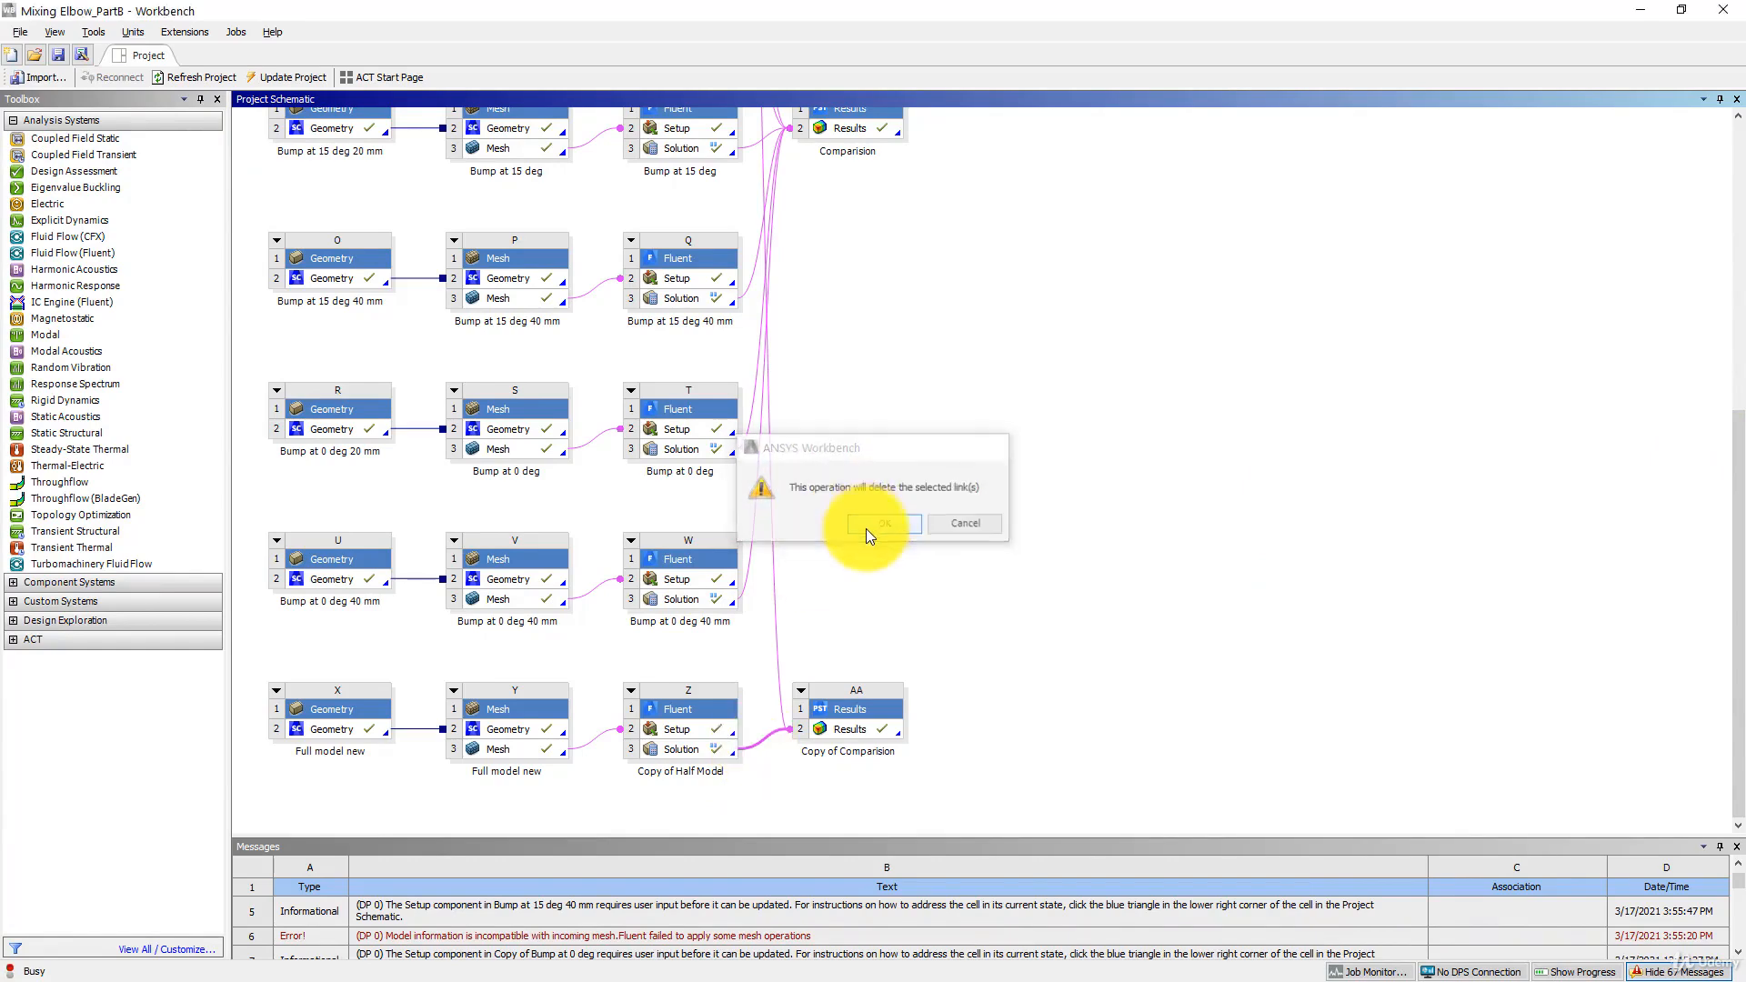
- Rename the Copy of Half Model Fluent system as "Full model new"
right_click(685, 706)
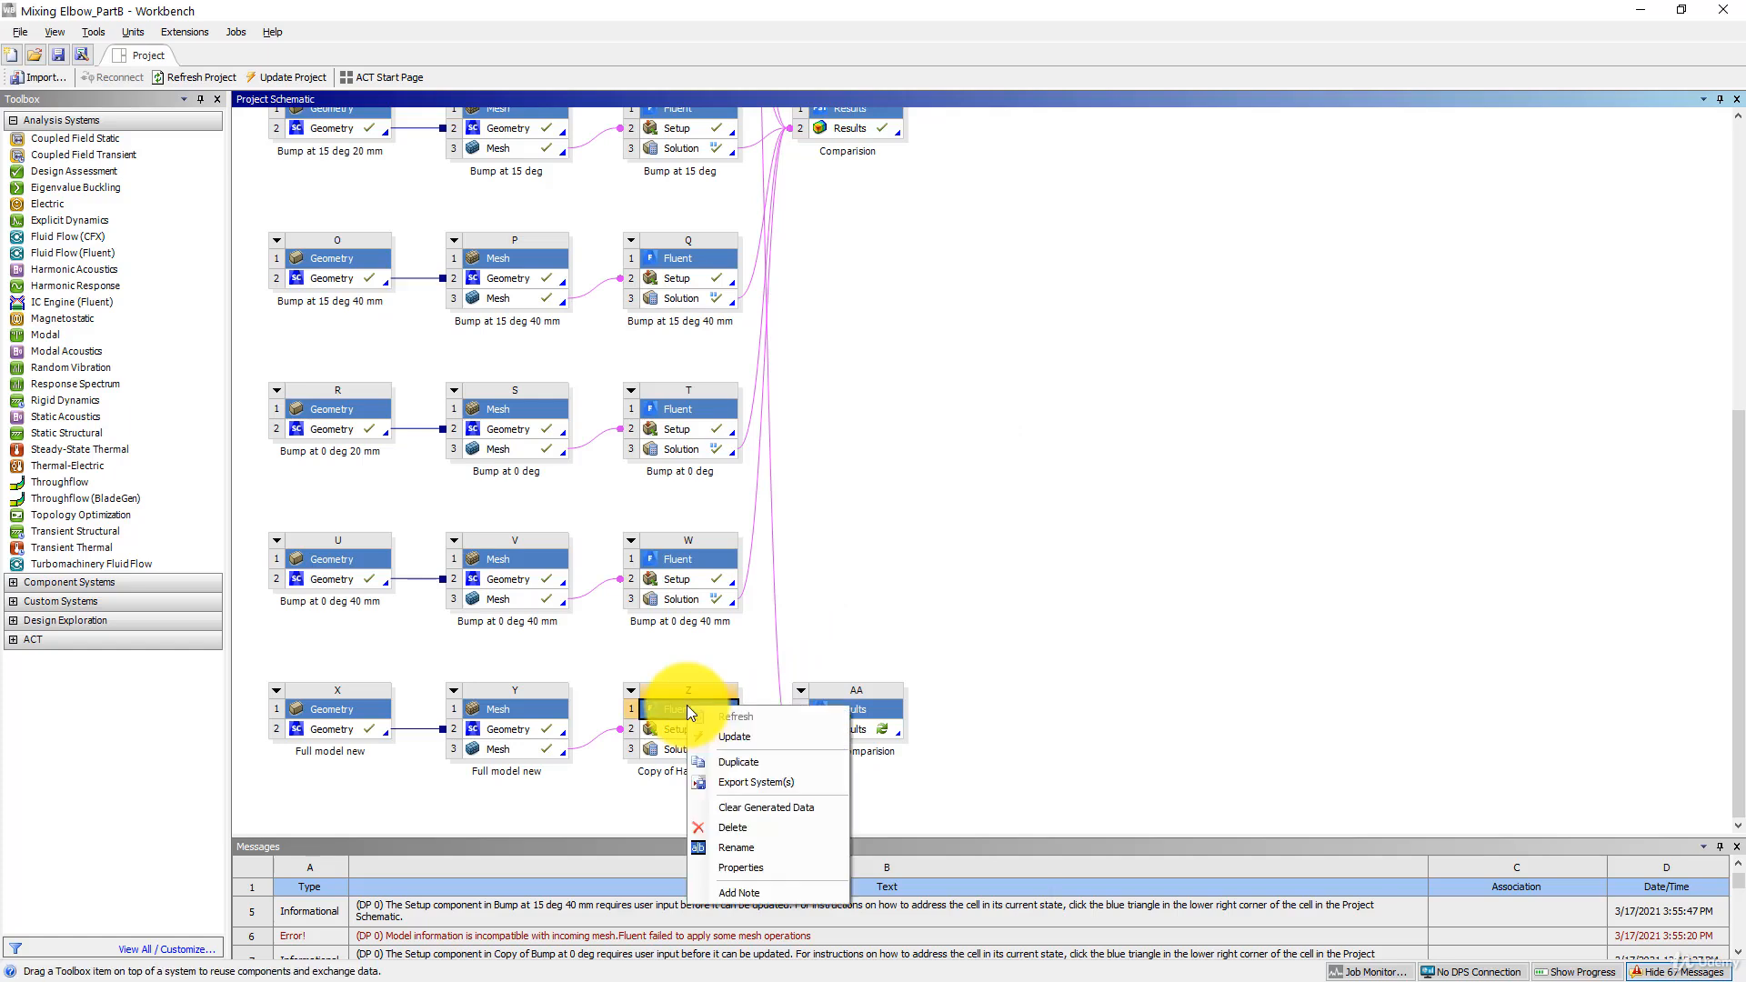
click(750, 852)
text(Fu)
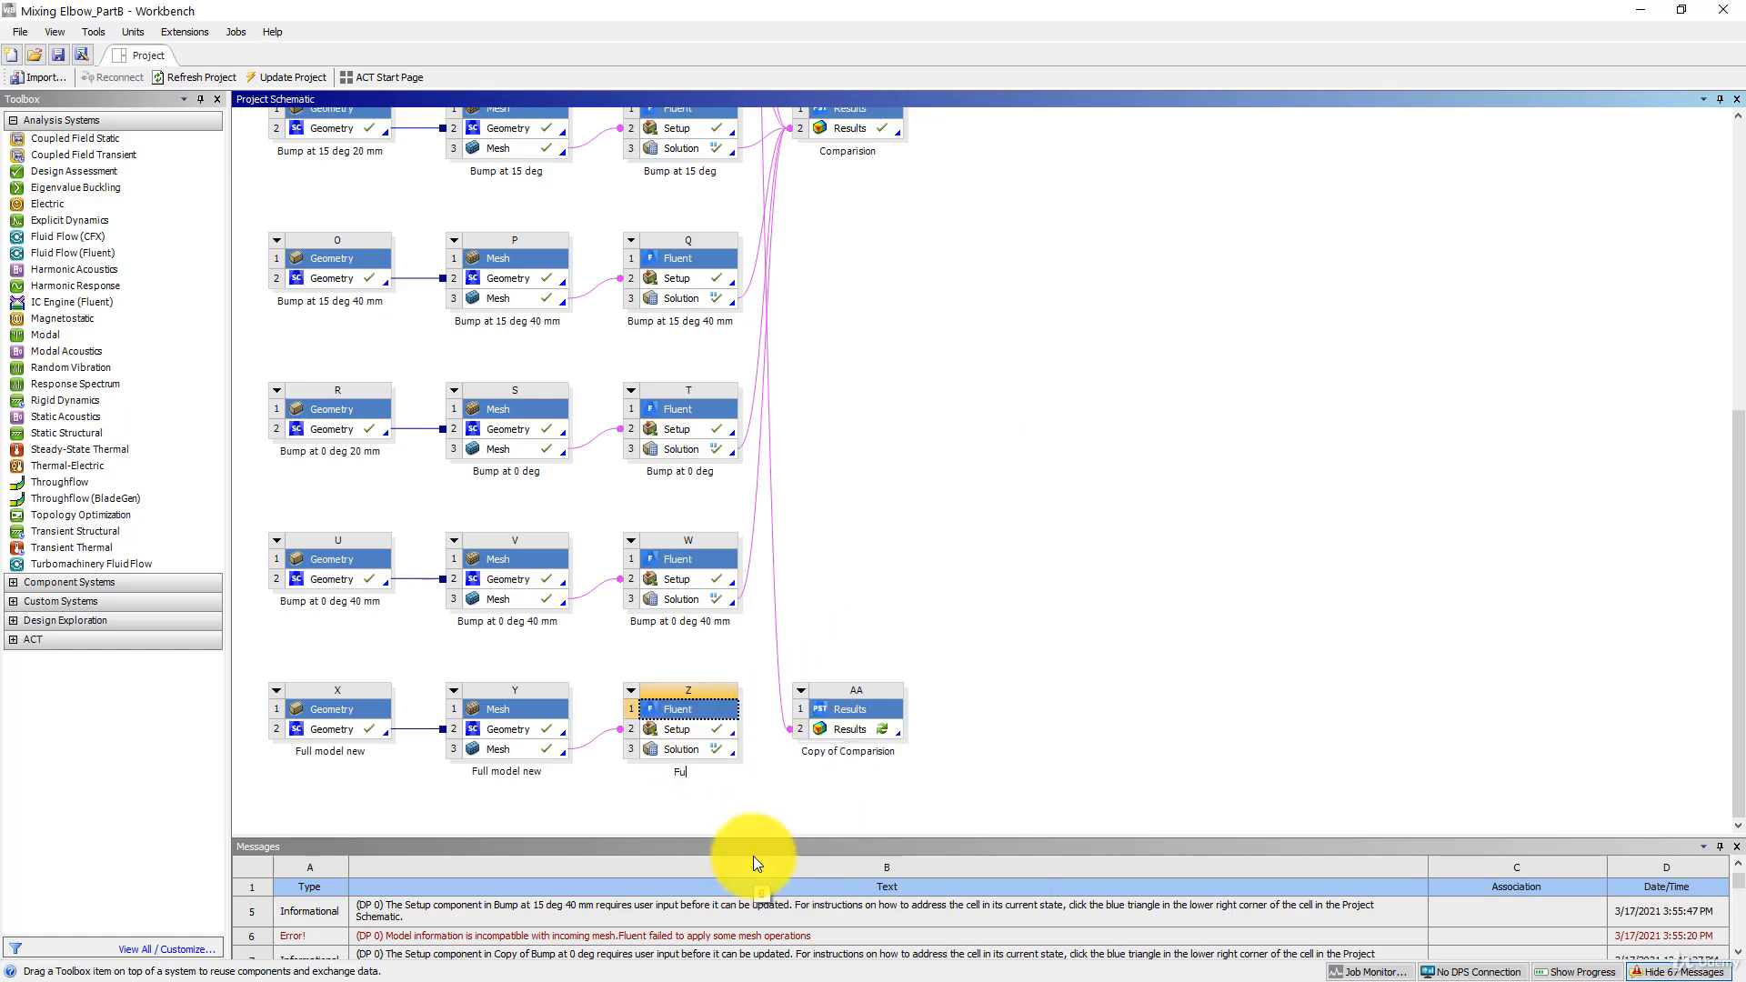
text(ll model new)
key(Return)
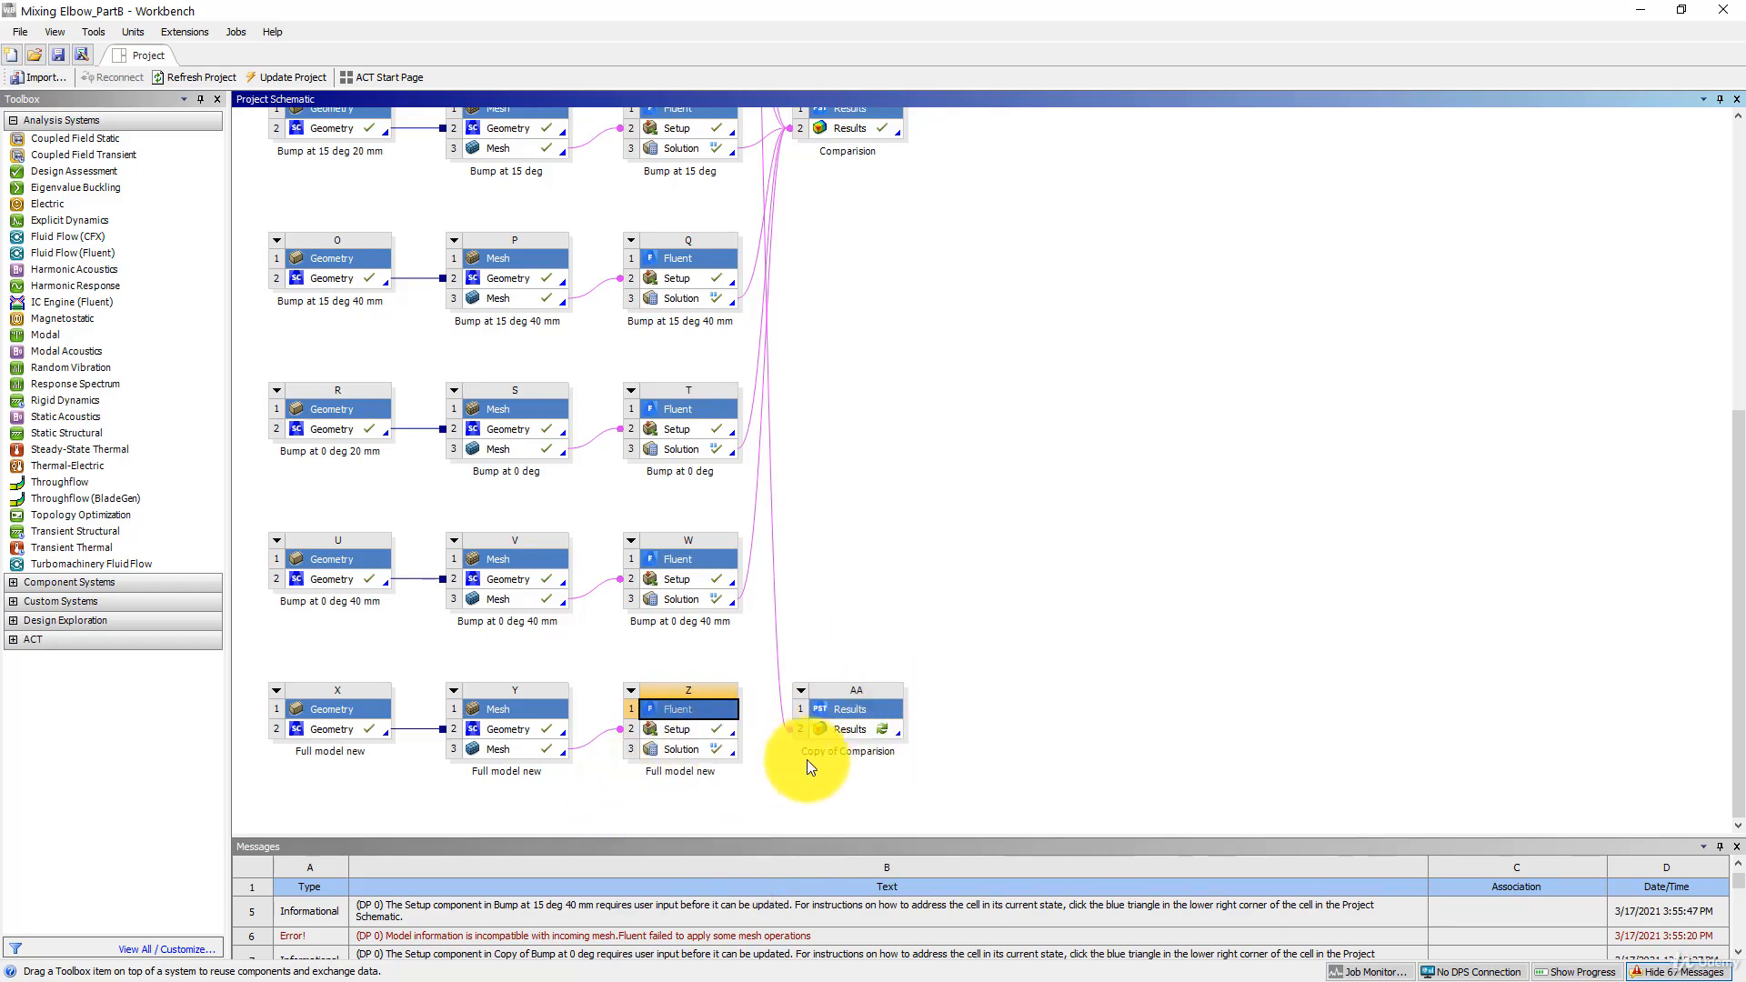
- Rename the copied comparison results system as "Full model results vs half model"
right_click(866, 708)
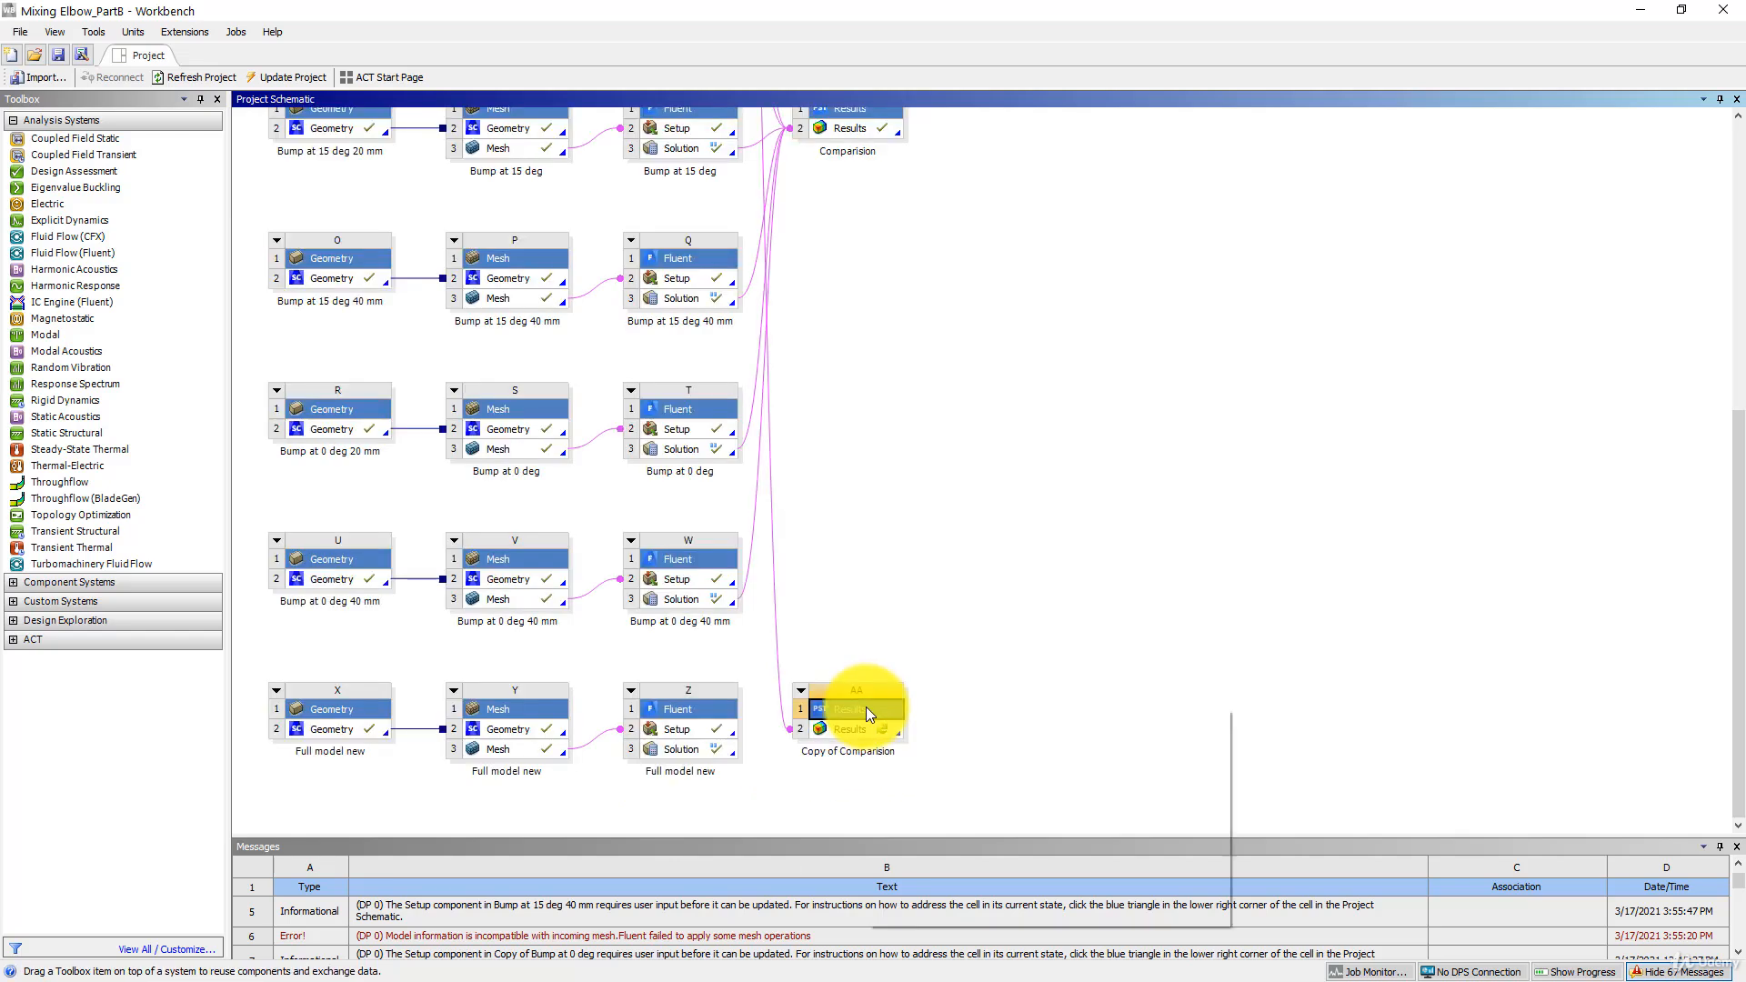
click(919, 870)
text(Full model results)
key(Return)
text(vs half model)
key(Return)
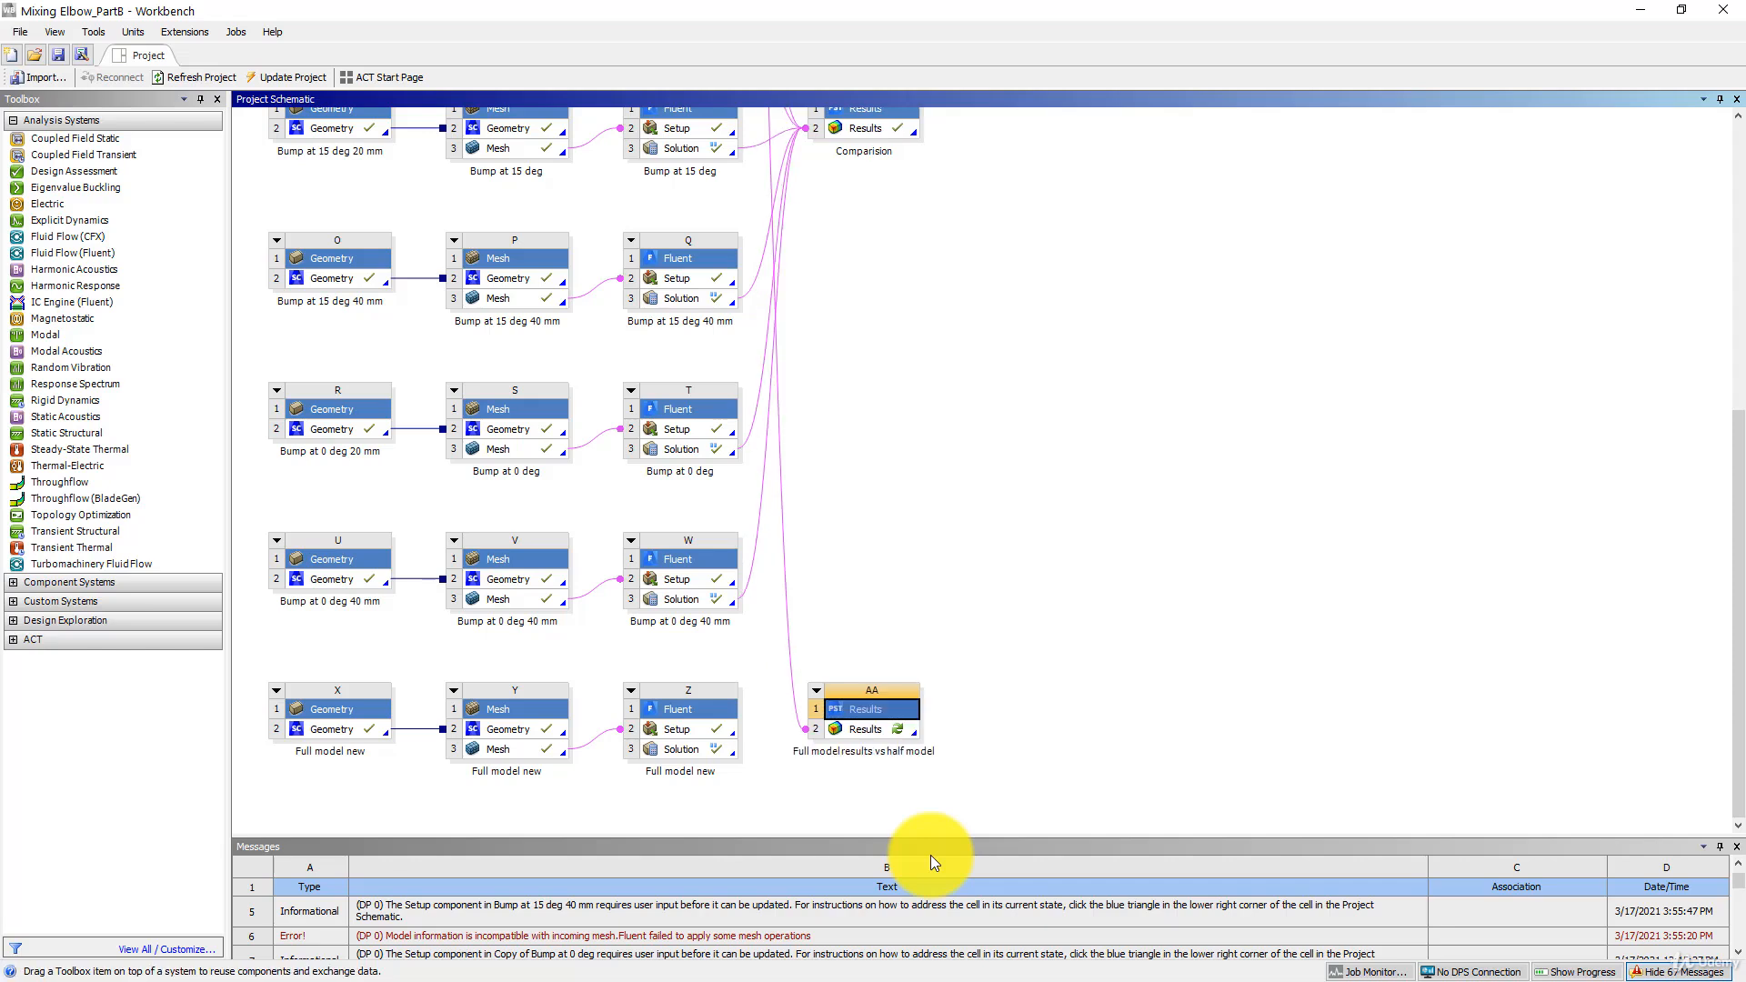
- Link the Full model new solution to the renamed results system and reopen it, refreshing with the new upstream data
click(680, 746)
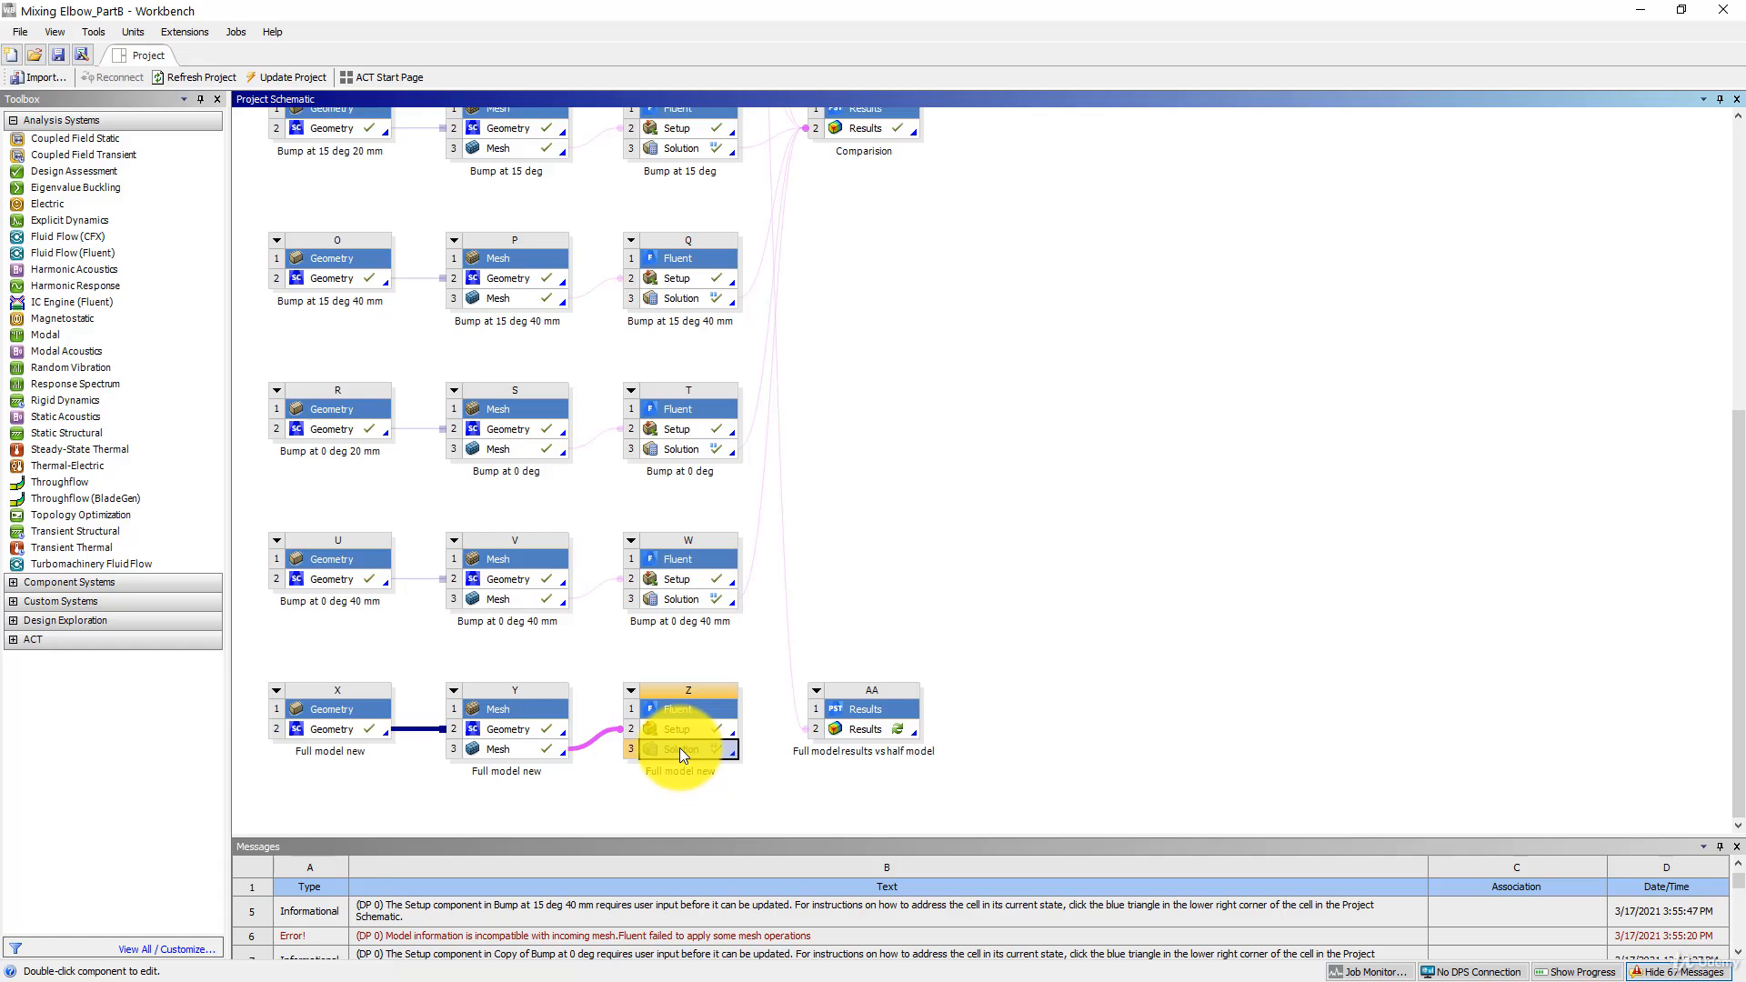
drag(680, 748, 860, 728)
double_click(866, 729)
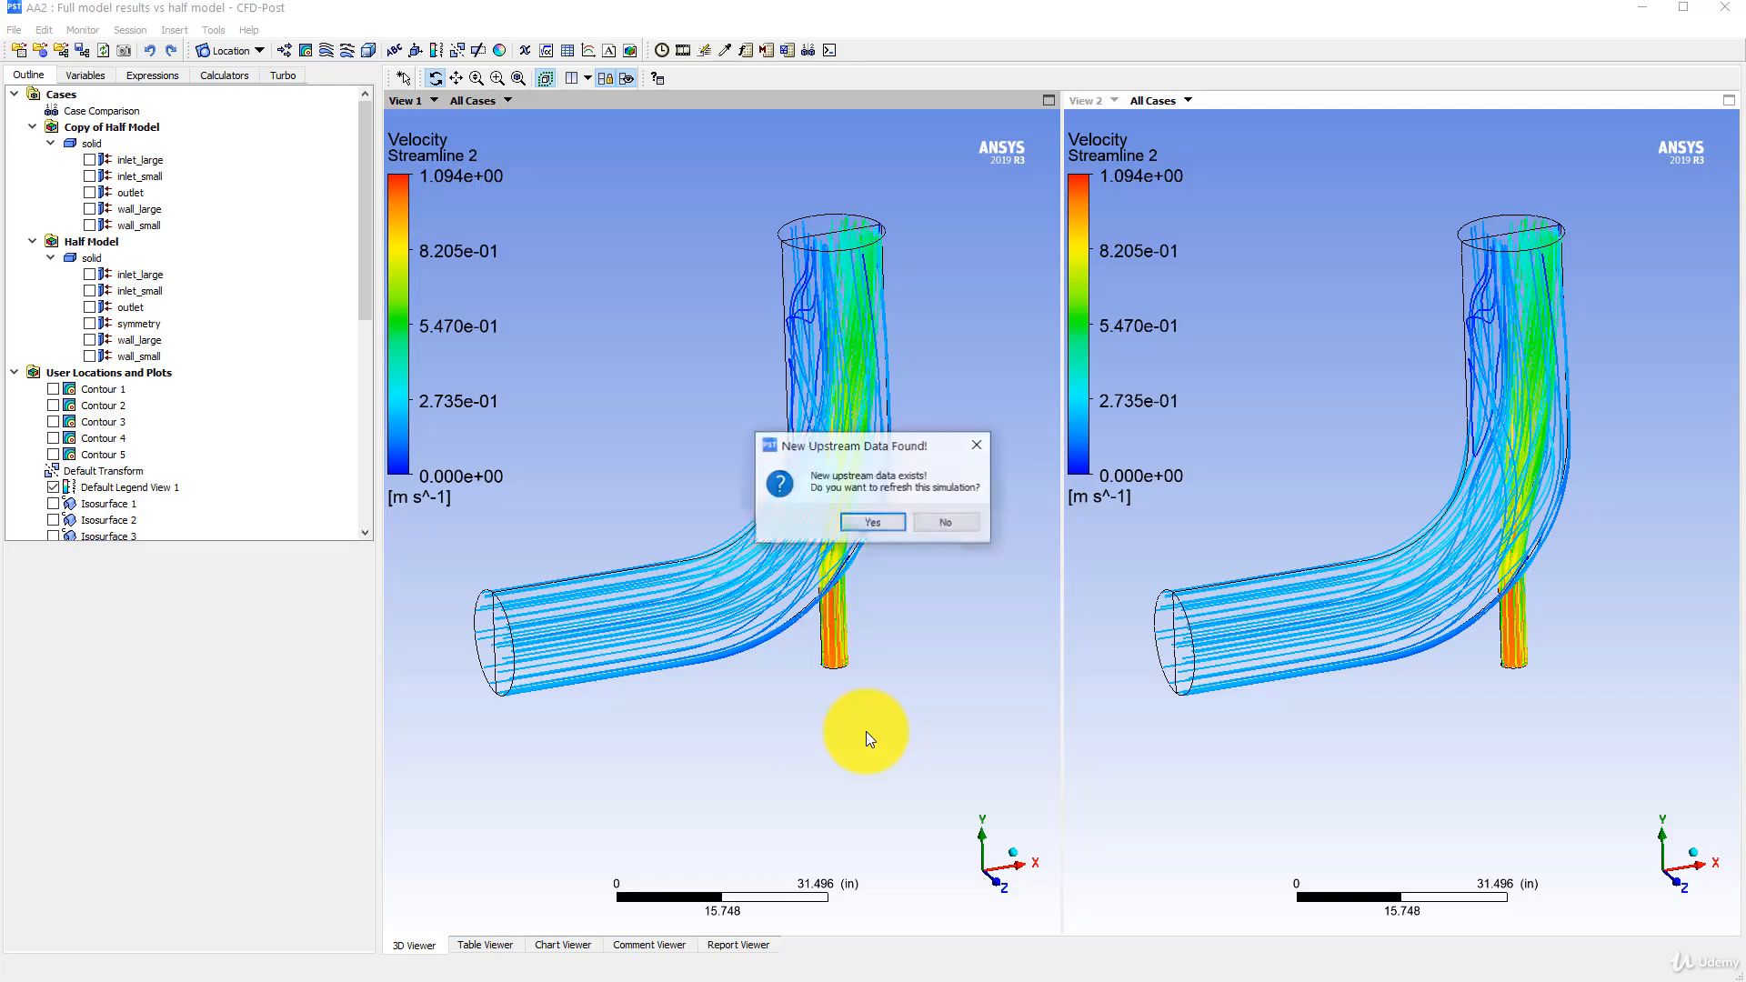
click(869, 526)
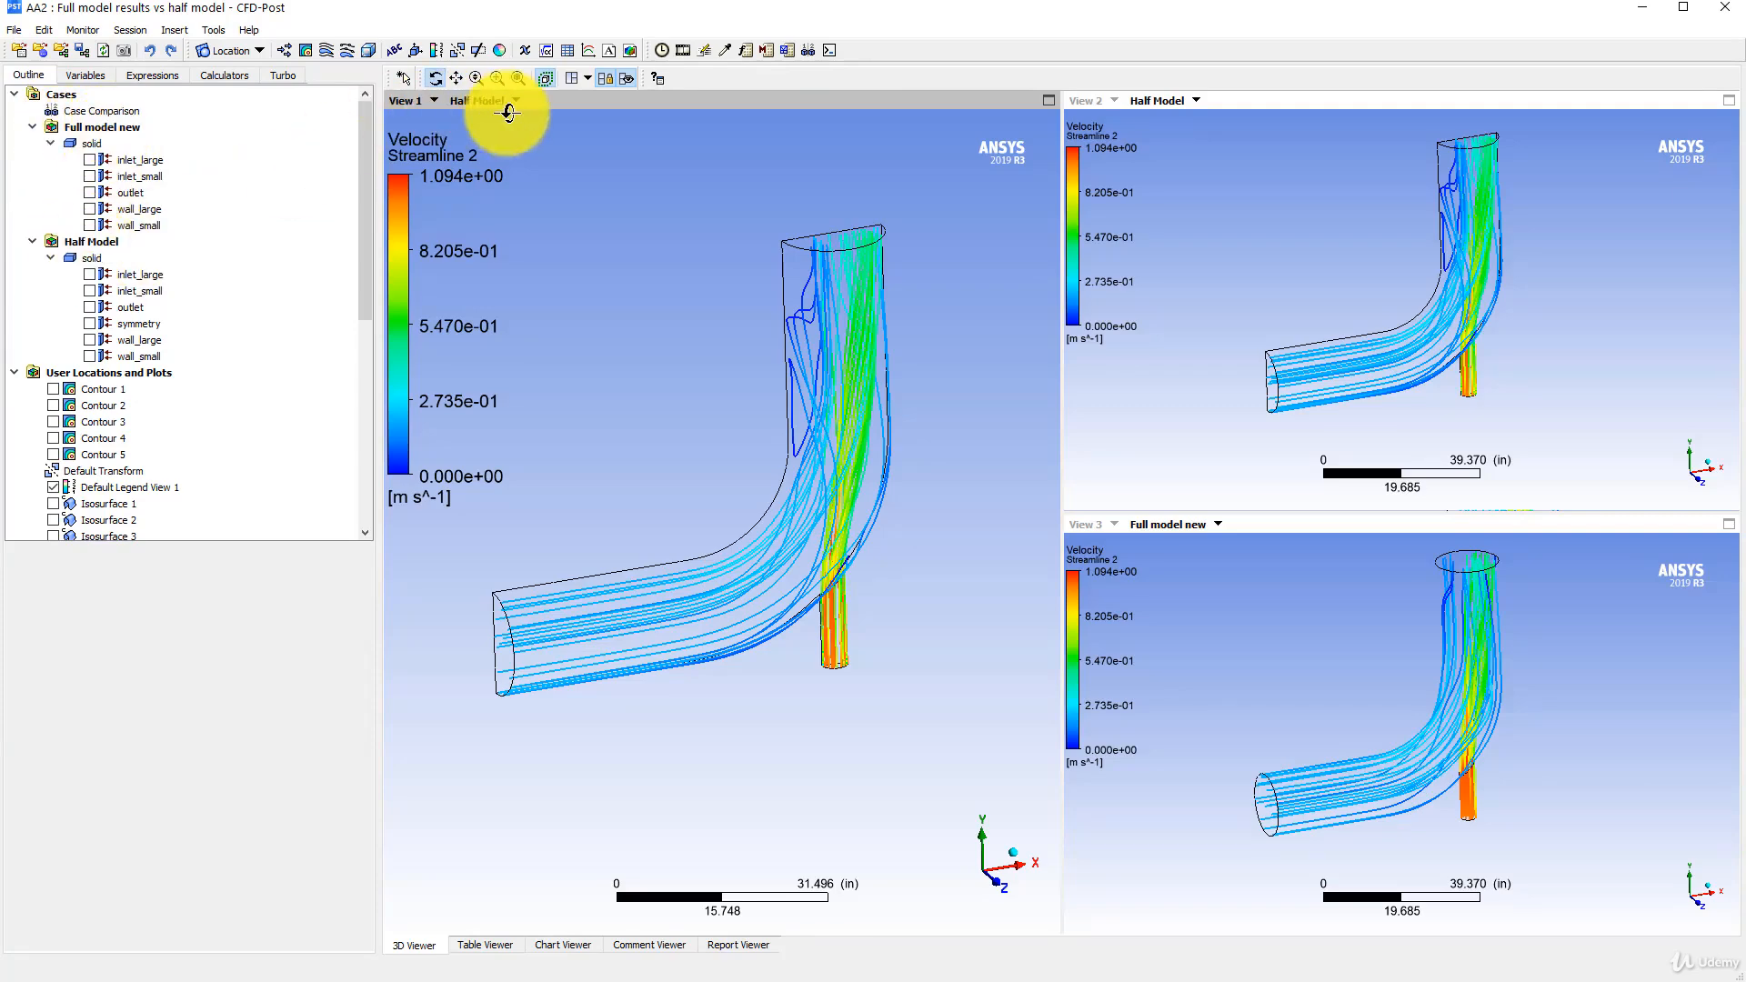
- Set two side-by-side viewports and assign the Full model new case to View 2
click(587, 79)
click(582, 125)
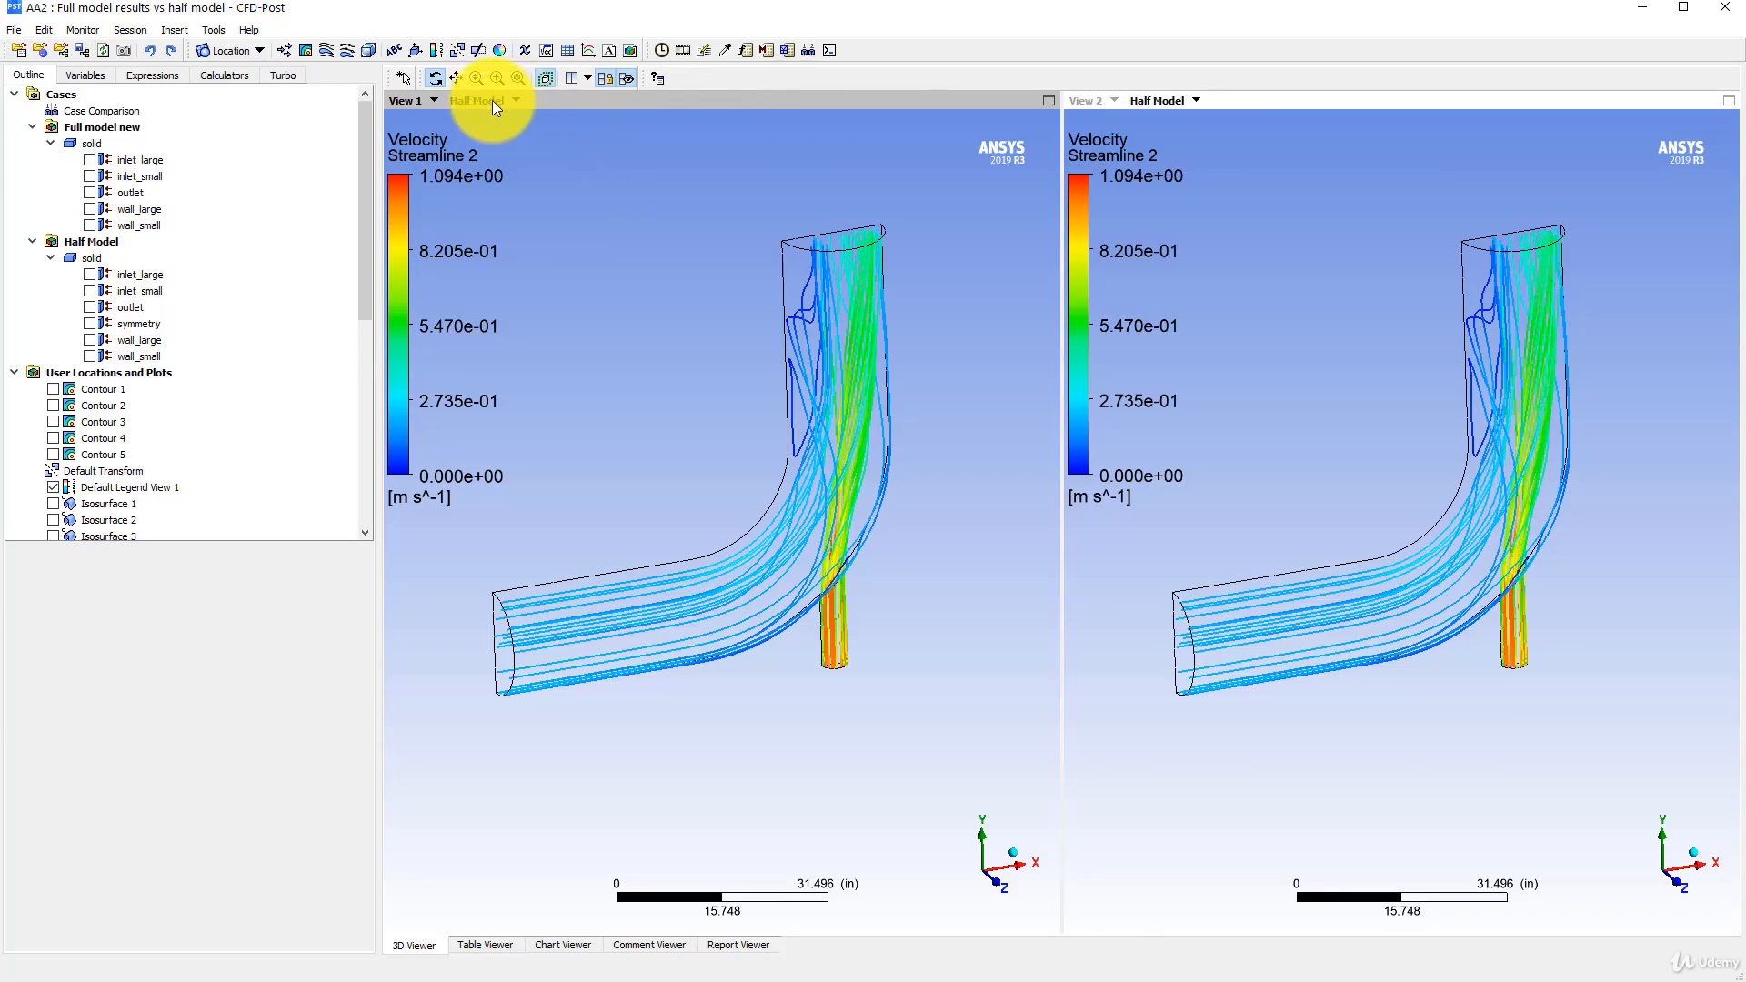
click(1192, 102)
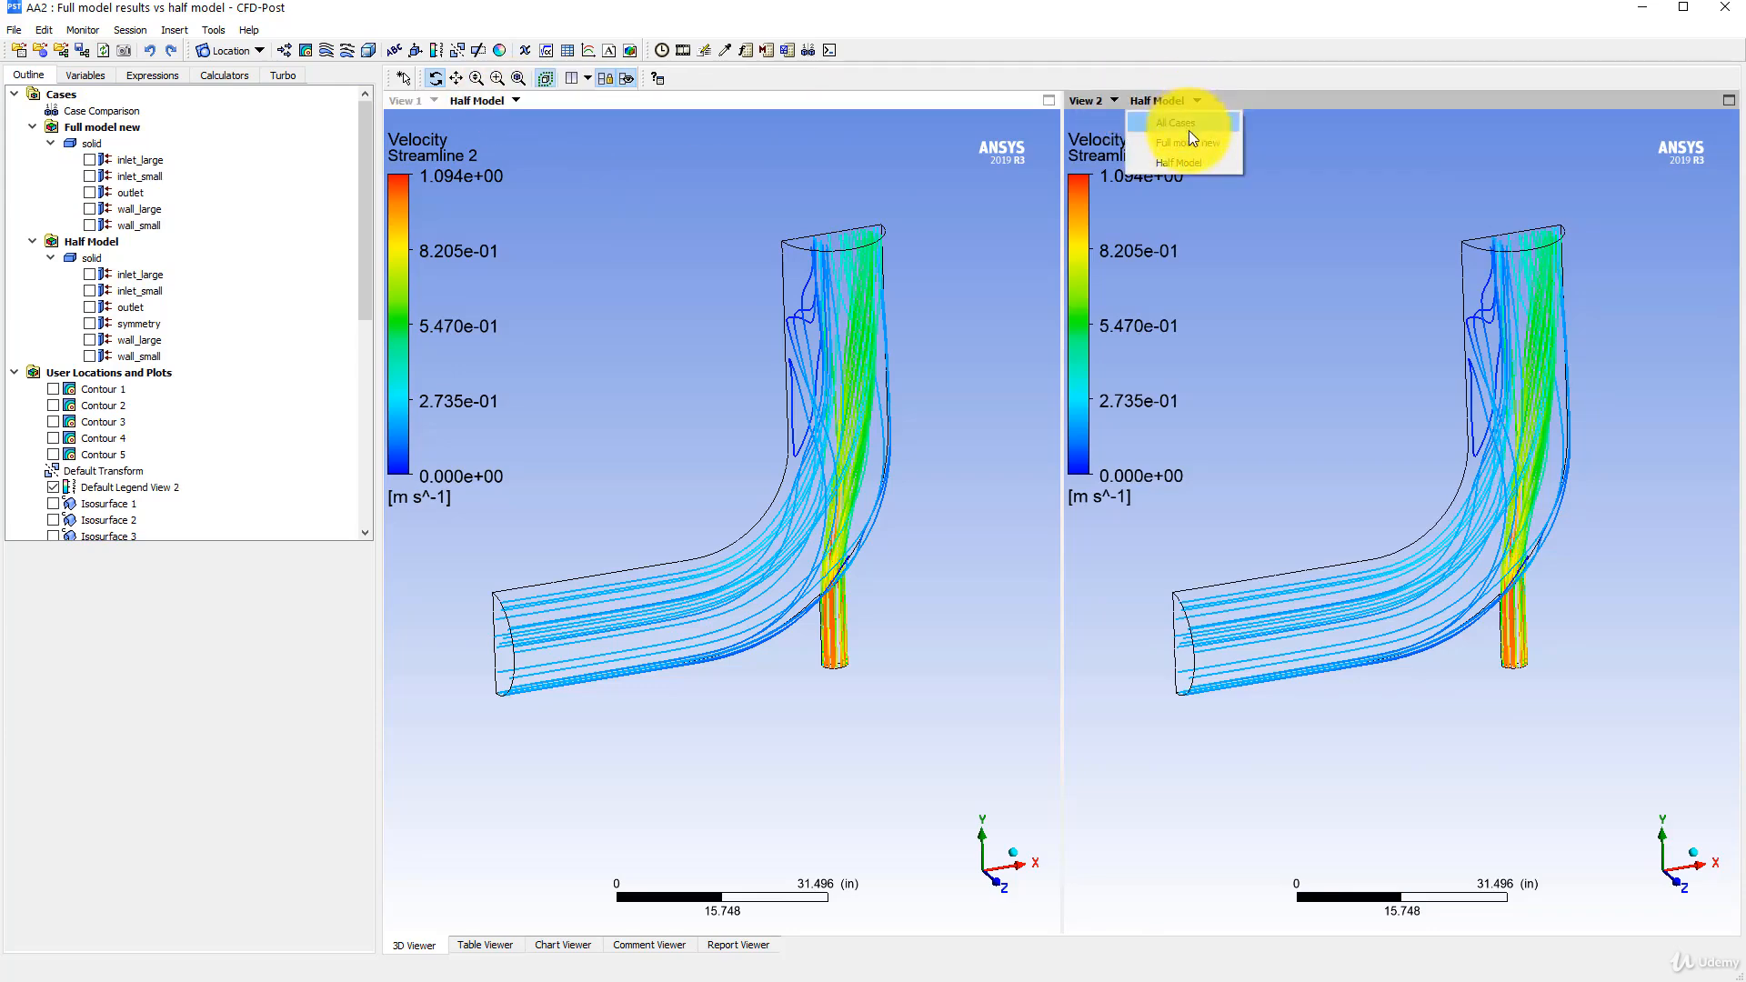
click(1182, 133)
- Compare the velocity streamlines of the half and full elbows from the inlet side, and orbit the half model independently
mouse_move(800, 408)
mouse_down()
mouse_move(767, 448)
mouse_move(683, 409)
mouse_move(799, 394)
mouse_move(826, 412)
mouse_move(757, 402)
mouse_move(807, 374)
mouse_move(837, 401)
mouse_move(788, 397)
mouse_up()
scroll(678, 354, down, 3)
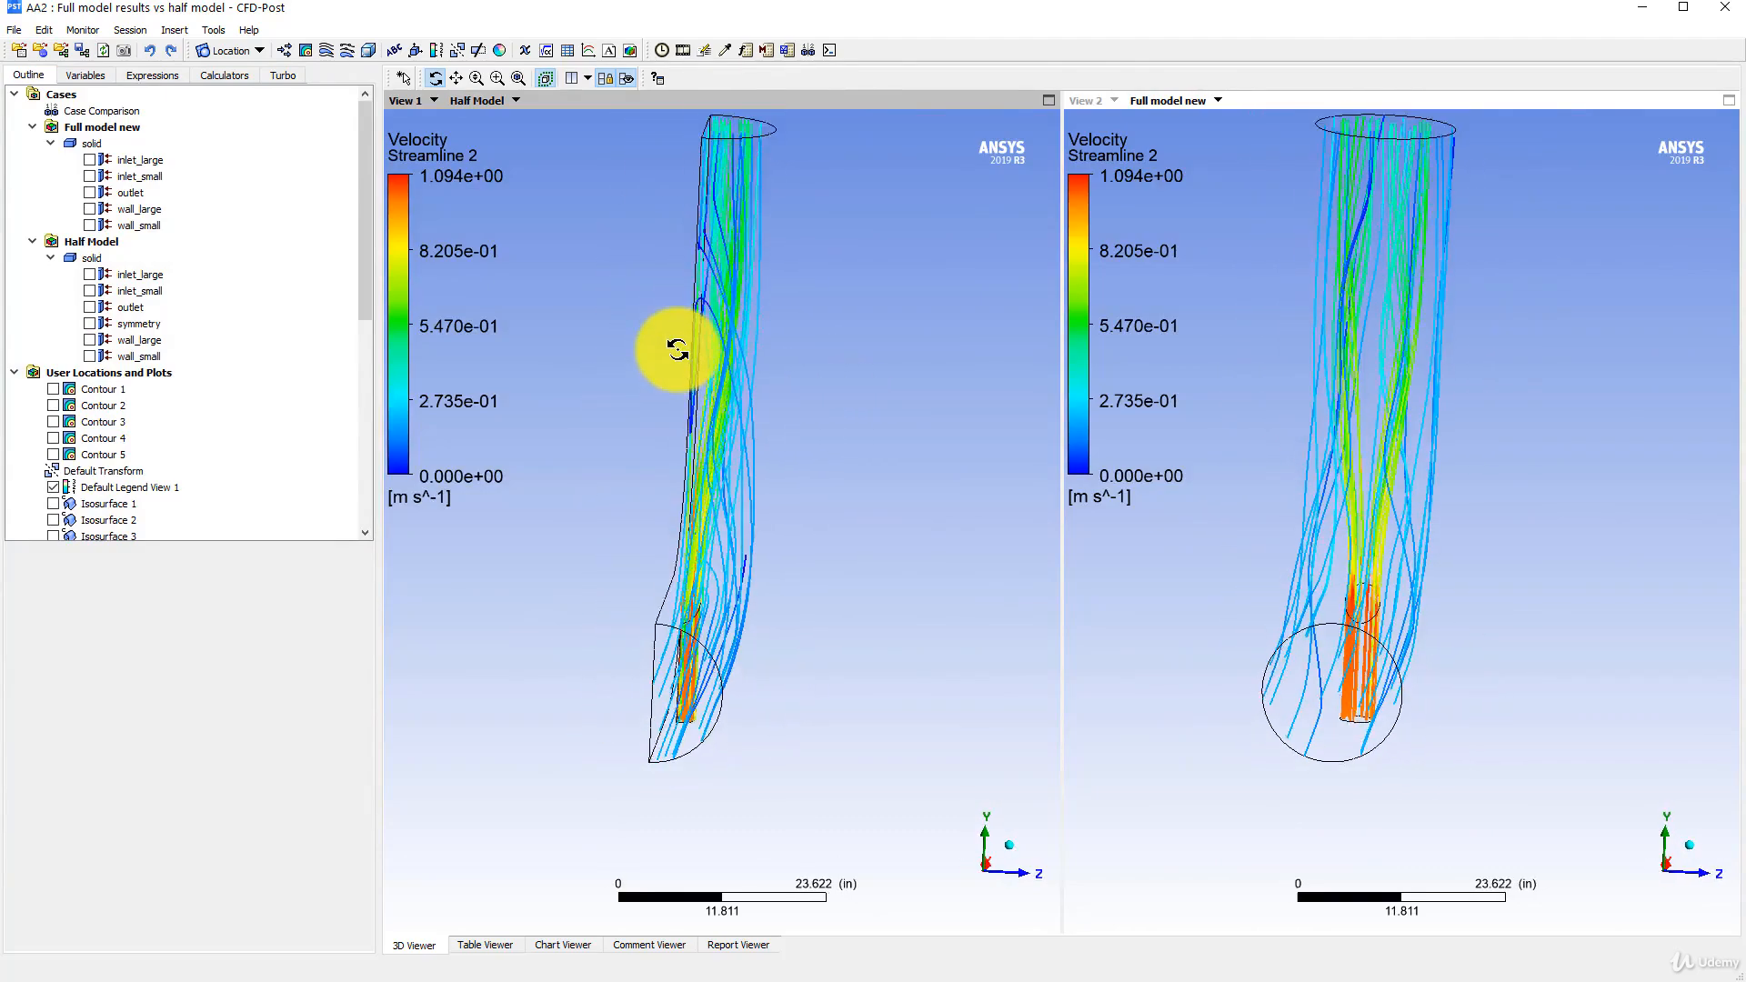
drag(744, 170, 689, 364)
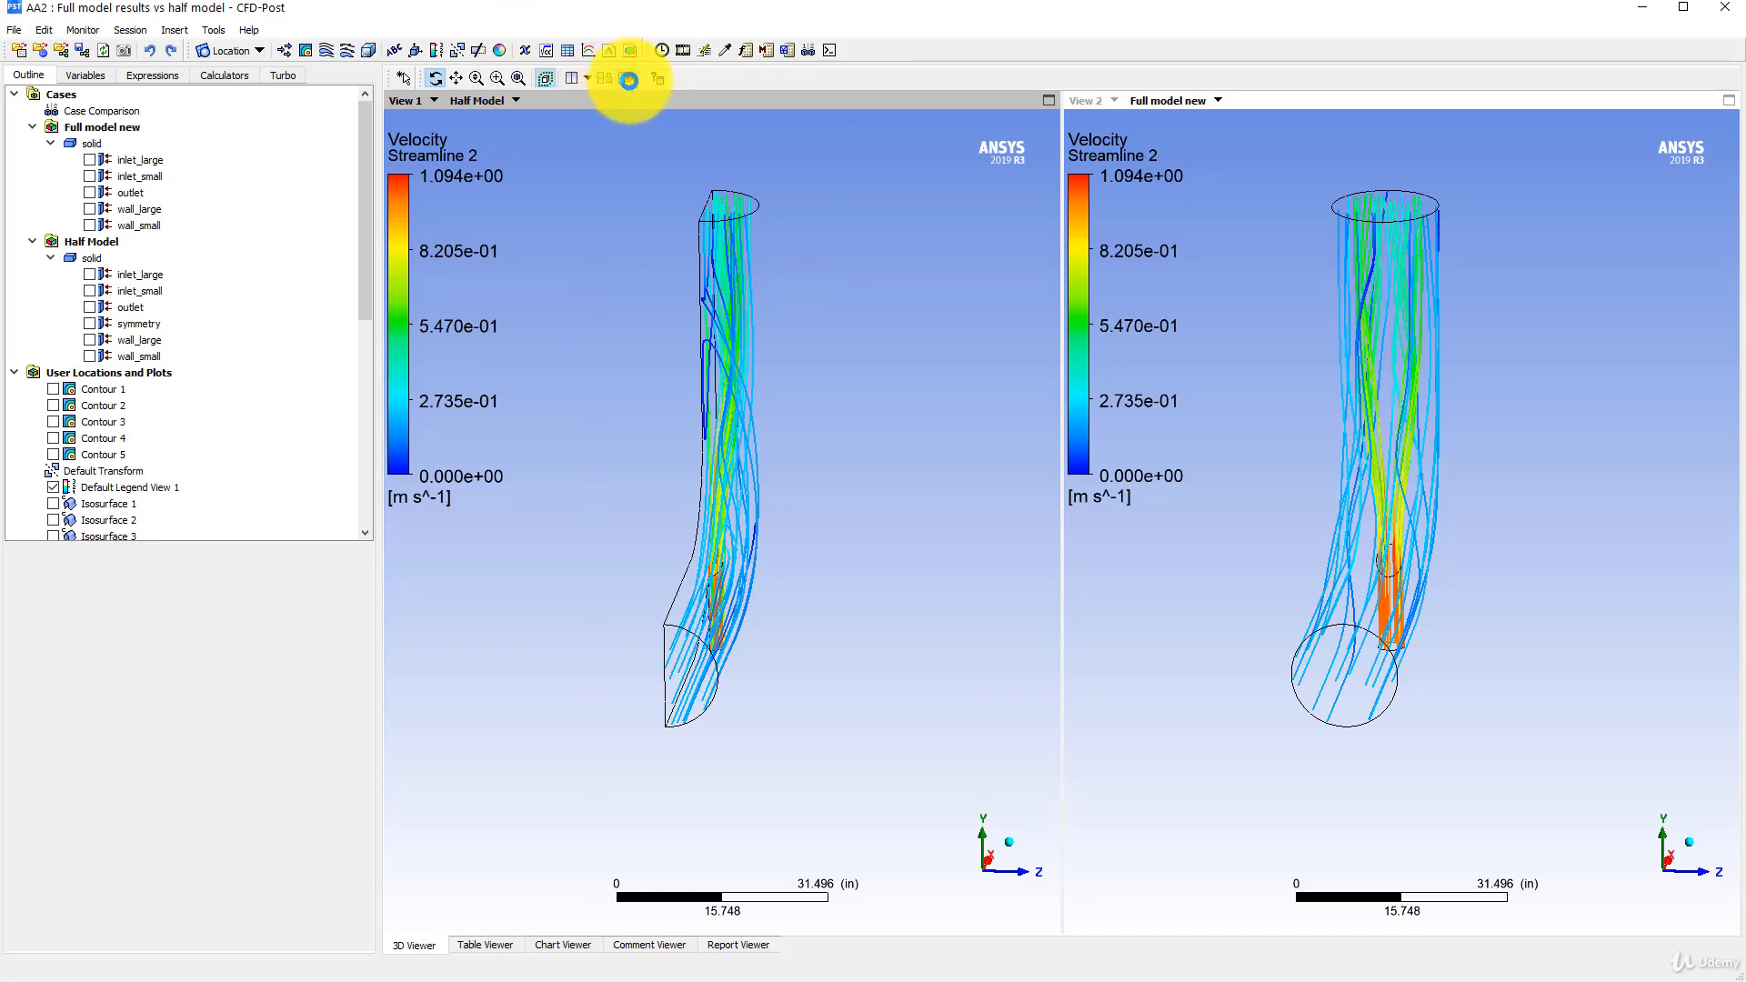
drag(792, 351, 658, 358)
drag(753, 353, 710, 355)
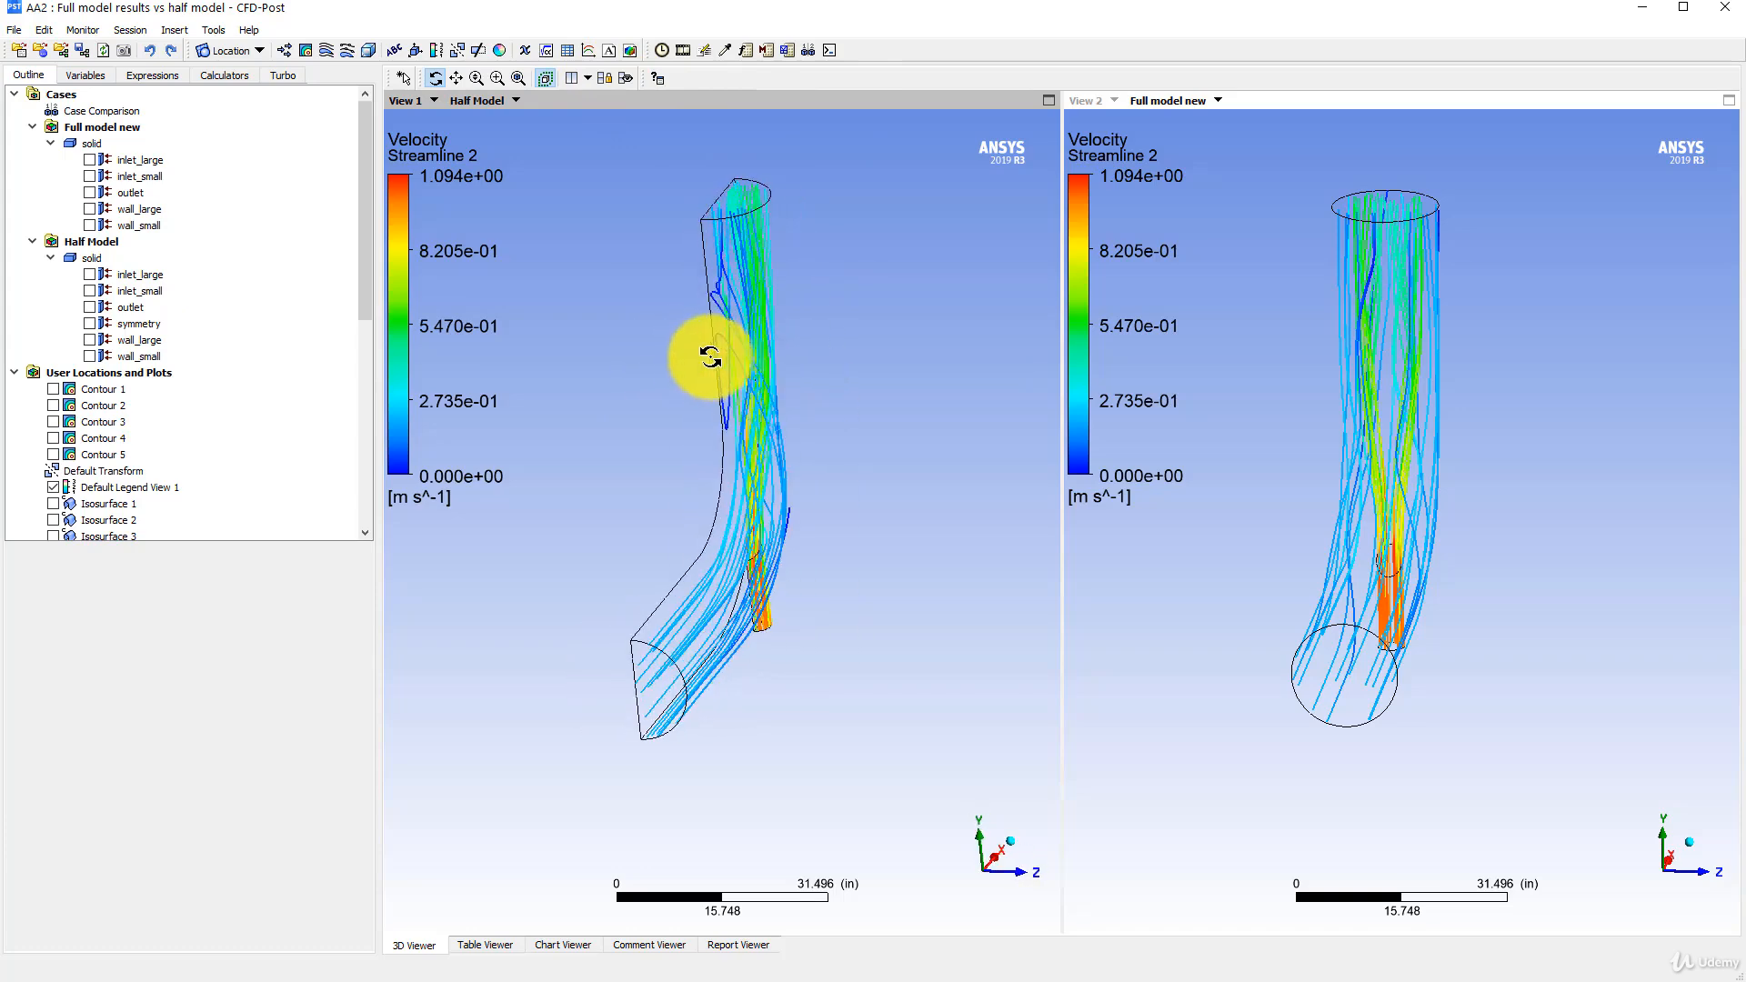
- Insert an instance transform and turn off taking its instancing info from the domain
click(175, 30)
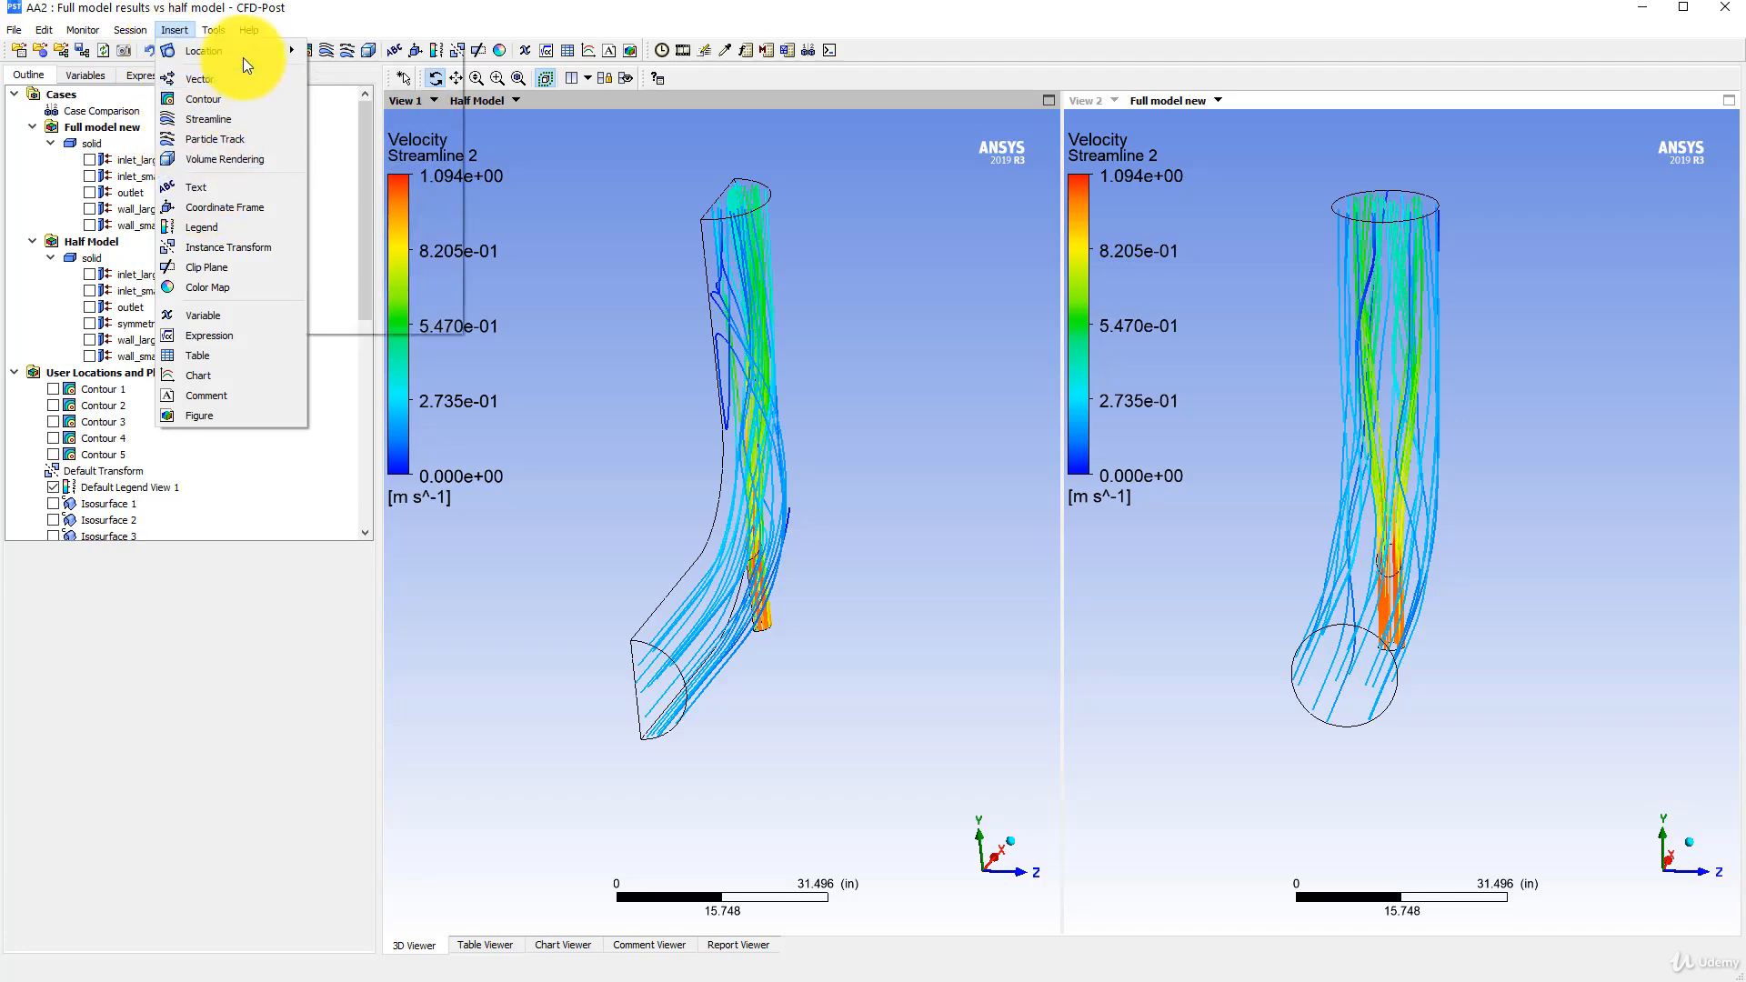
click(226, 248)
click(271, 328)
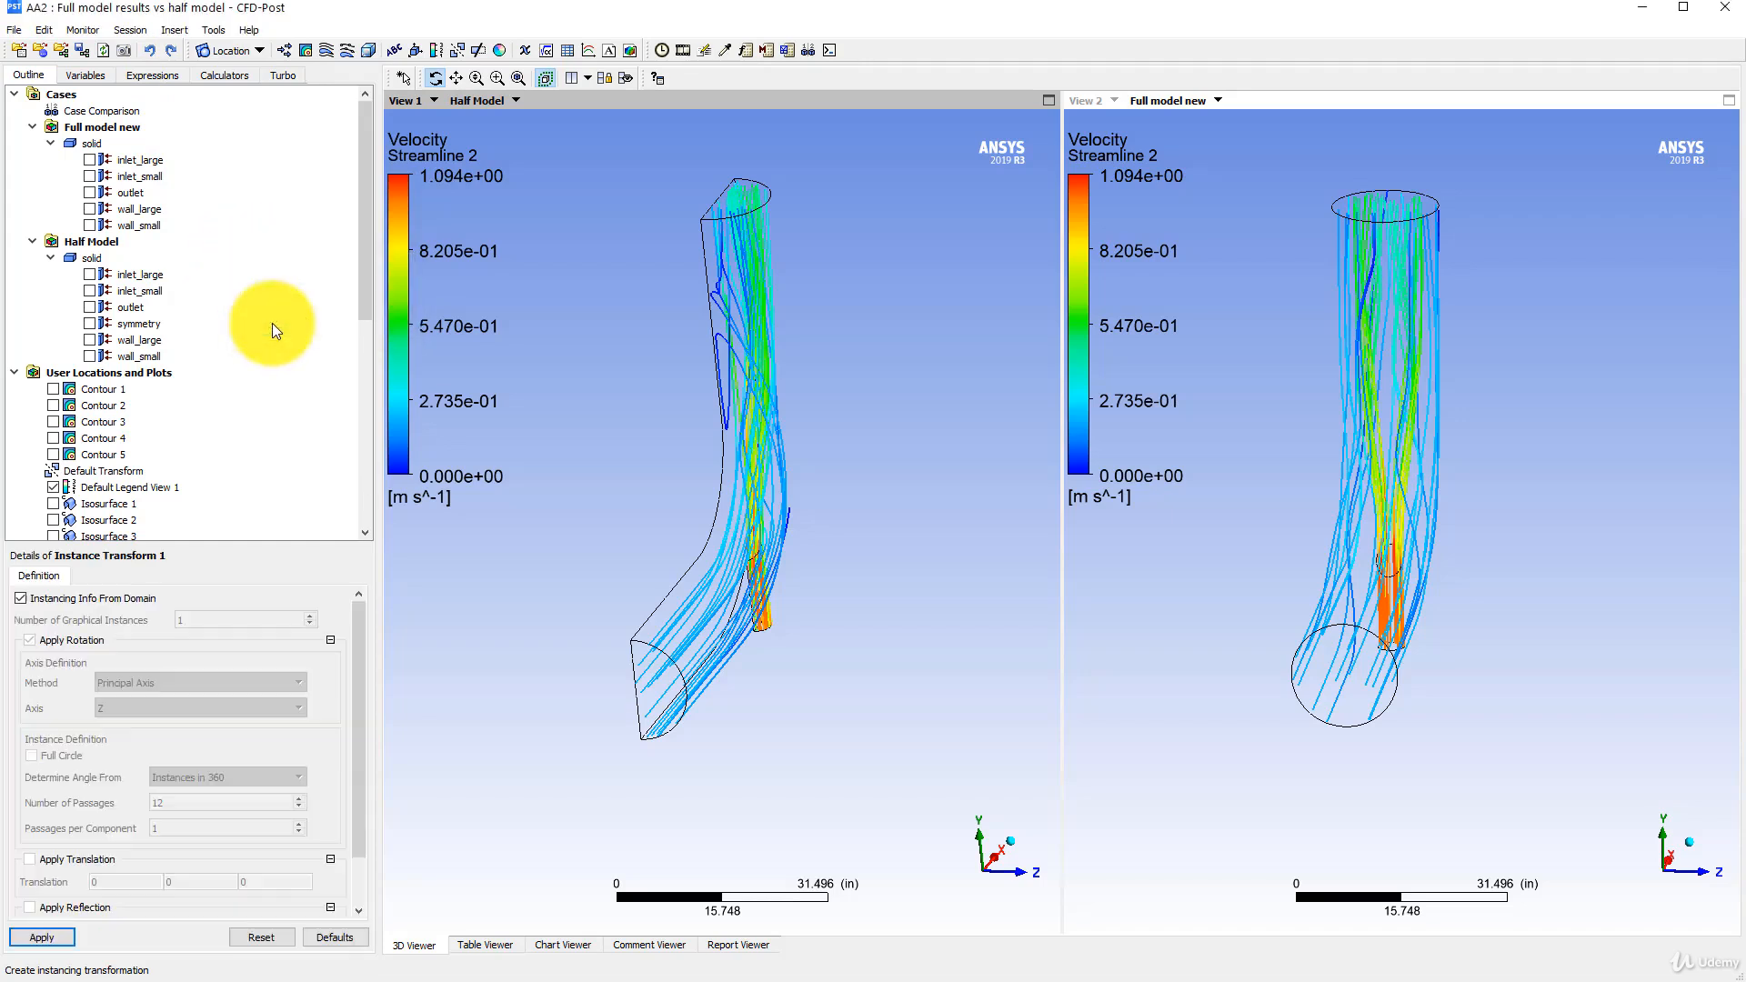
click(103, 598)
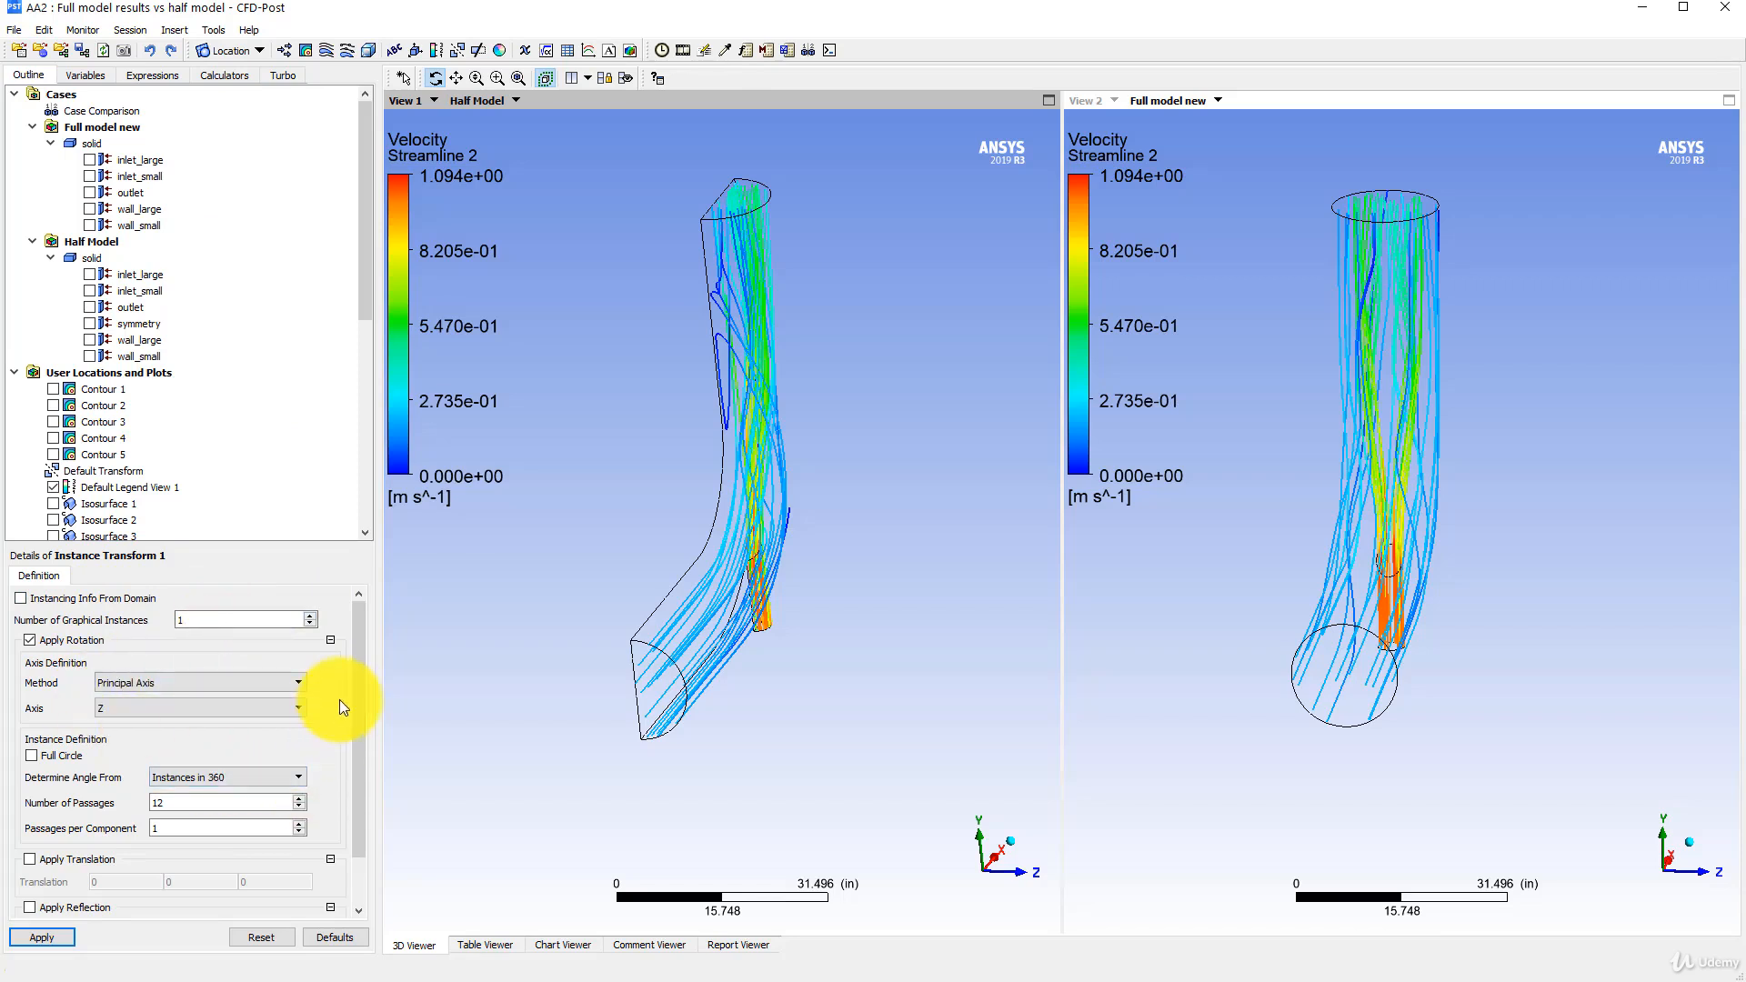
- Give the instance transform a reflection using the XY Plane method at Z = 0.0 in
drag(357, 696, 356, 770)
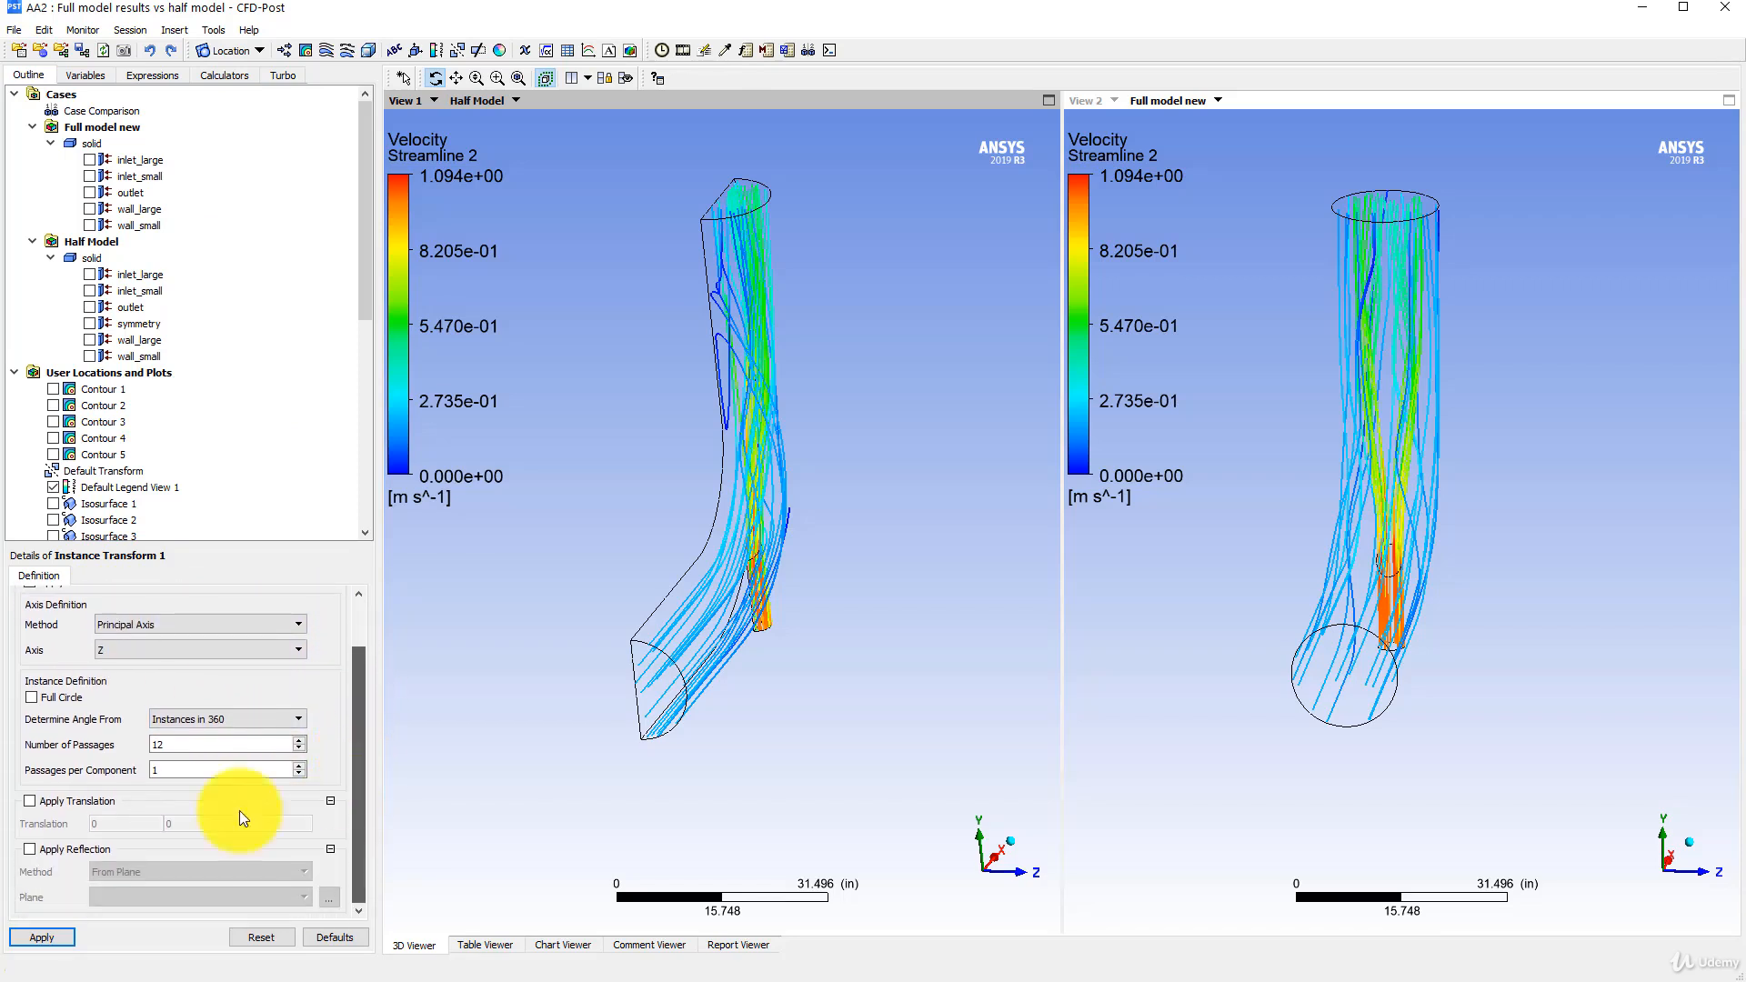
click(81, 849)
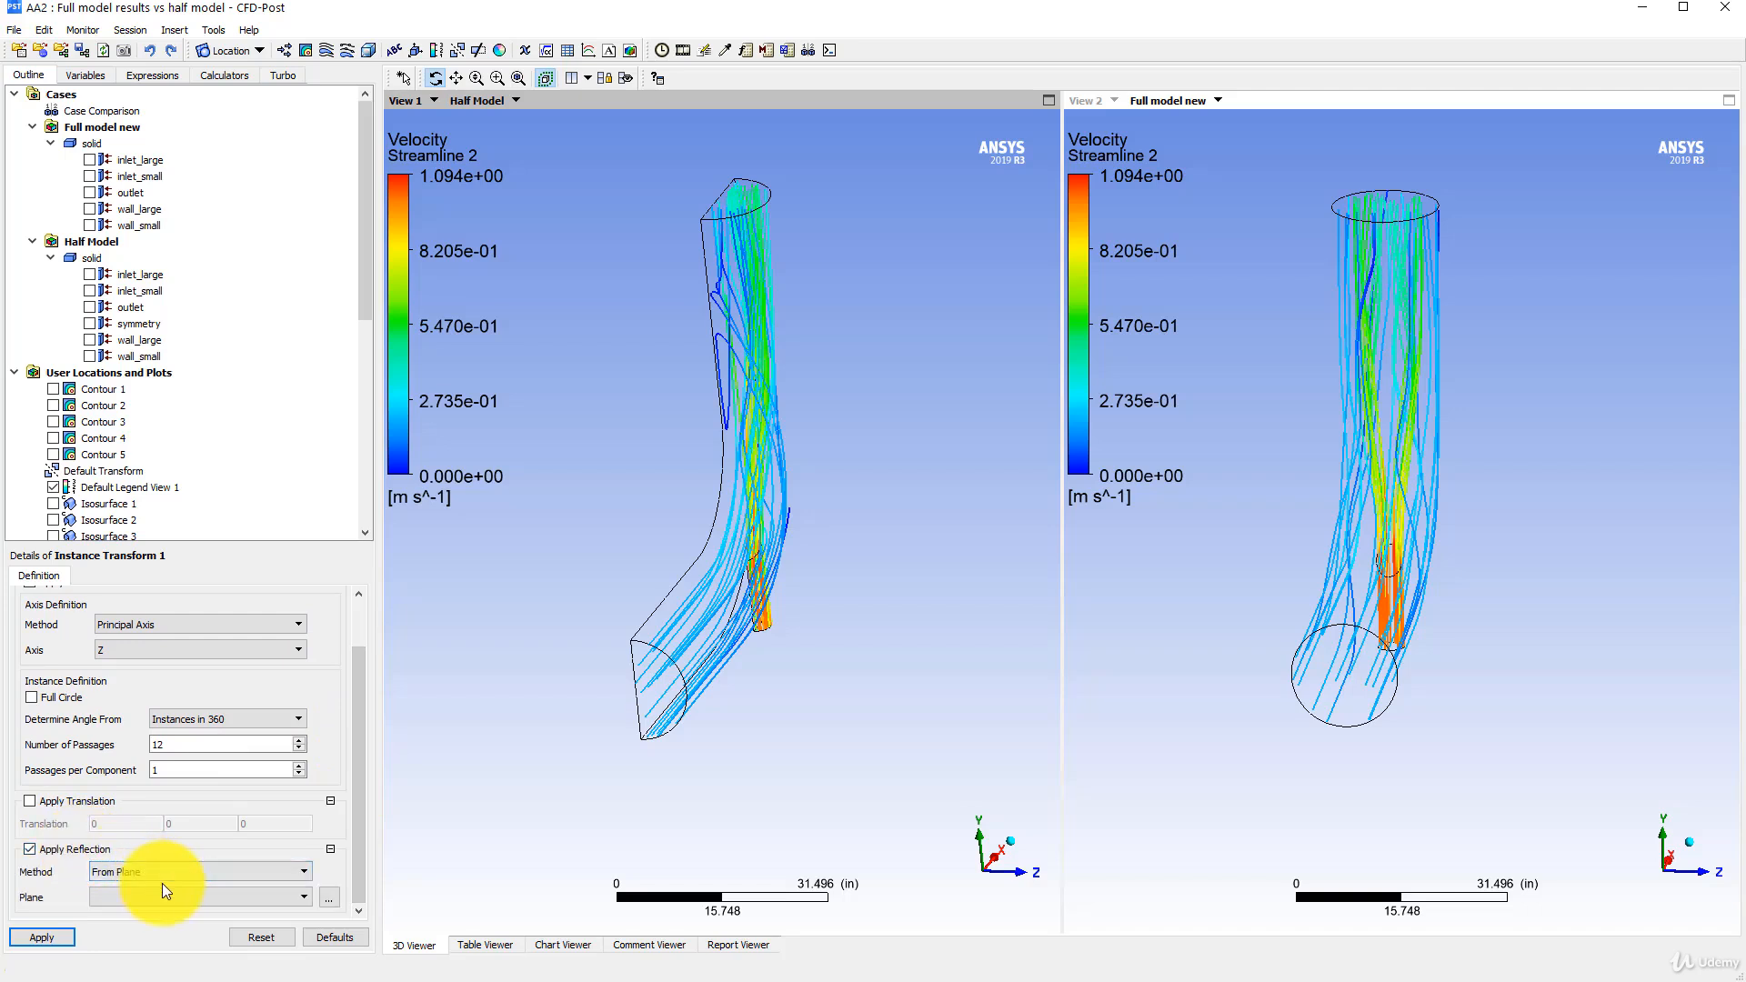
click(172, 868)
drag(625, 587, 727, 645)
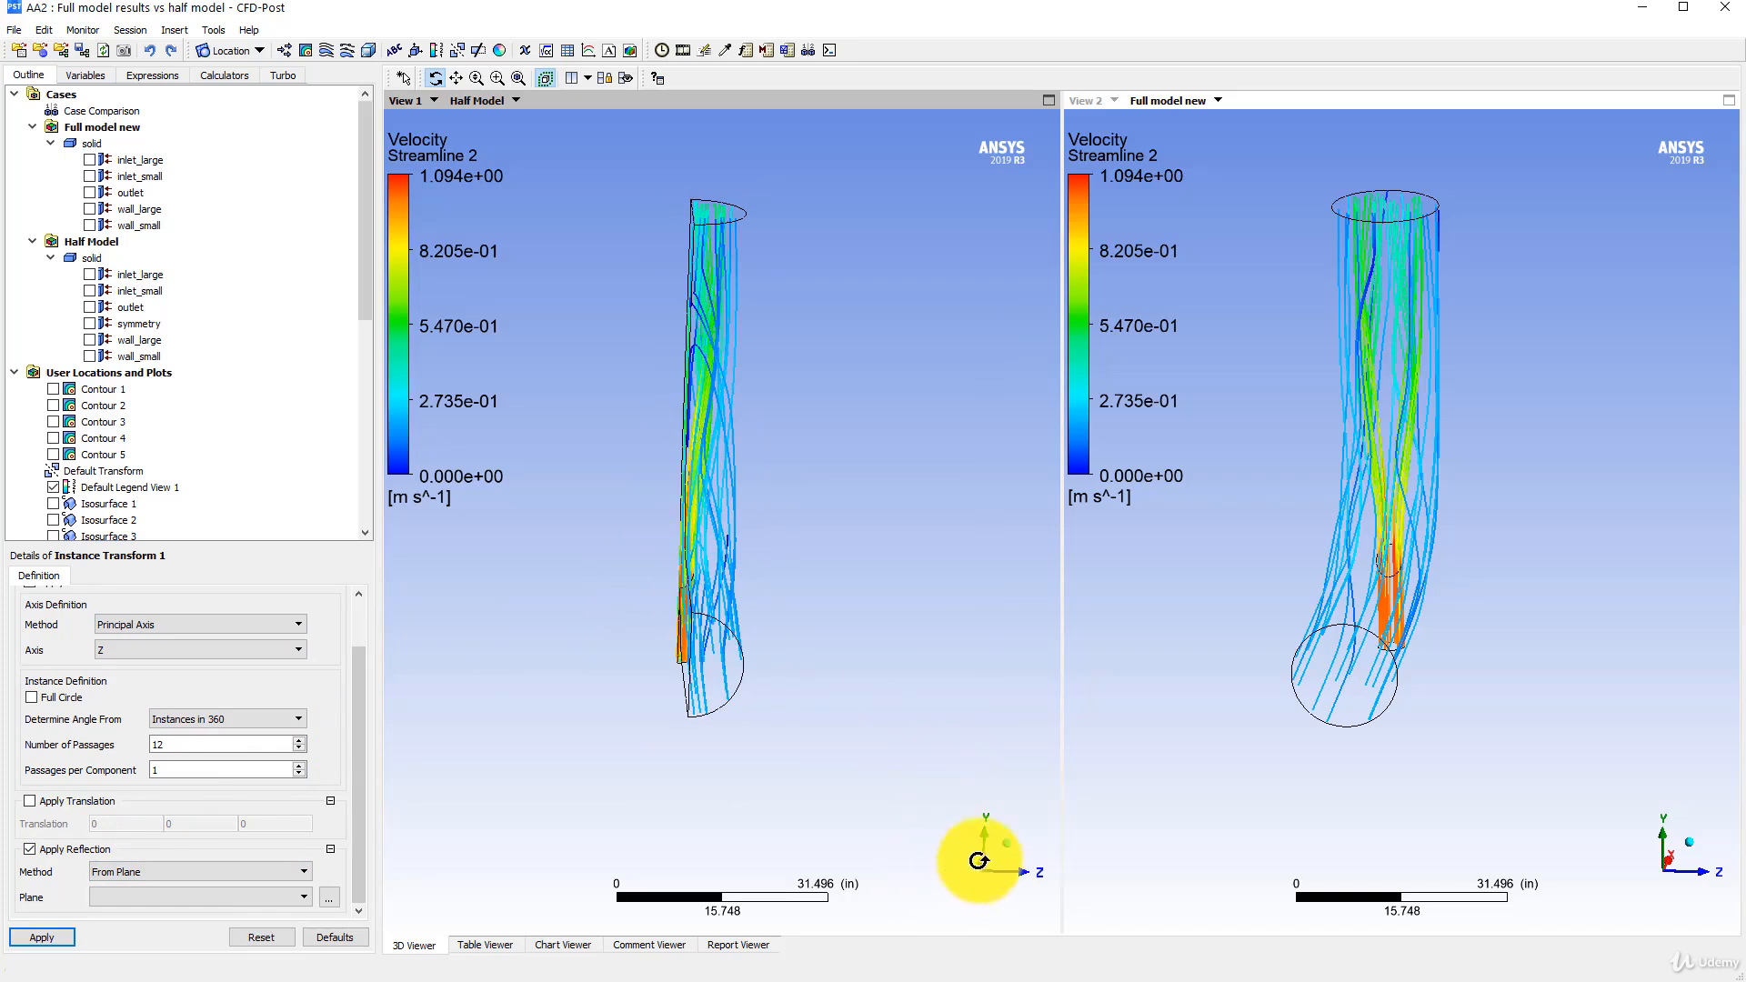
click(140, 871)
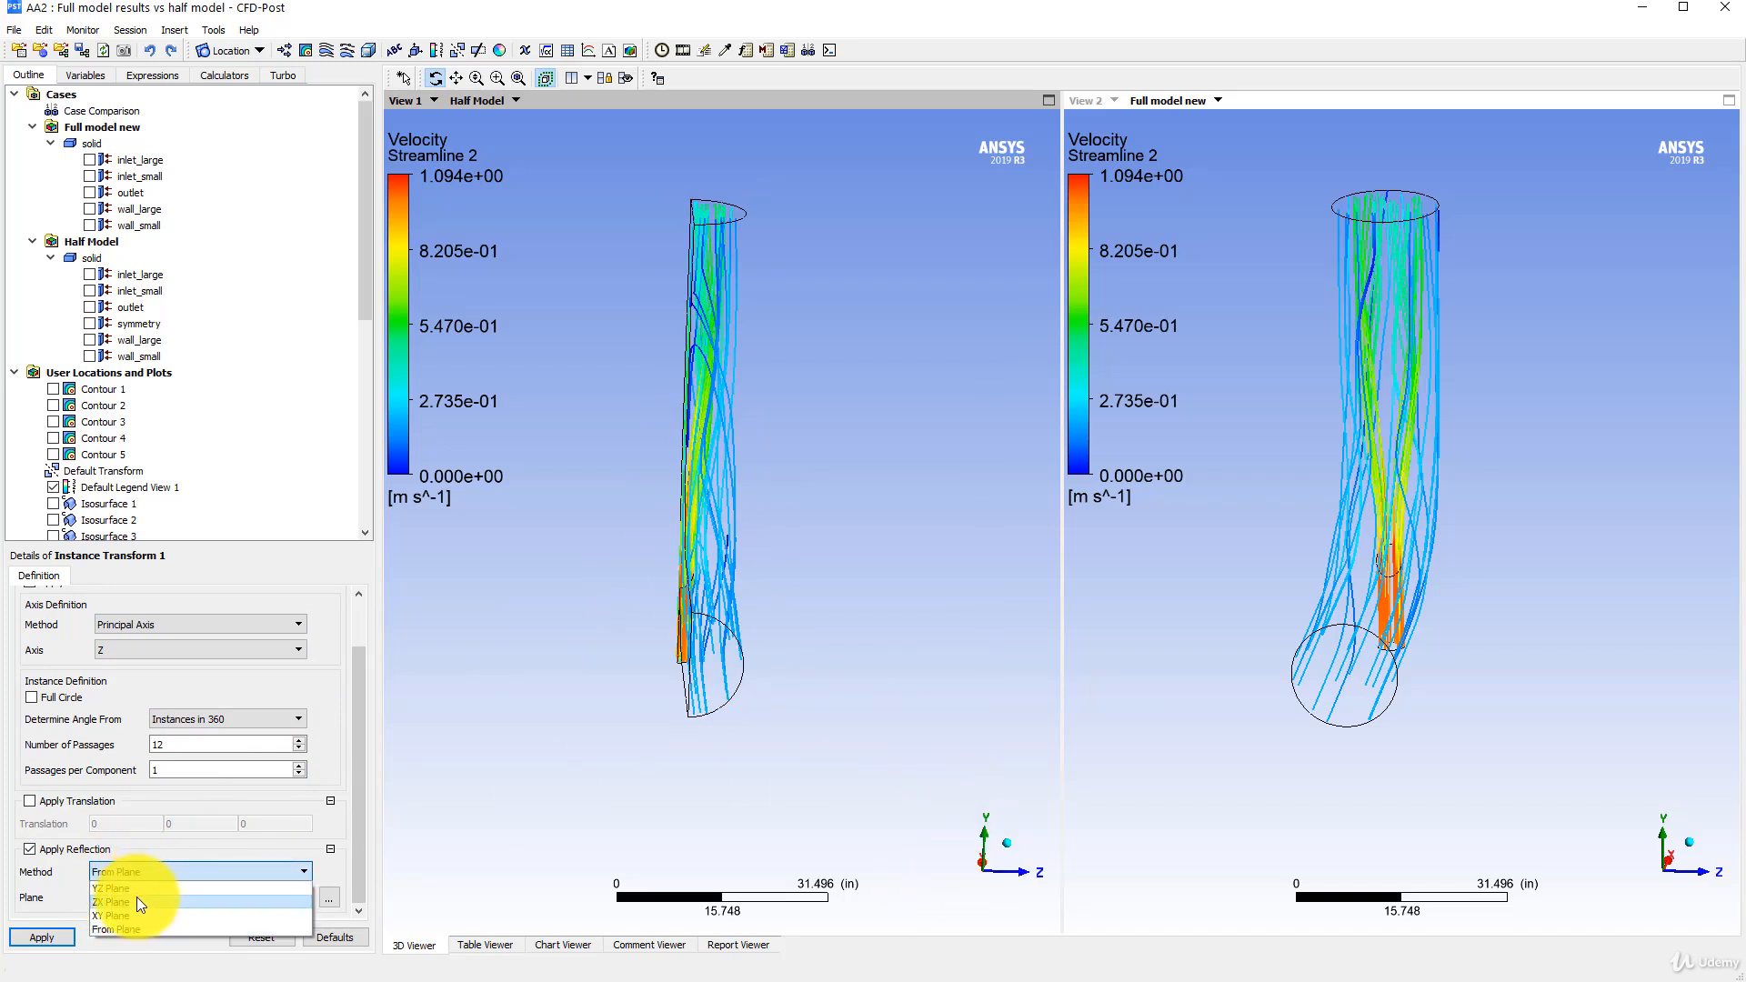
click(129, 913)
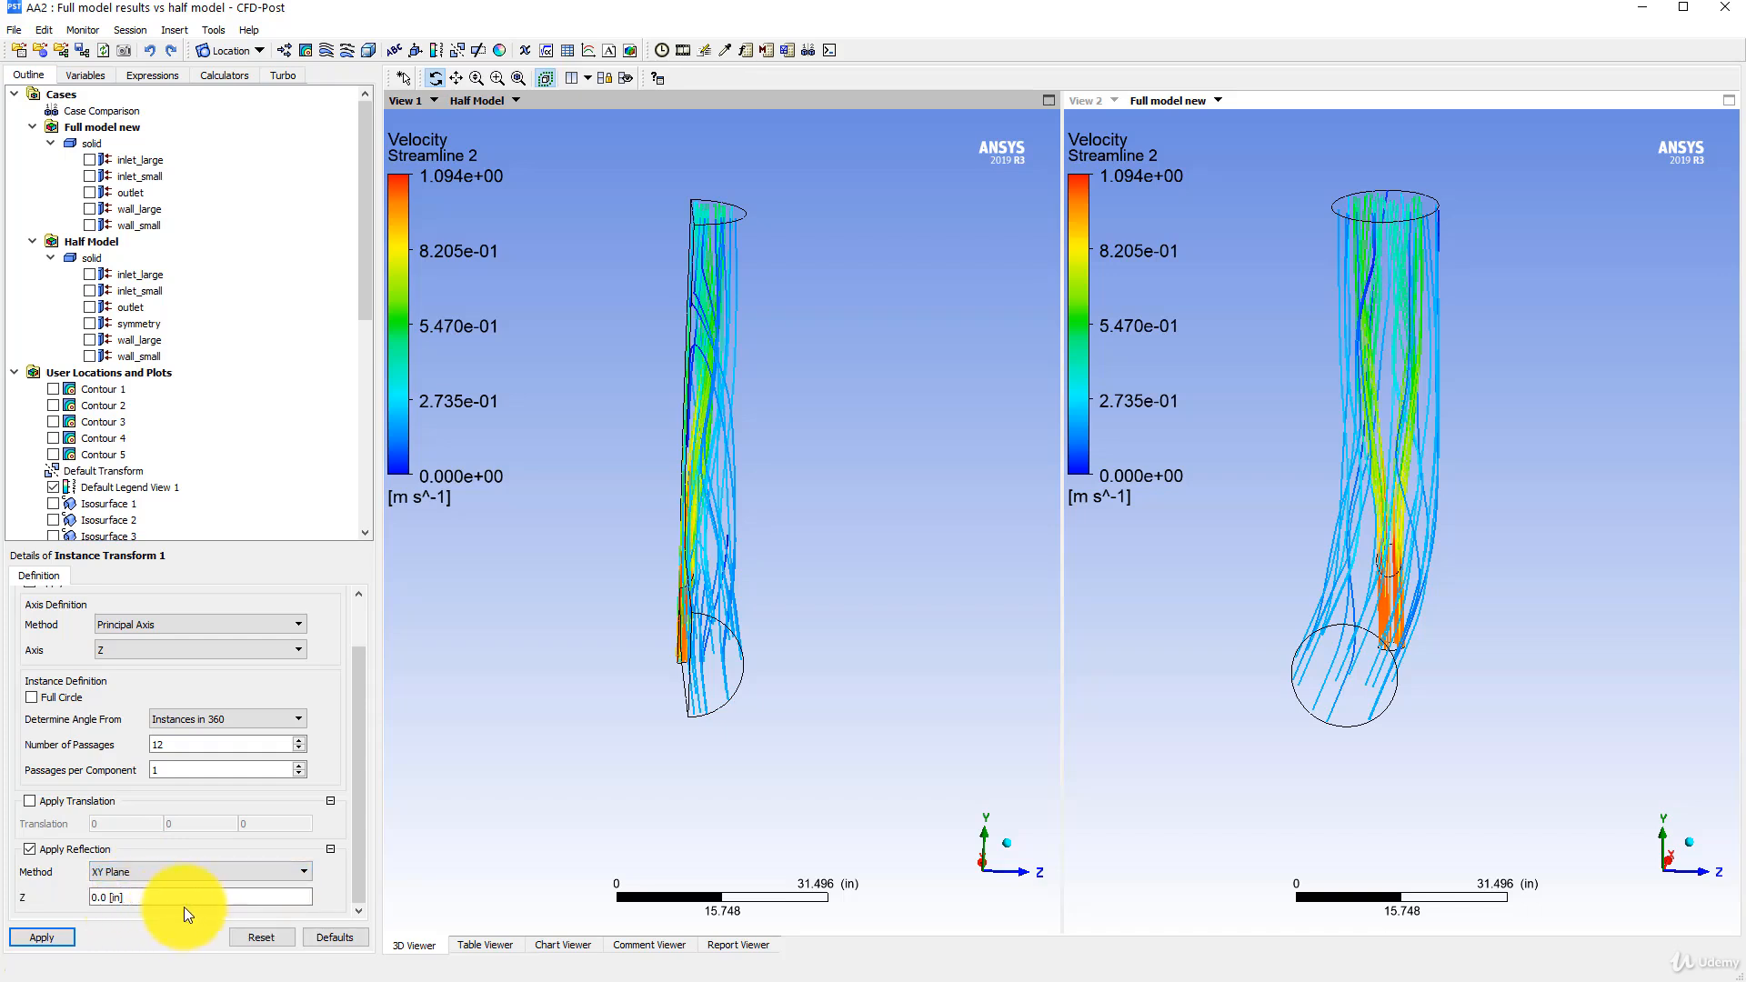
click(56, 936)
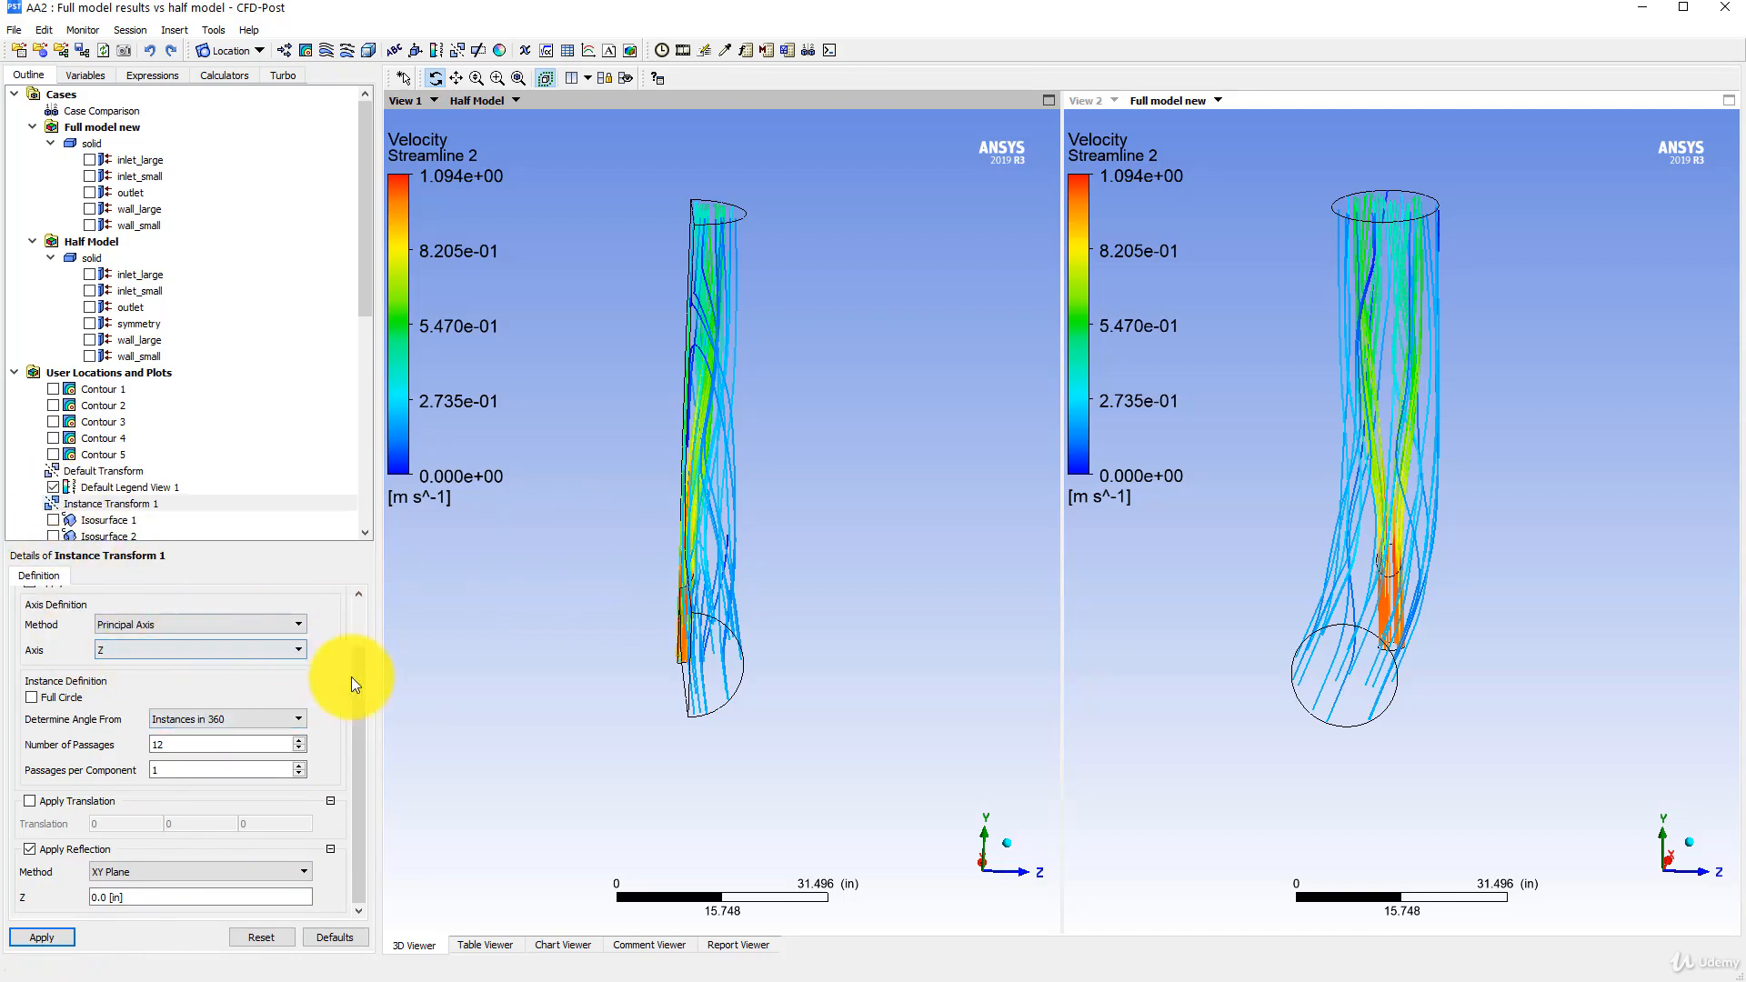
- Set the instance transform's number of graphical instances to 2 and apply it
scroll(360, 647, up, 2)
click(311, 617)
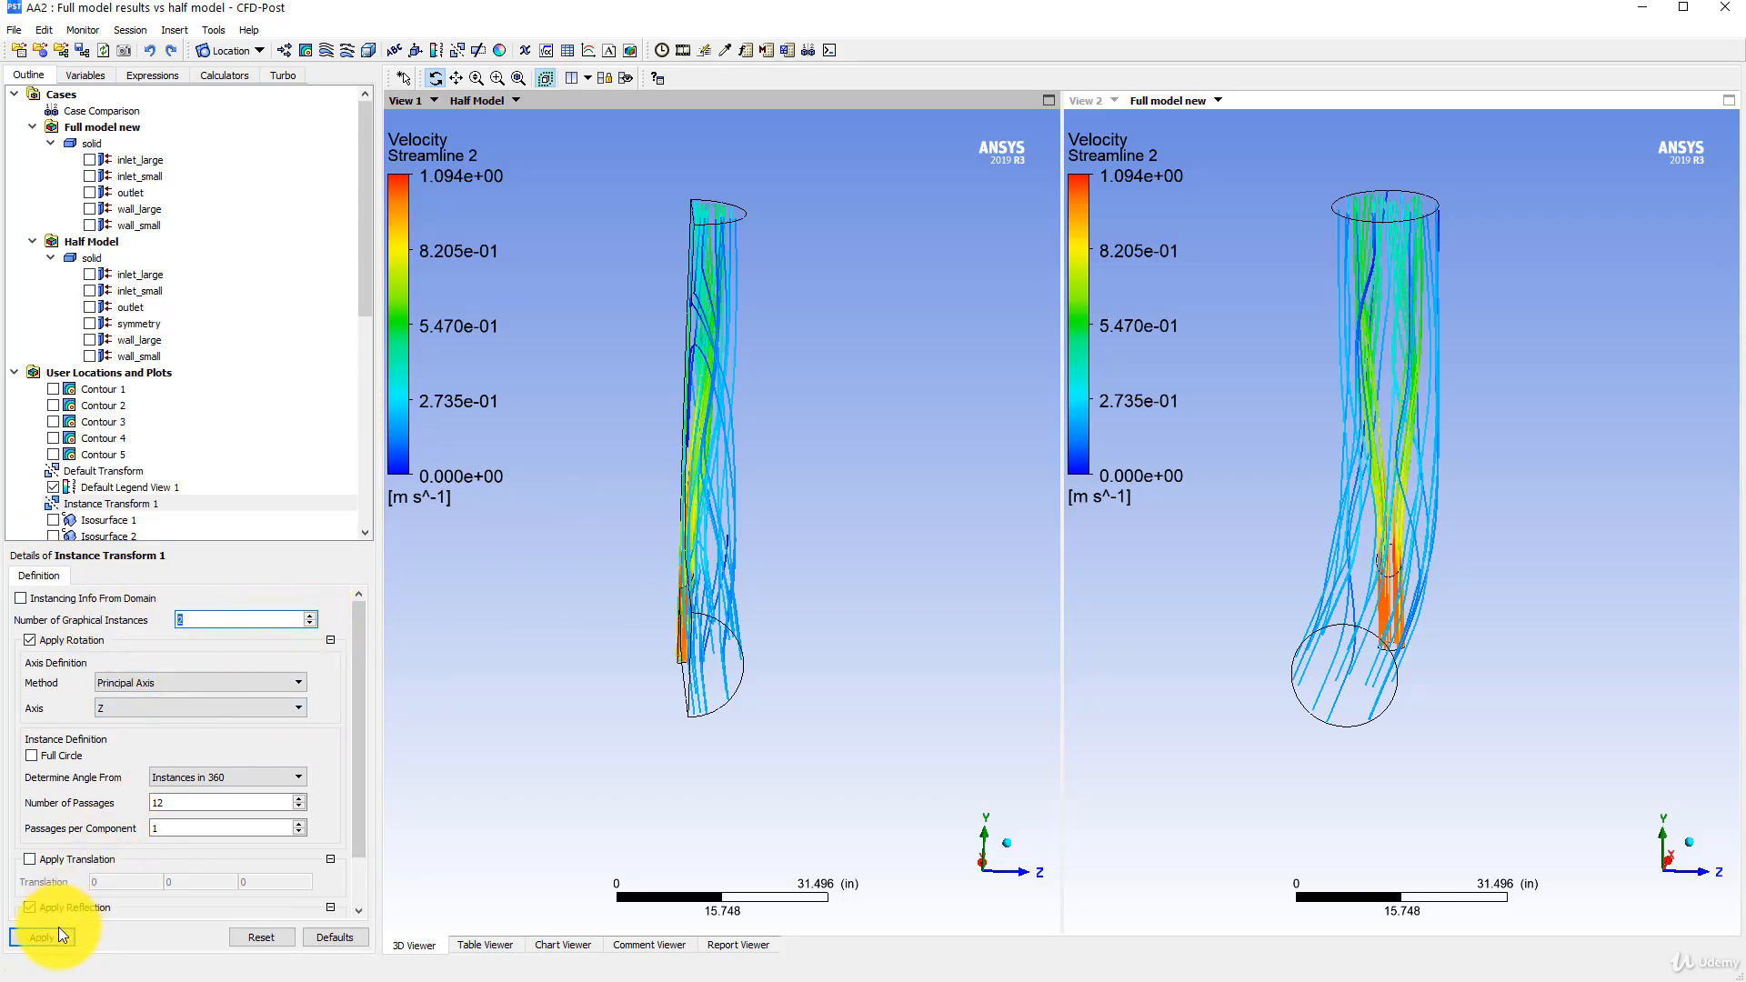
drag(694, 281, 562, 299)
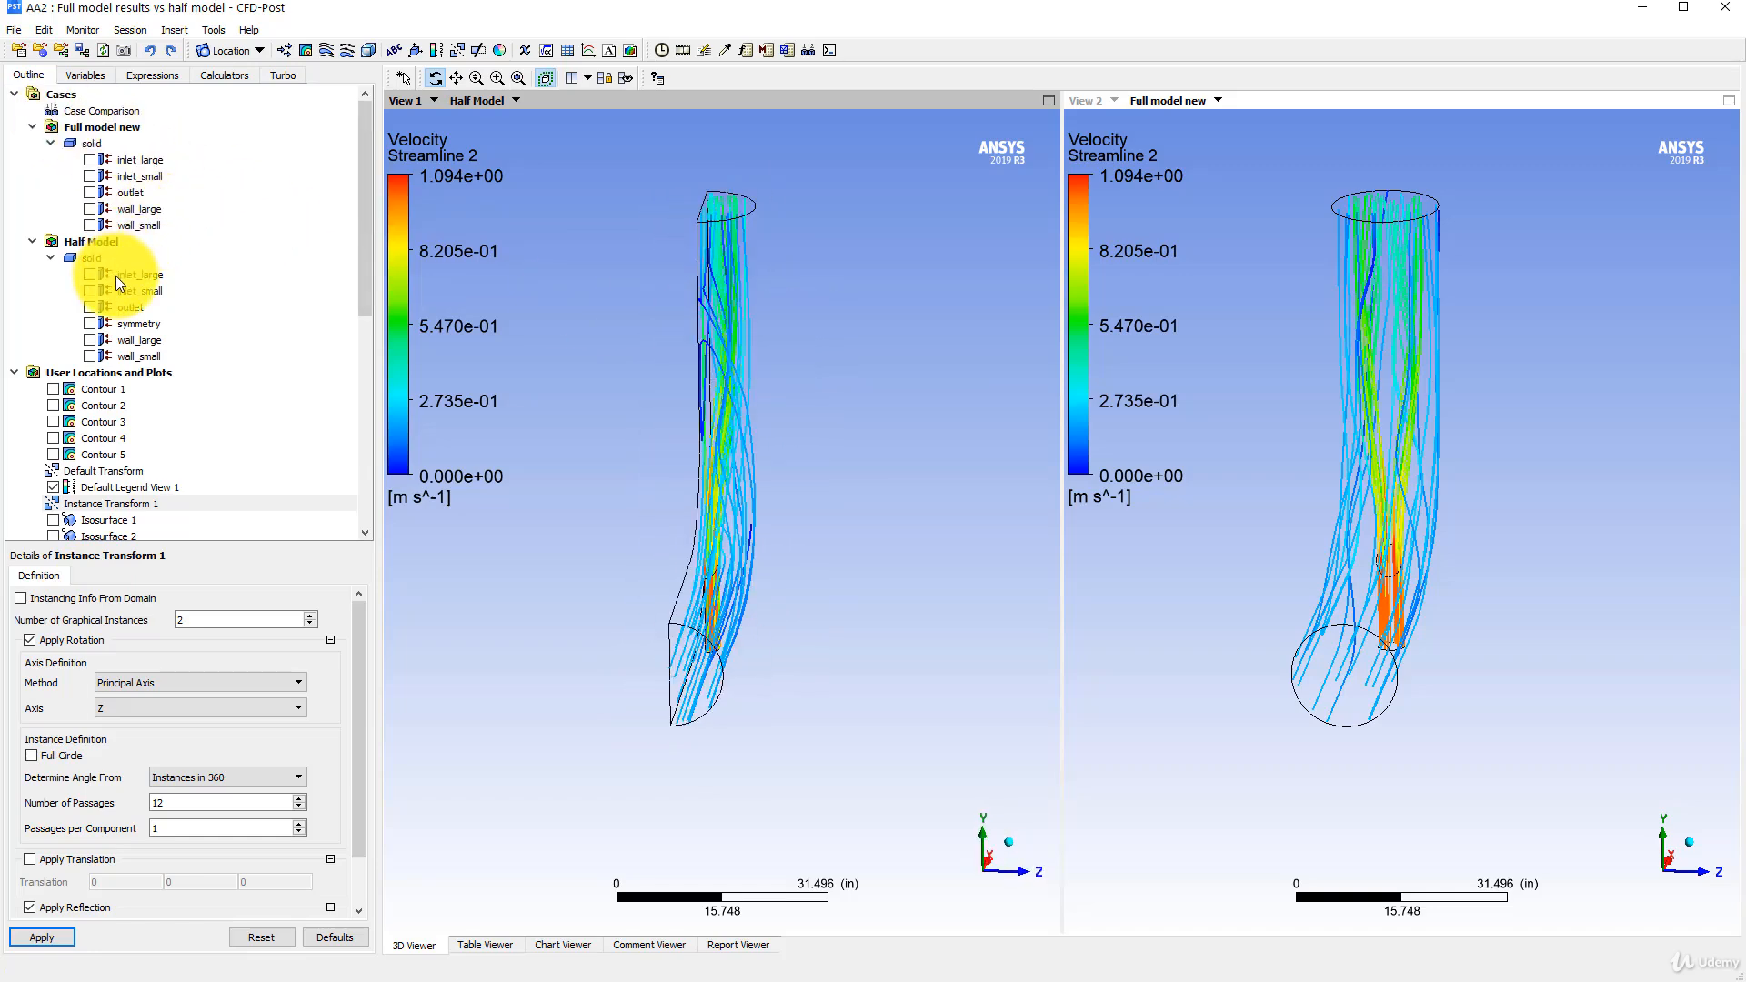
- Assign Instance Transform 1 as the instancing transform of Streamline 2 and inspect the streamlines
scroll(115, 373, down, 3)
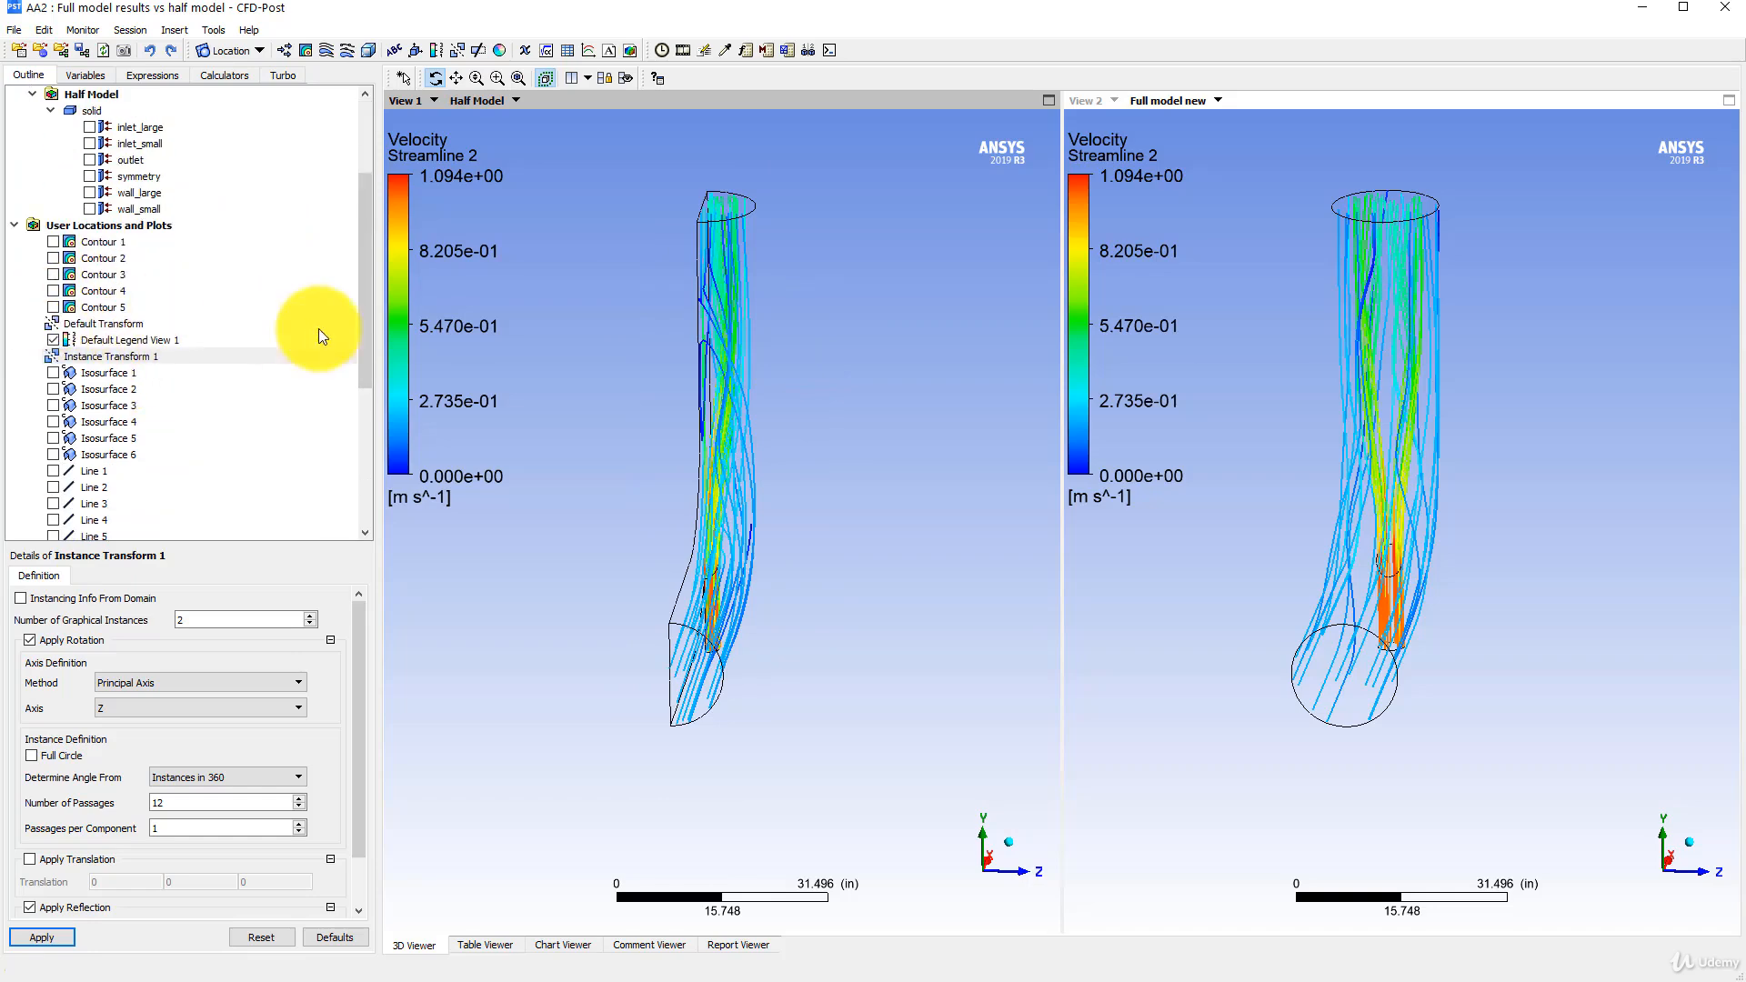
drag(635, 331, 612, 331)
scroll(128, 378, down, 1)
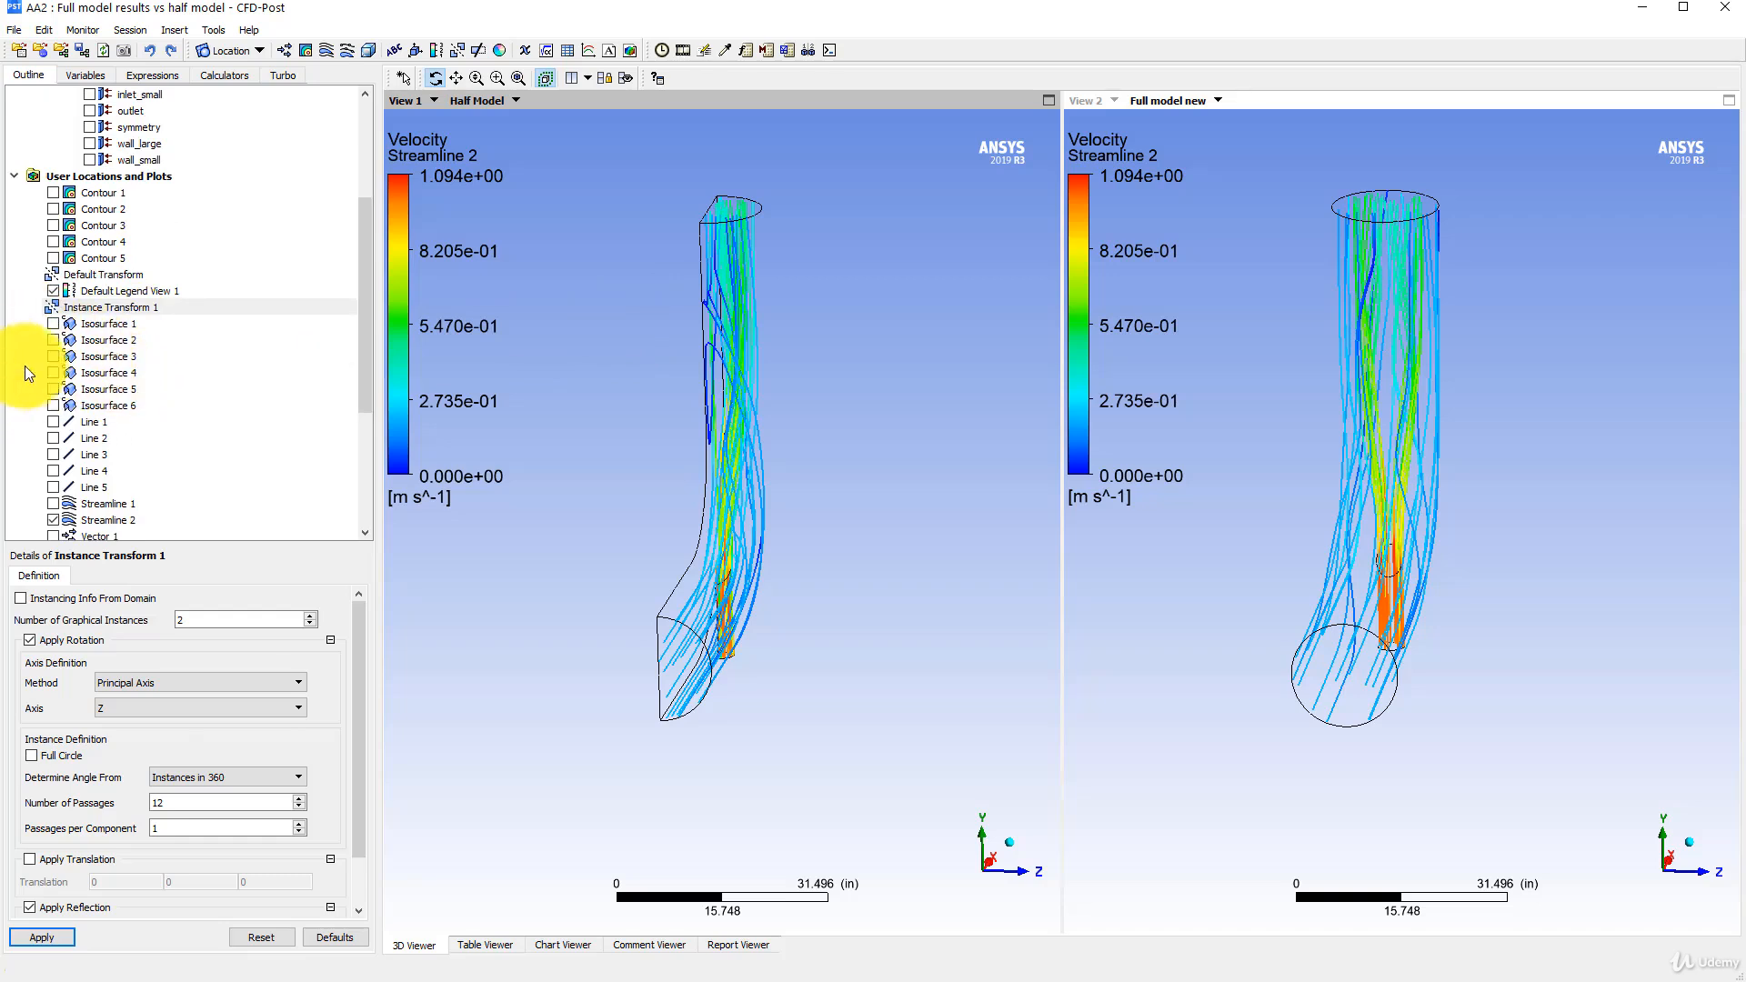
scroll(55, 487, down, 2)
click(102, 424)
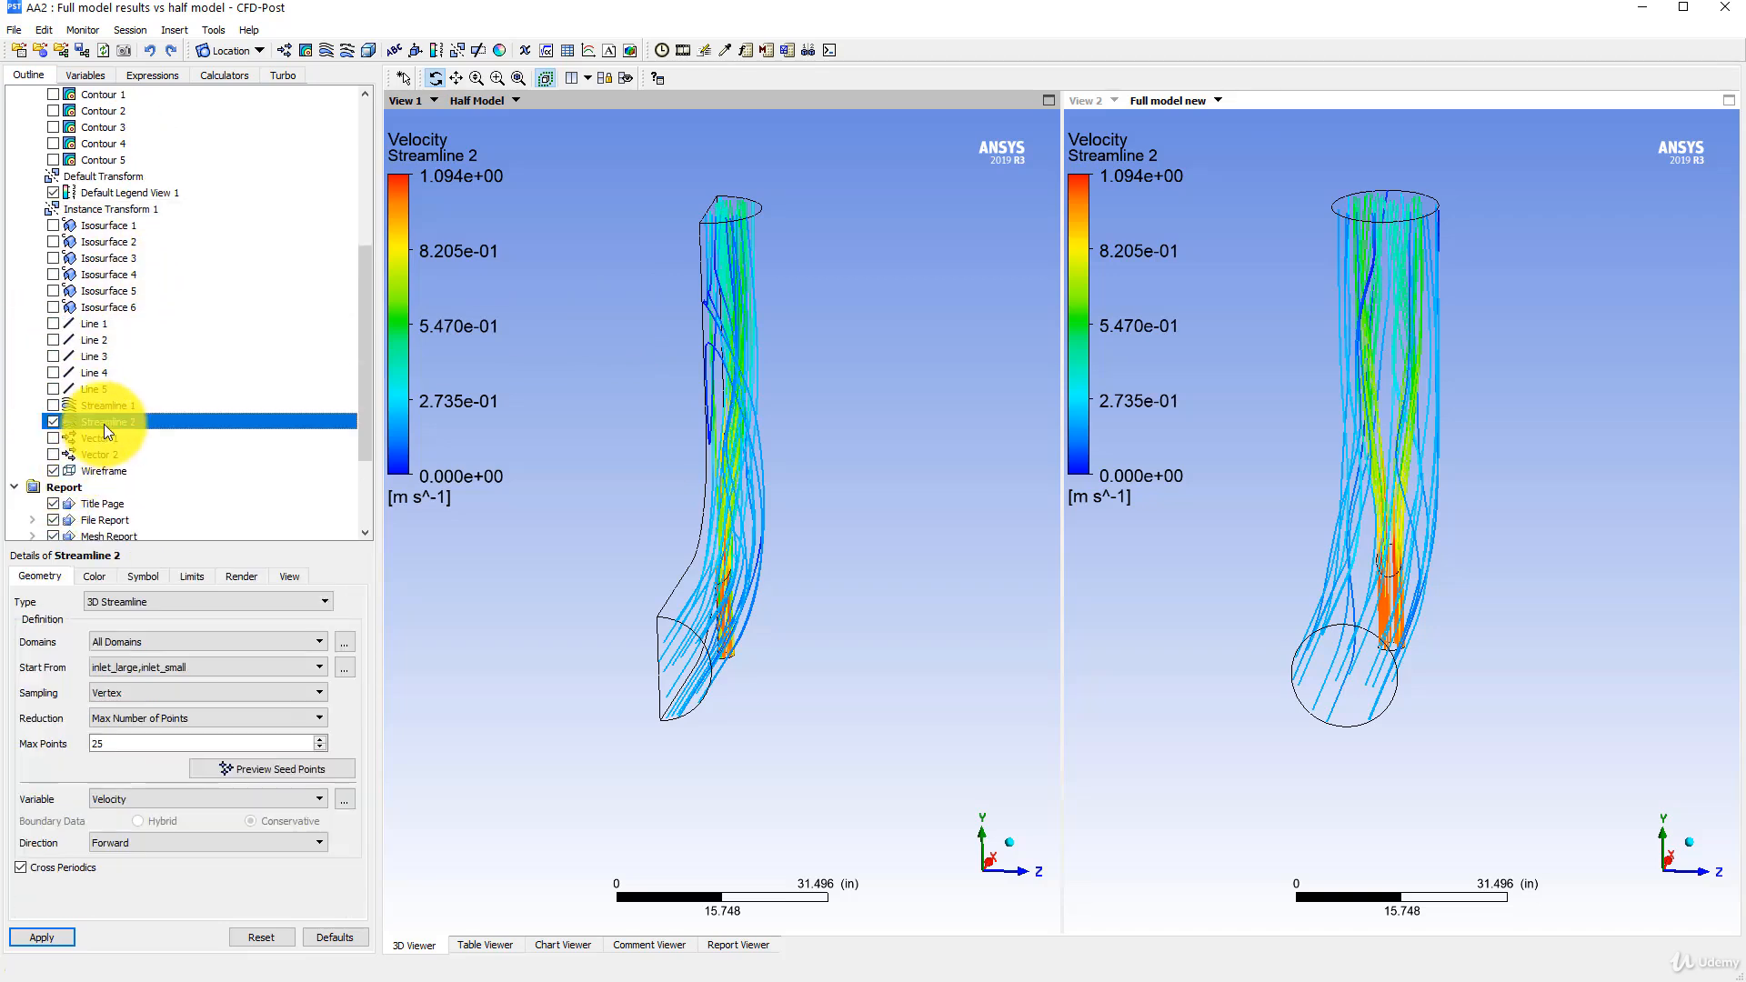
click(289, 576)
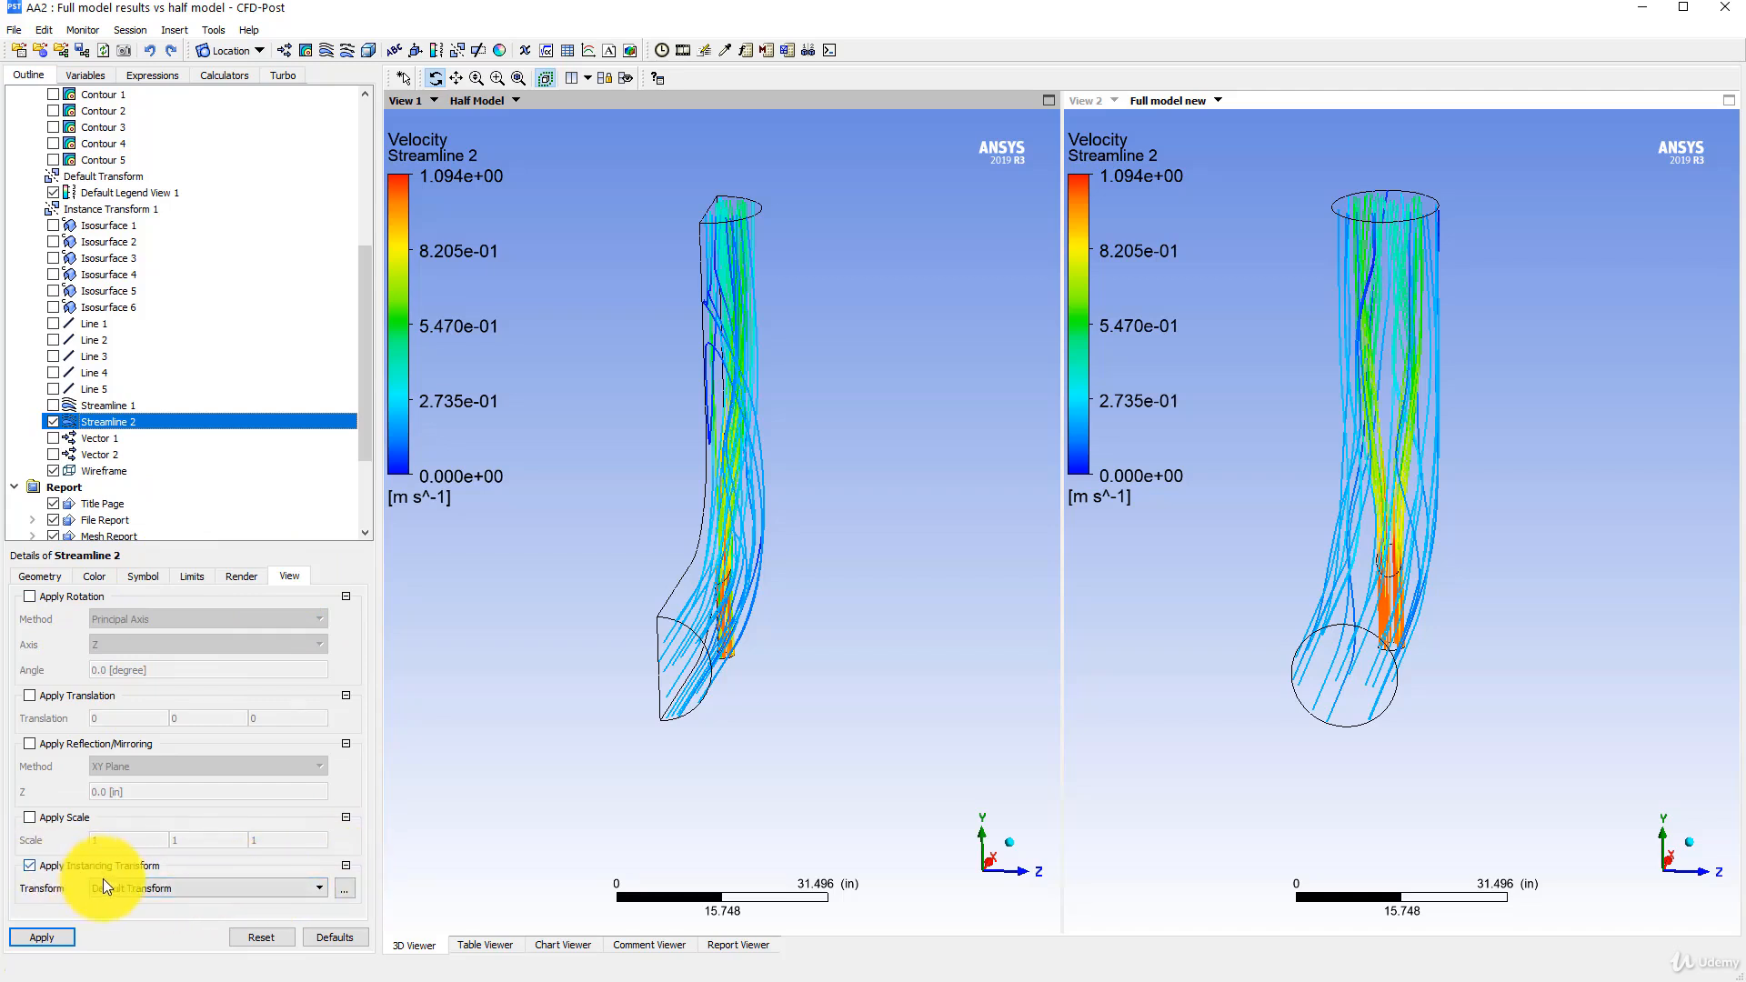
click(147, 887)
click(128, 914)
click(47, 936)
drag(718, 470, 582, 470)
- Turn off rotation in Instance Transform 1 so that only its XY-plane reflection applies
scroll(127, 466, up, 5)
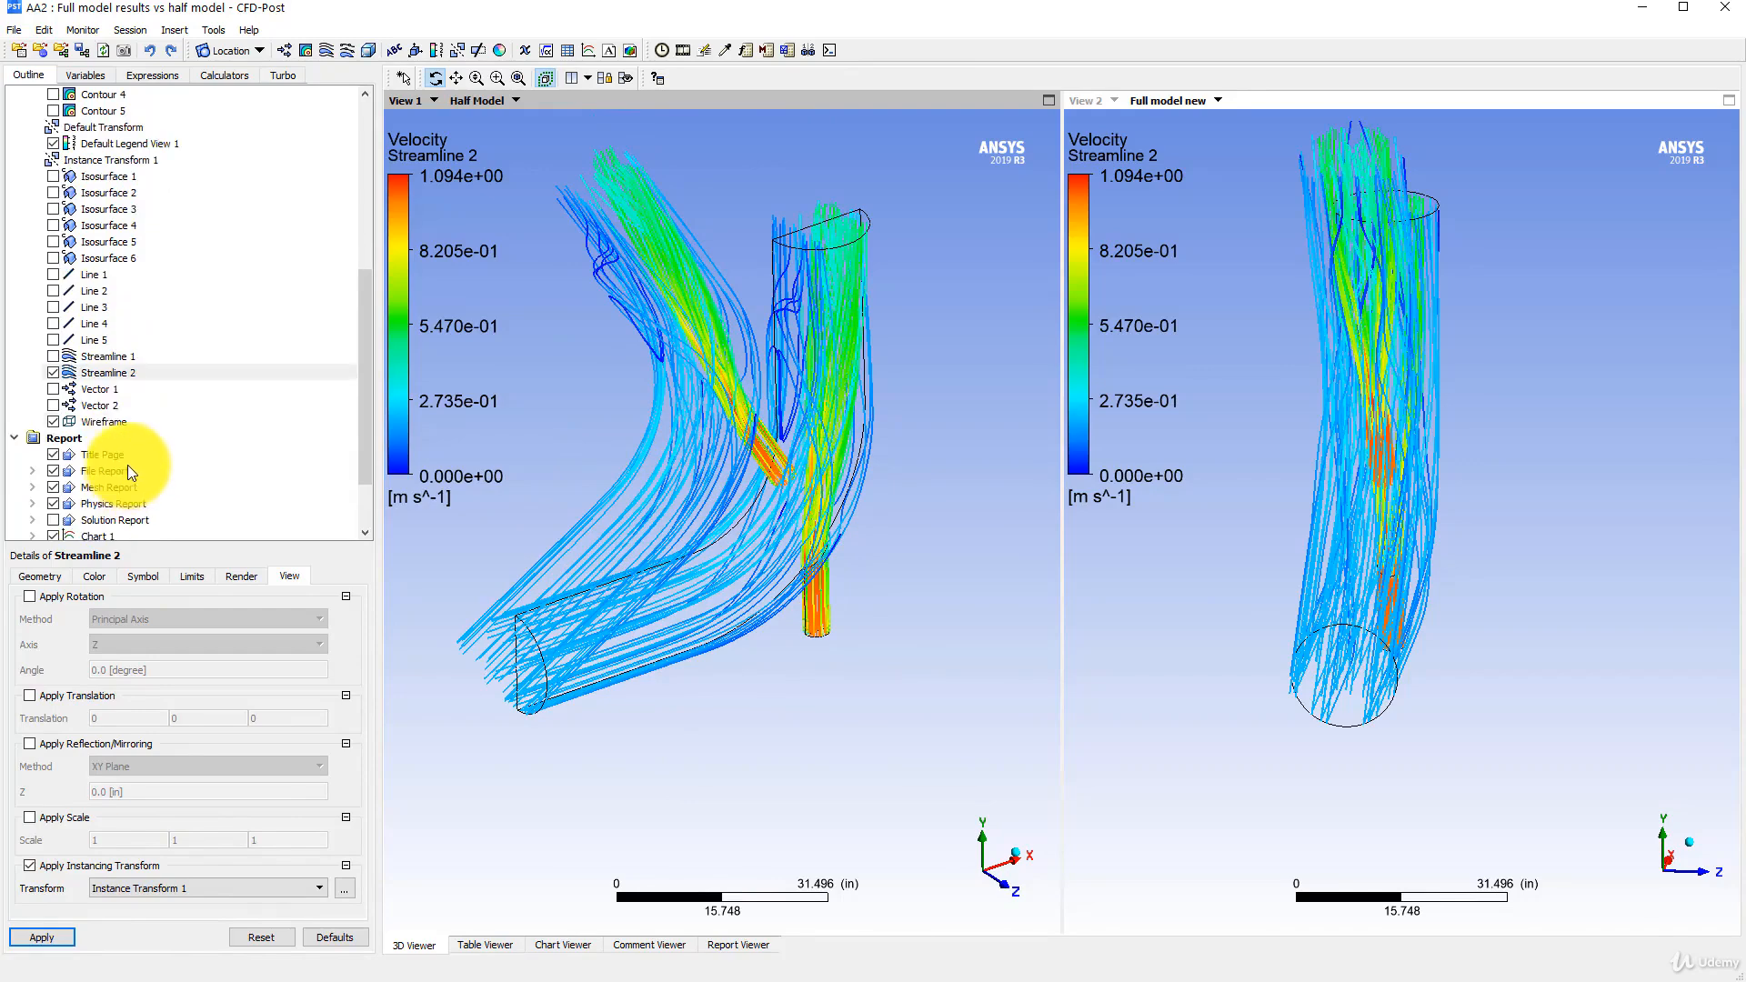
scroll(160, 412, down, 4)
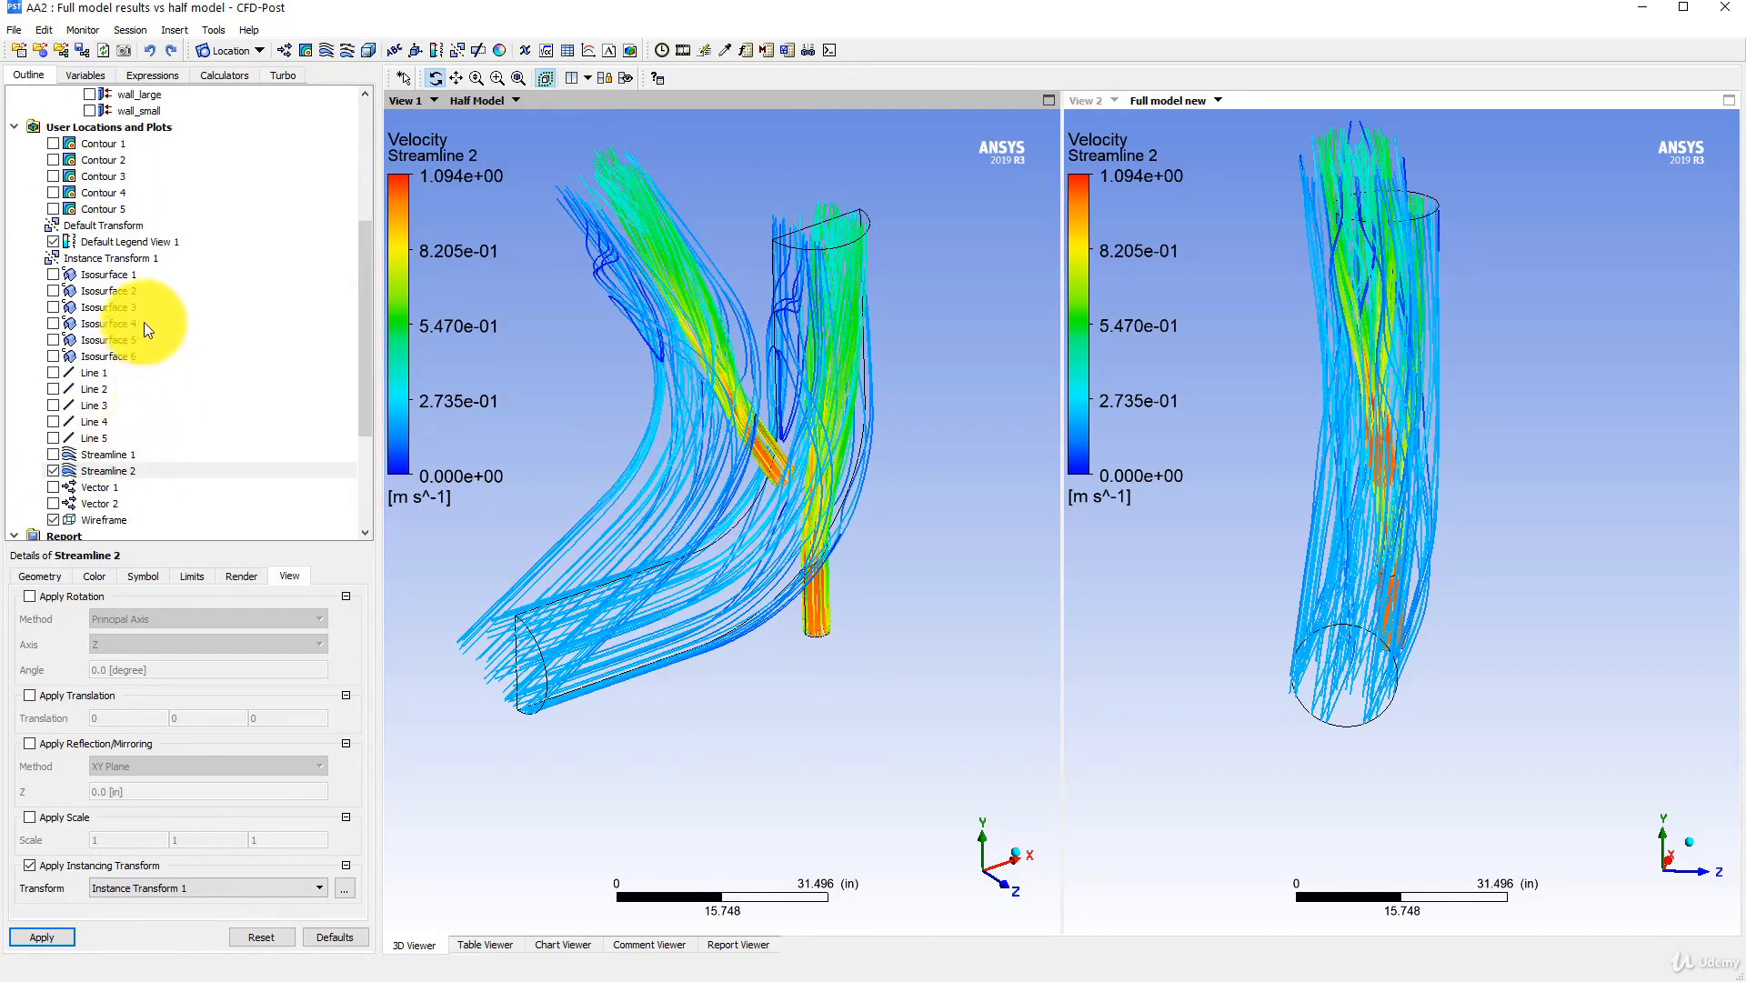
scroll(100, 428, down, 2)
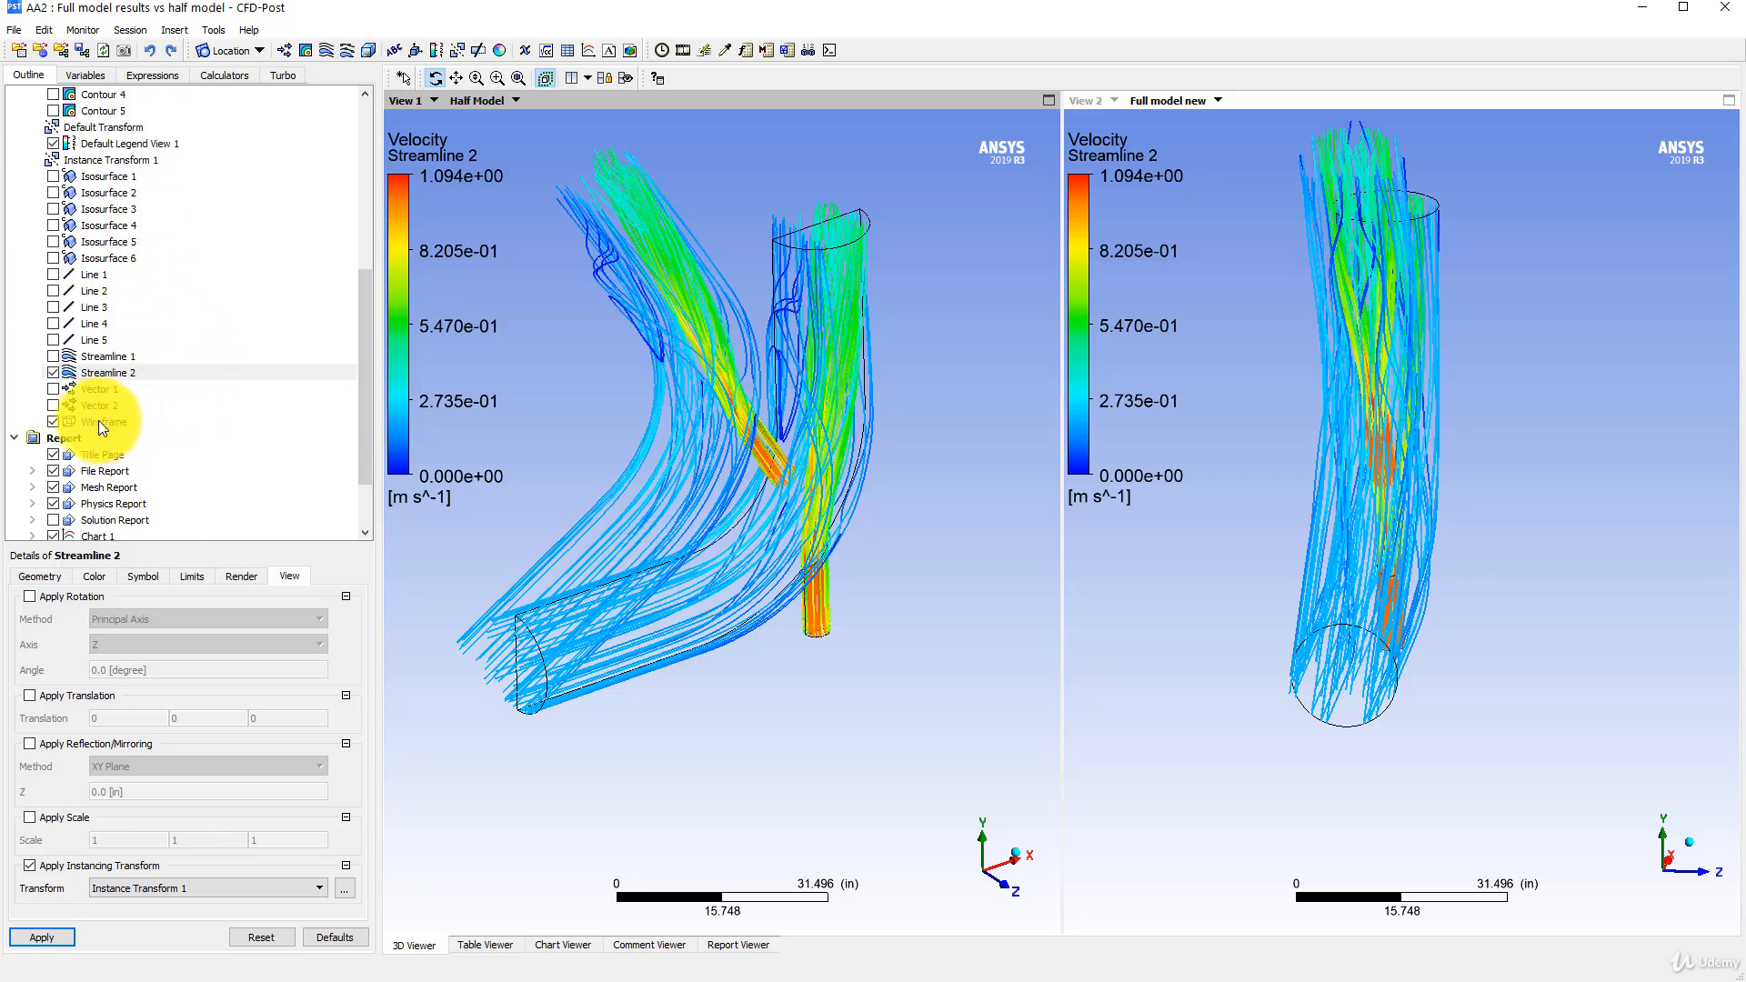
scroll(132, 402, up, 5)
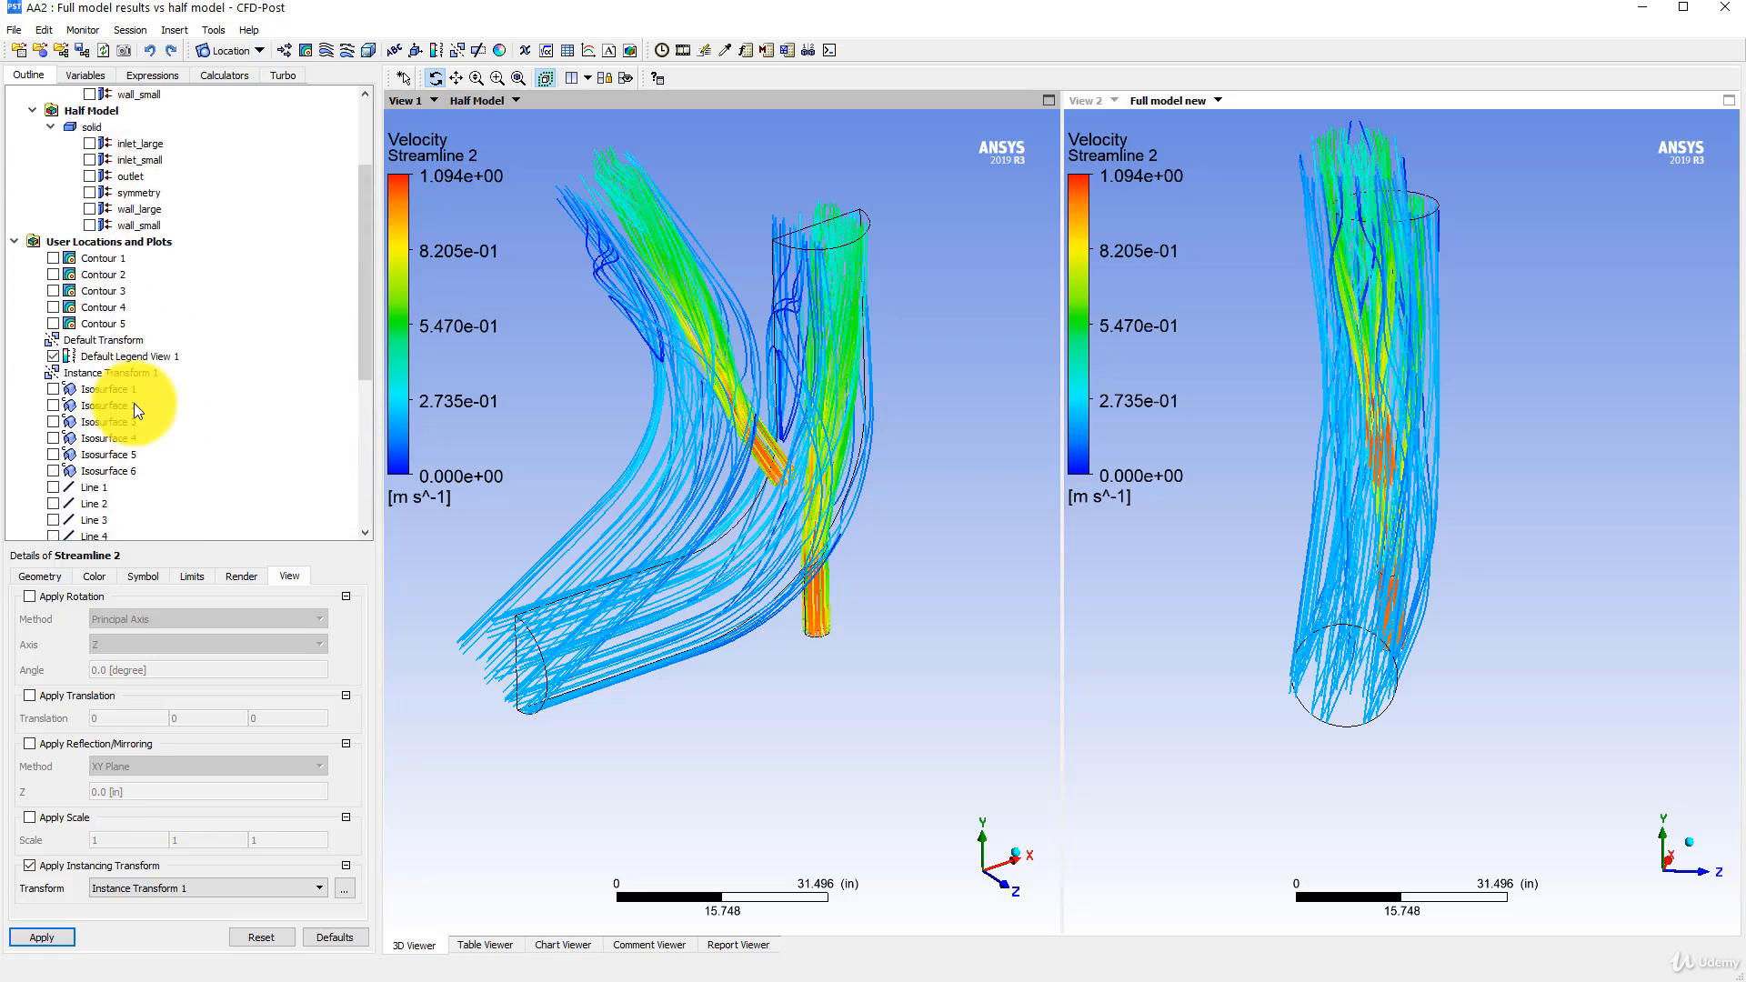
scroll(136, 334, down, 2)
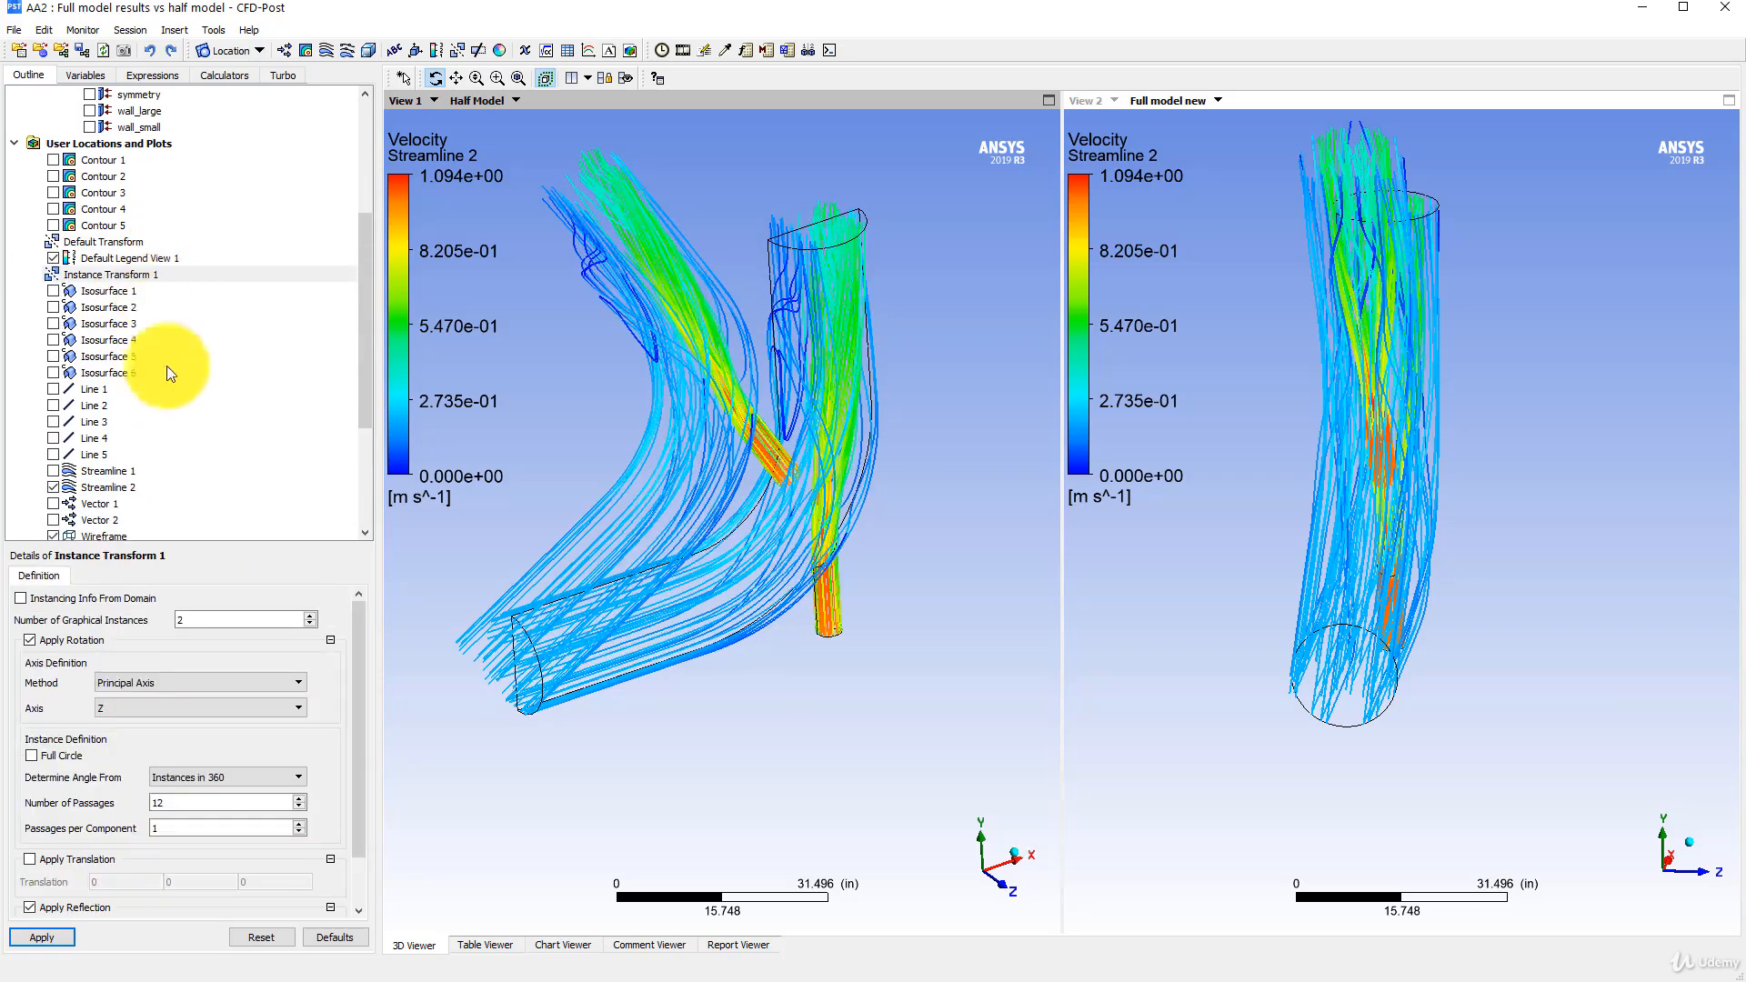
click(62, 642)
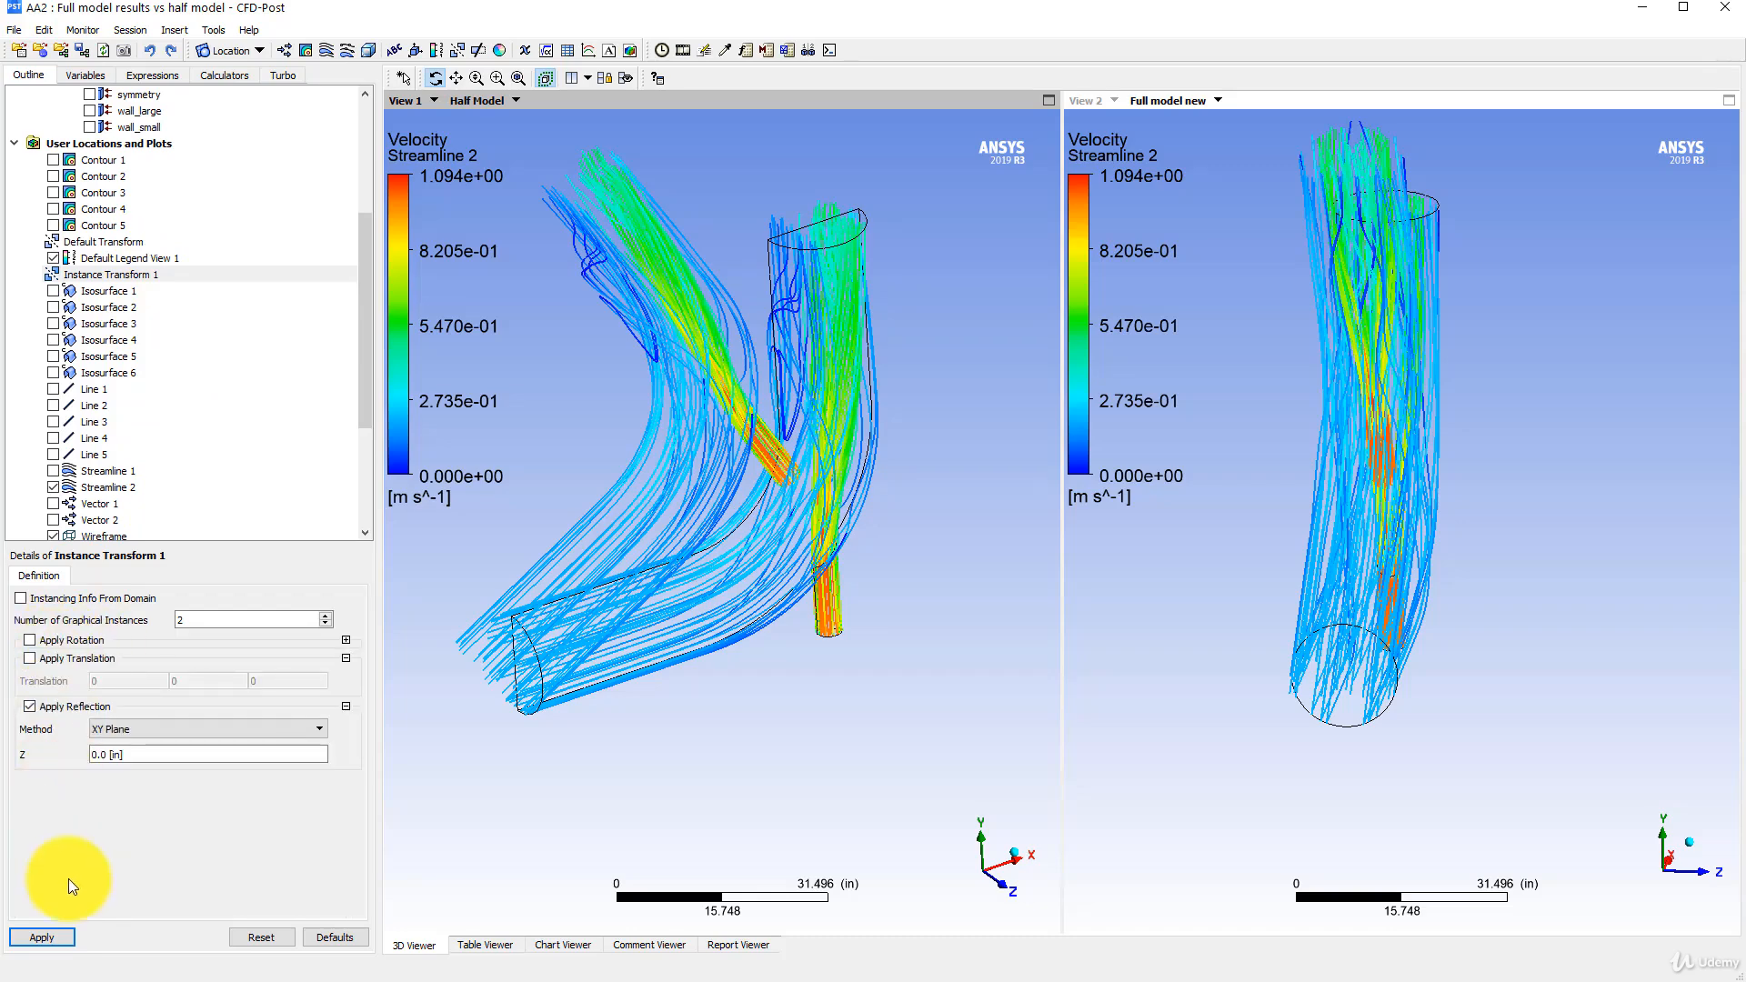
click(53, 937)
drag(721, 461, 980, 465)
- Assign Instance Transform 1 to the wireframe so the half model's outline is mirrored too
scroll(799, 482, up, 6)
drag(1258, 428, 1285, 451)
drag(624, 441, 616, 437)
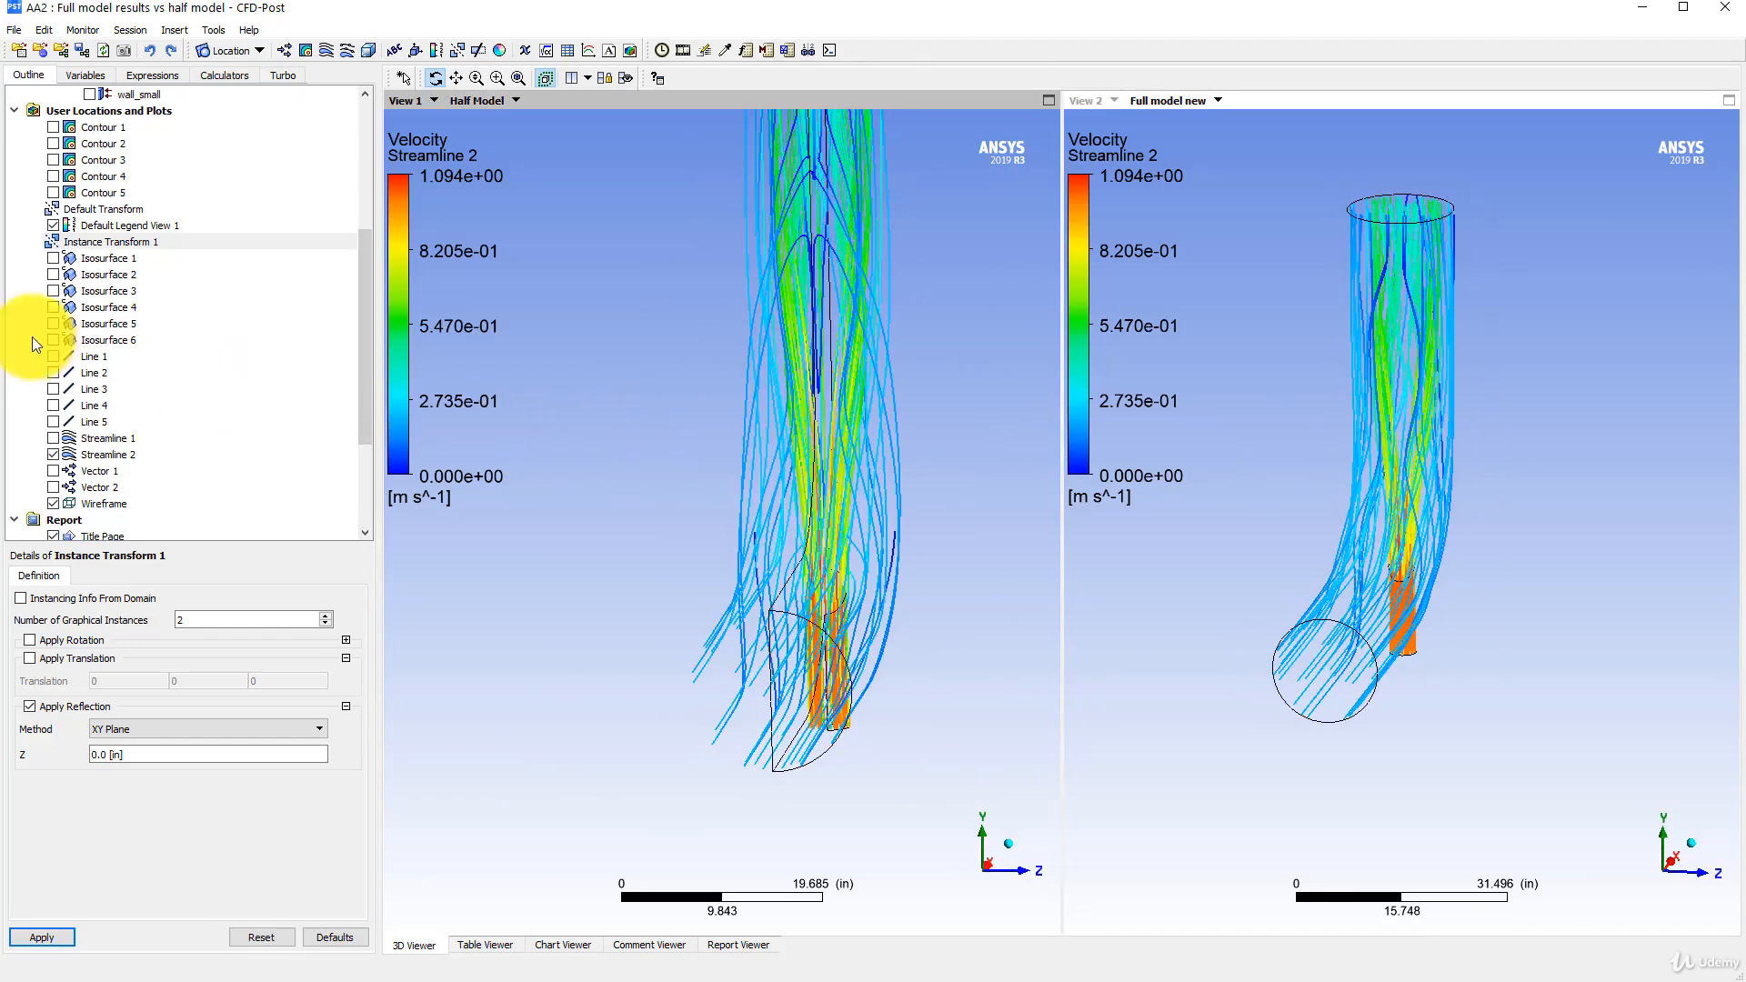
scroll(137, 445, down, 1)
scroll(136, 450, down, 1)
click(102, 407)
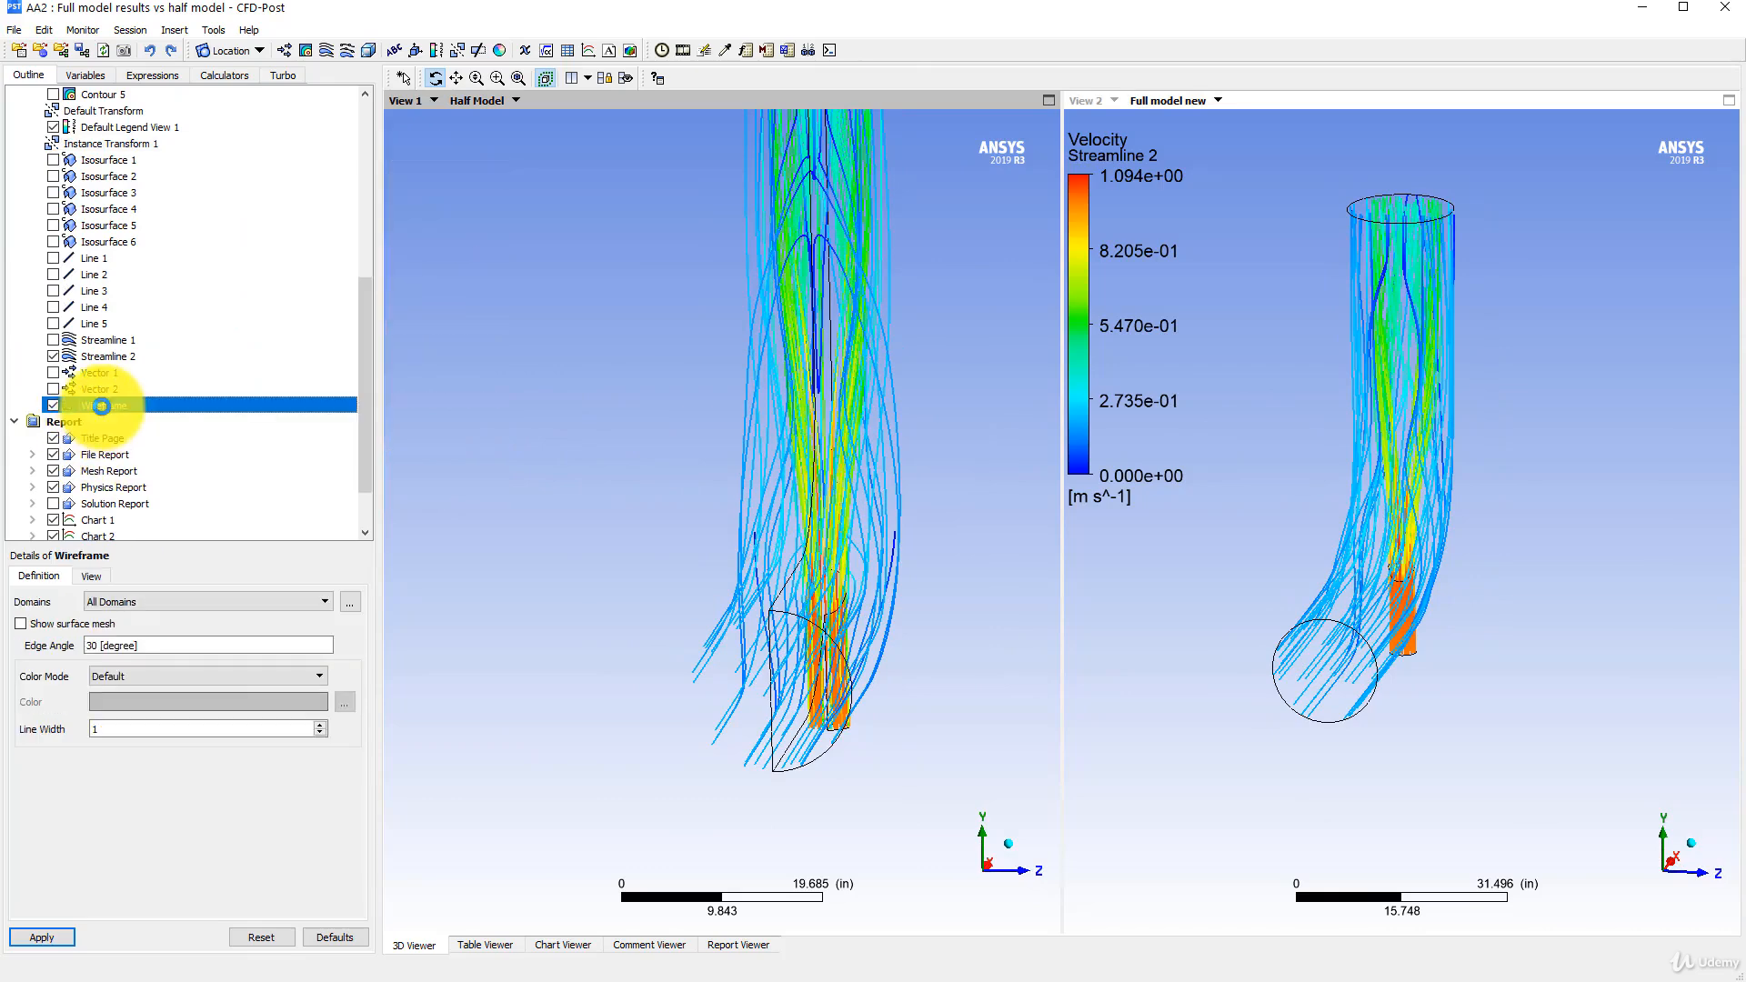
click(91, 577)
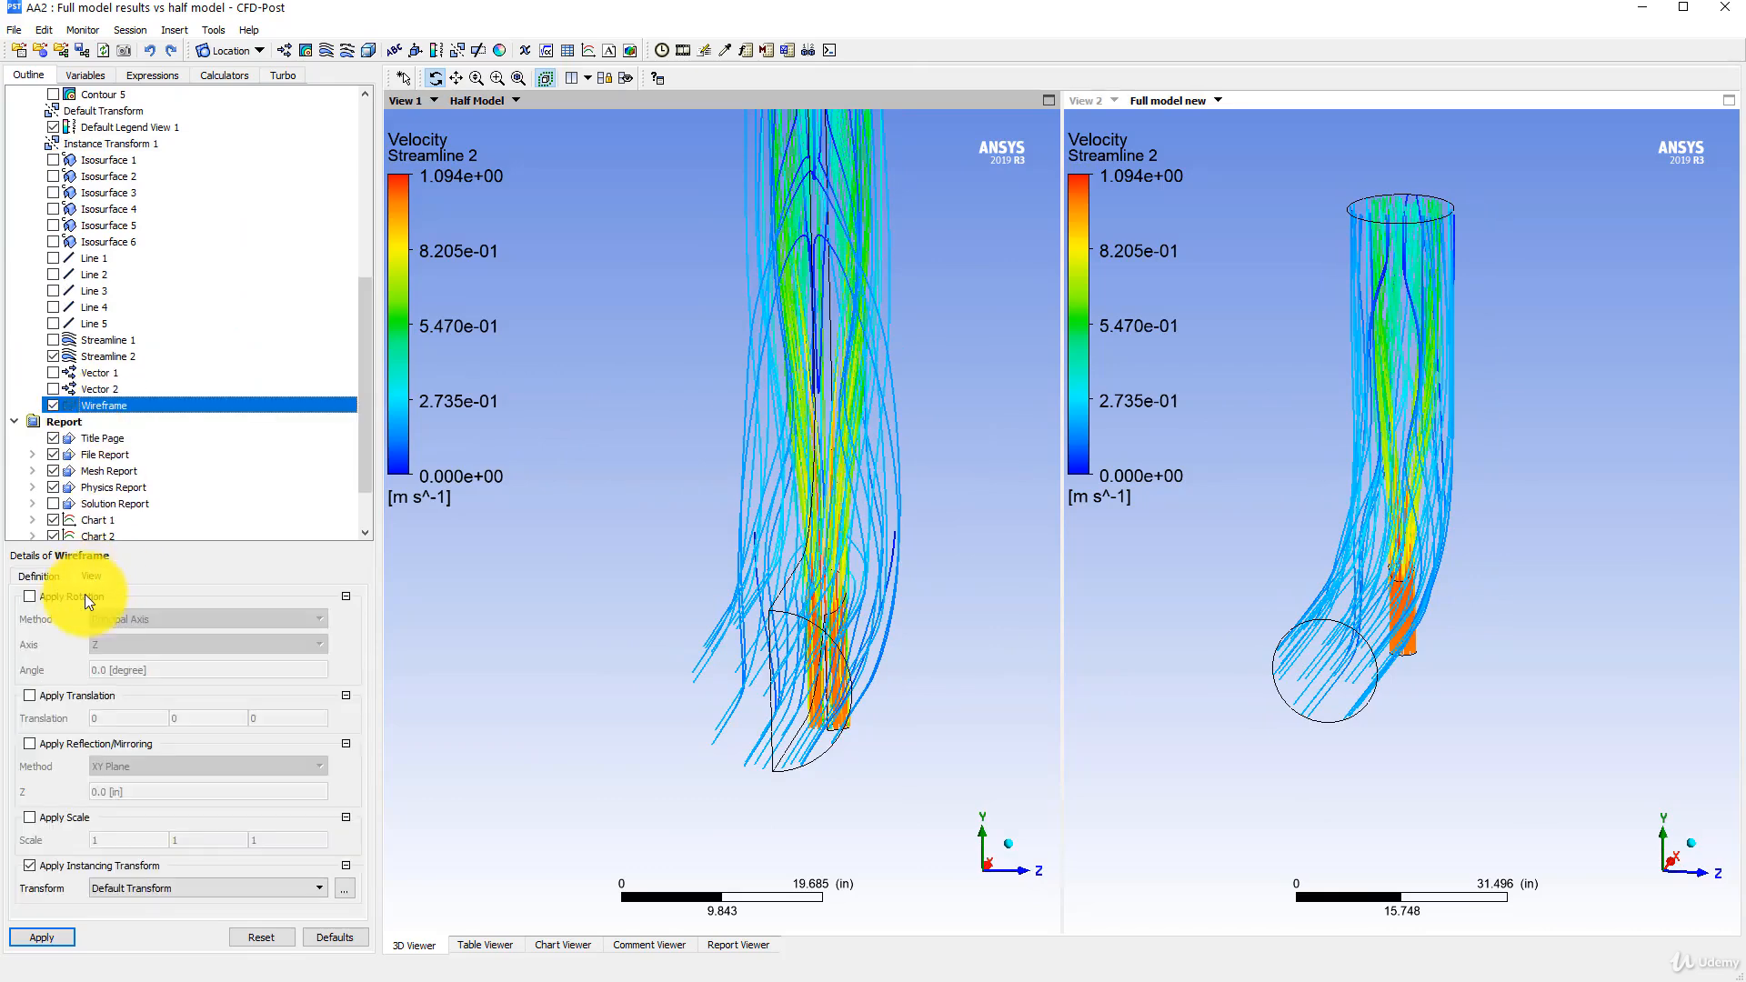
click(164, 886)
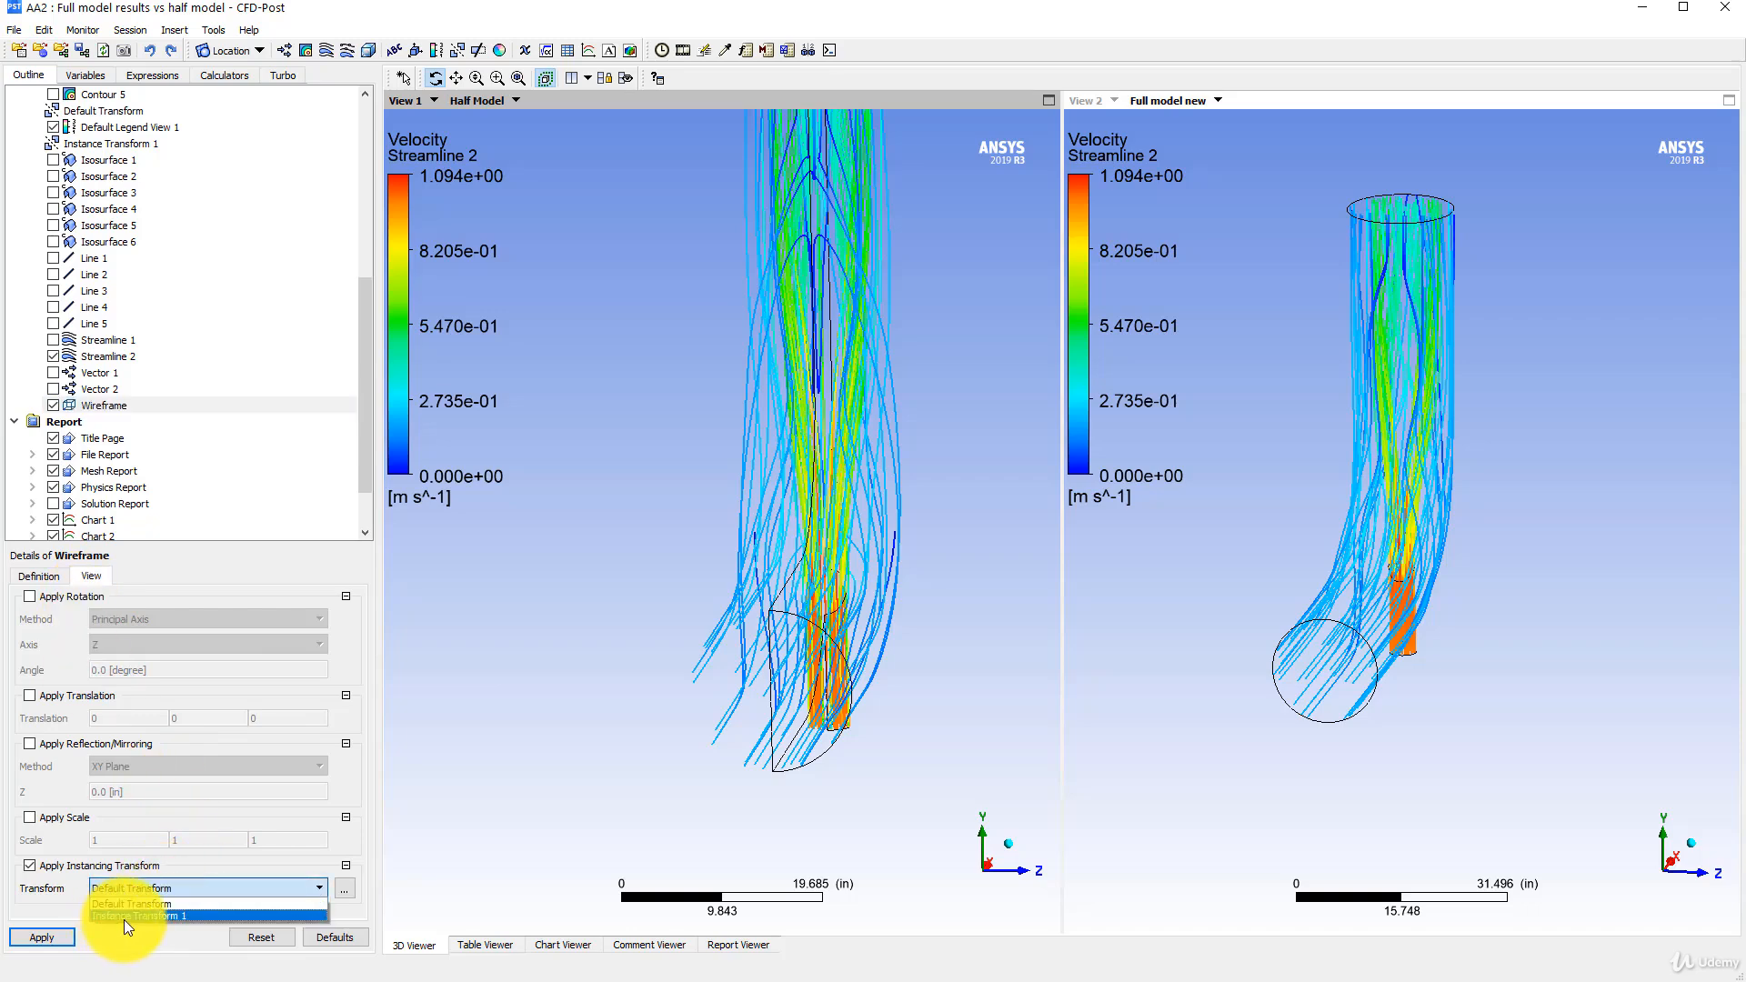
click(136, 916)
click(50, 937)
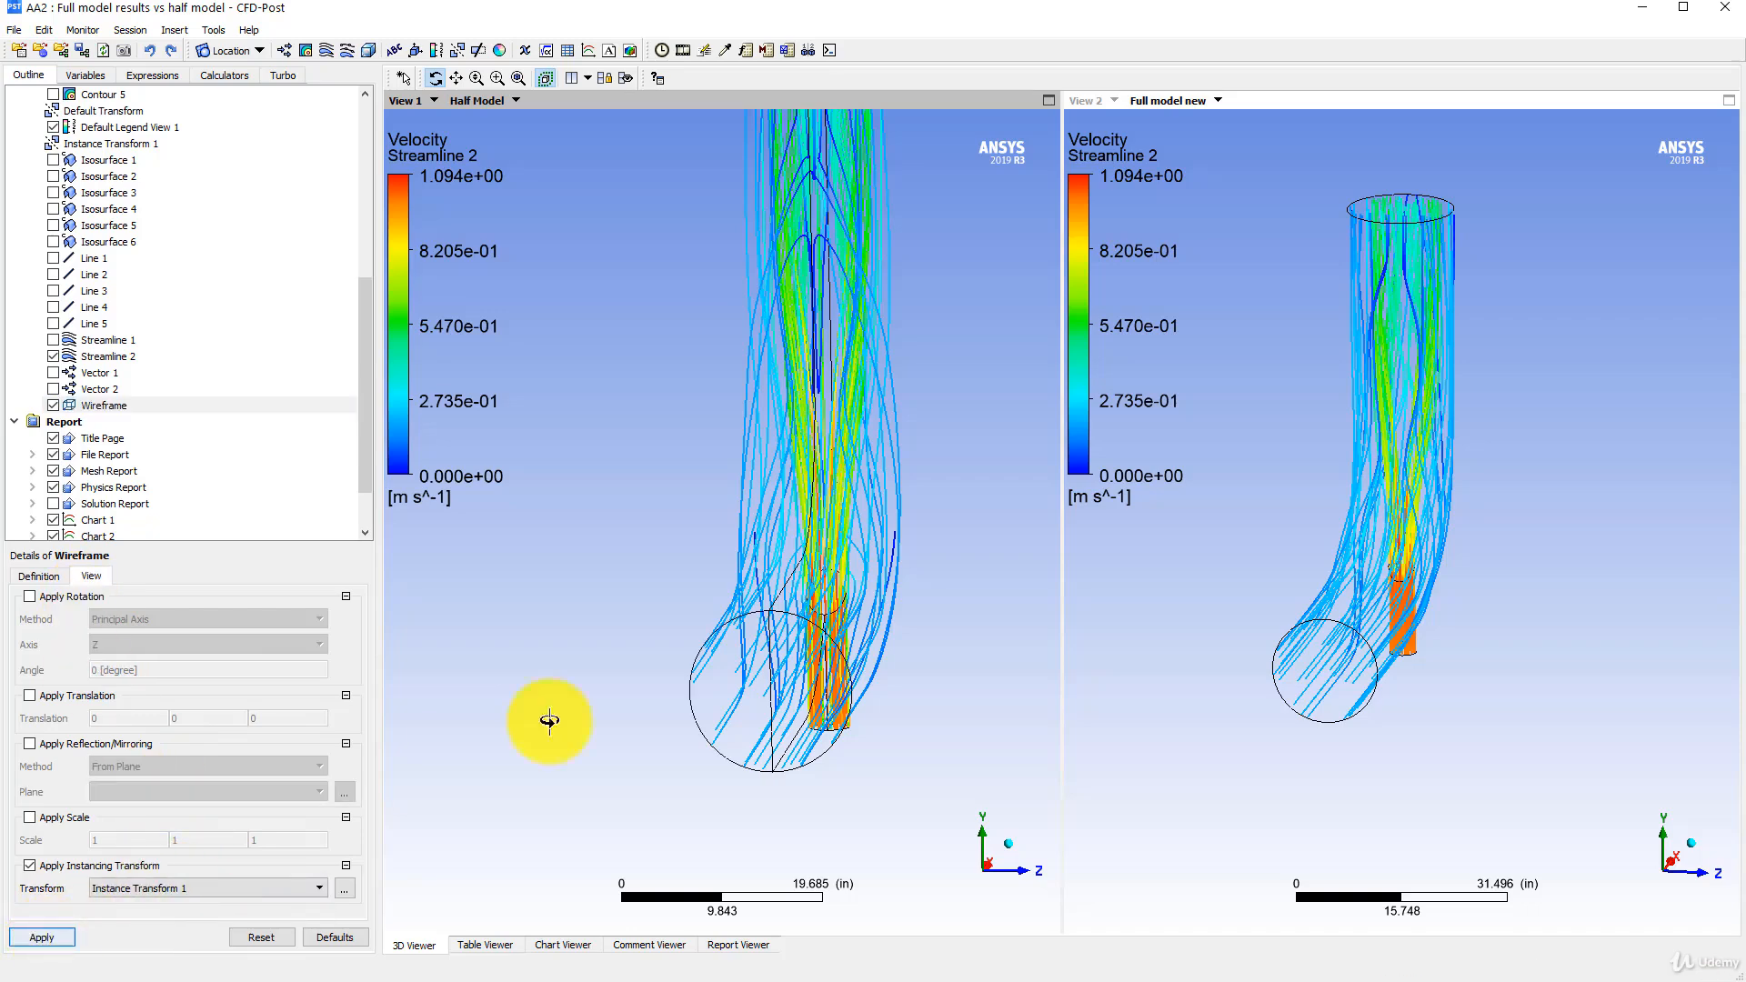
- Synchronize the cameras of both views and compare the mirrored half model's streamlines with the full model from several angles
drag(550, 720, 782, 436)
click(608, 79)
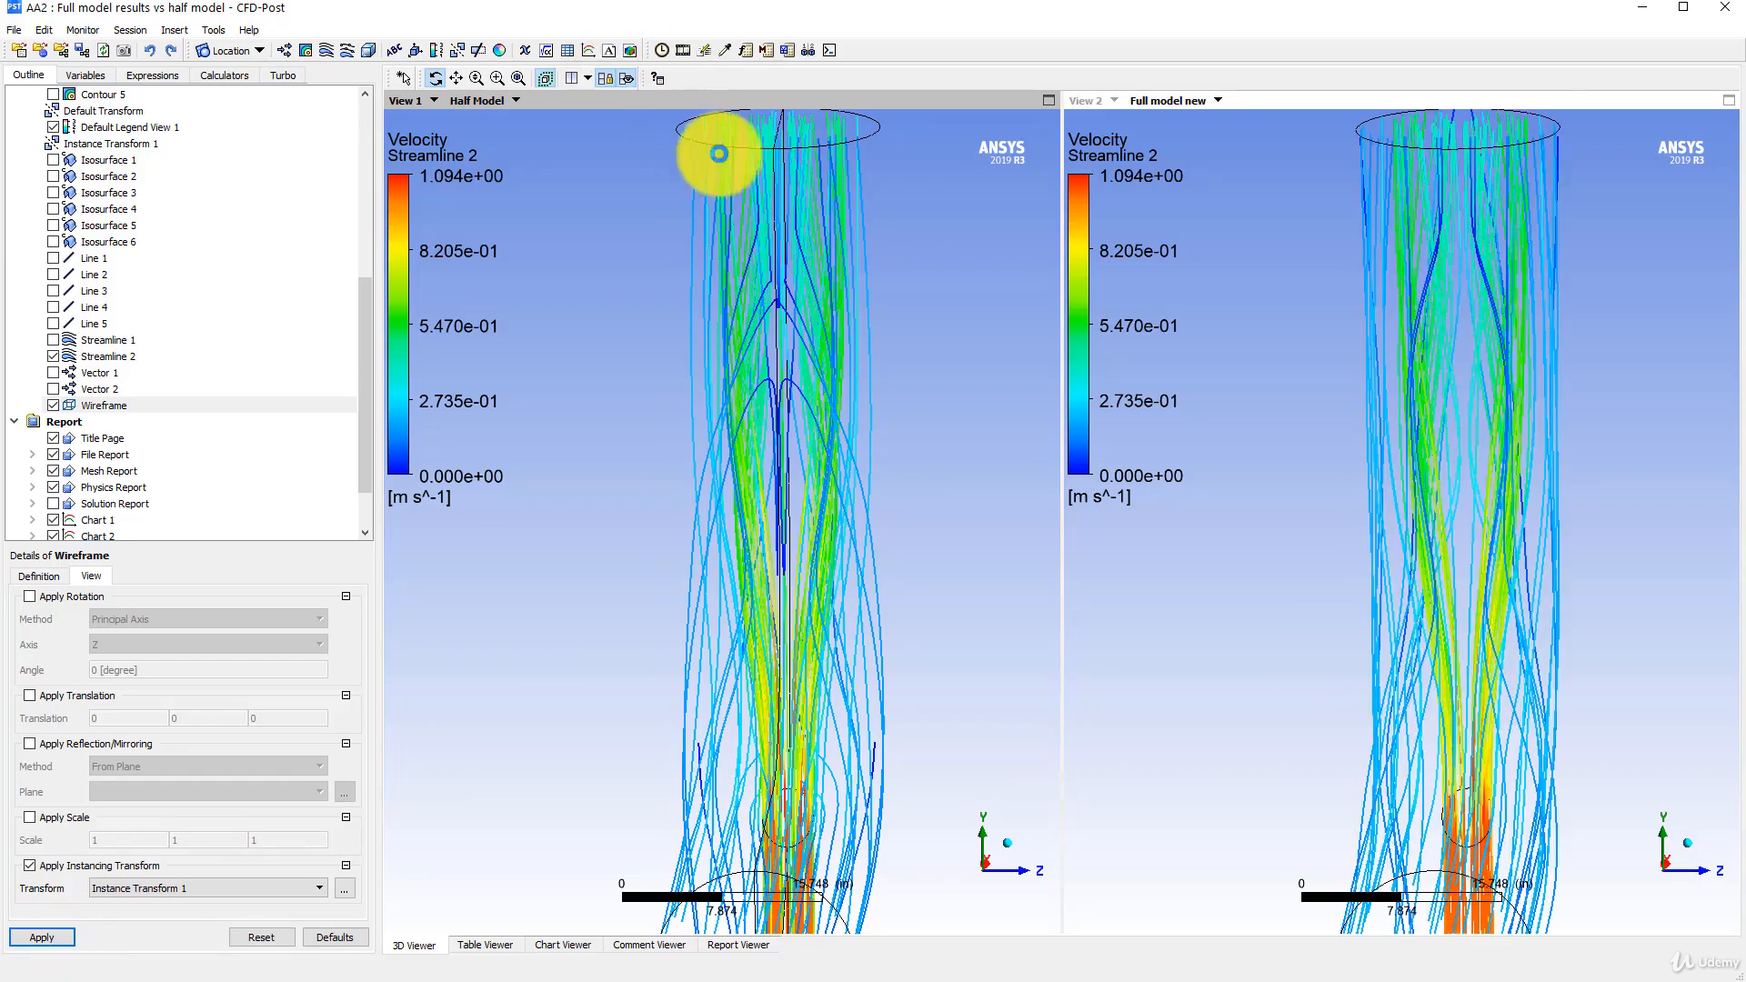
mouse_move(1298, 429)
middle_down()
mouse_move(1298, 486)
mouse_move(1298, 455)
middle_up()
drag(1299, 455, 1162, 469)
drag(1002, 448, 706, 456)
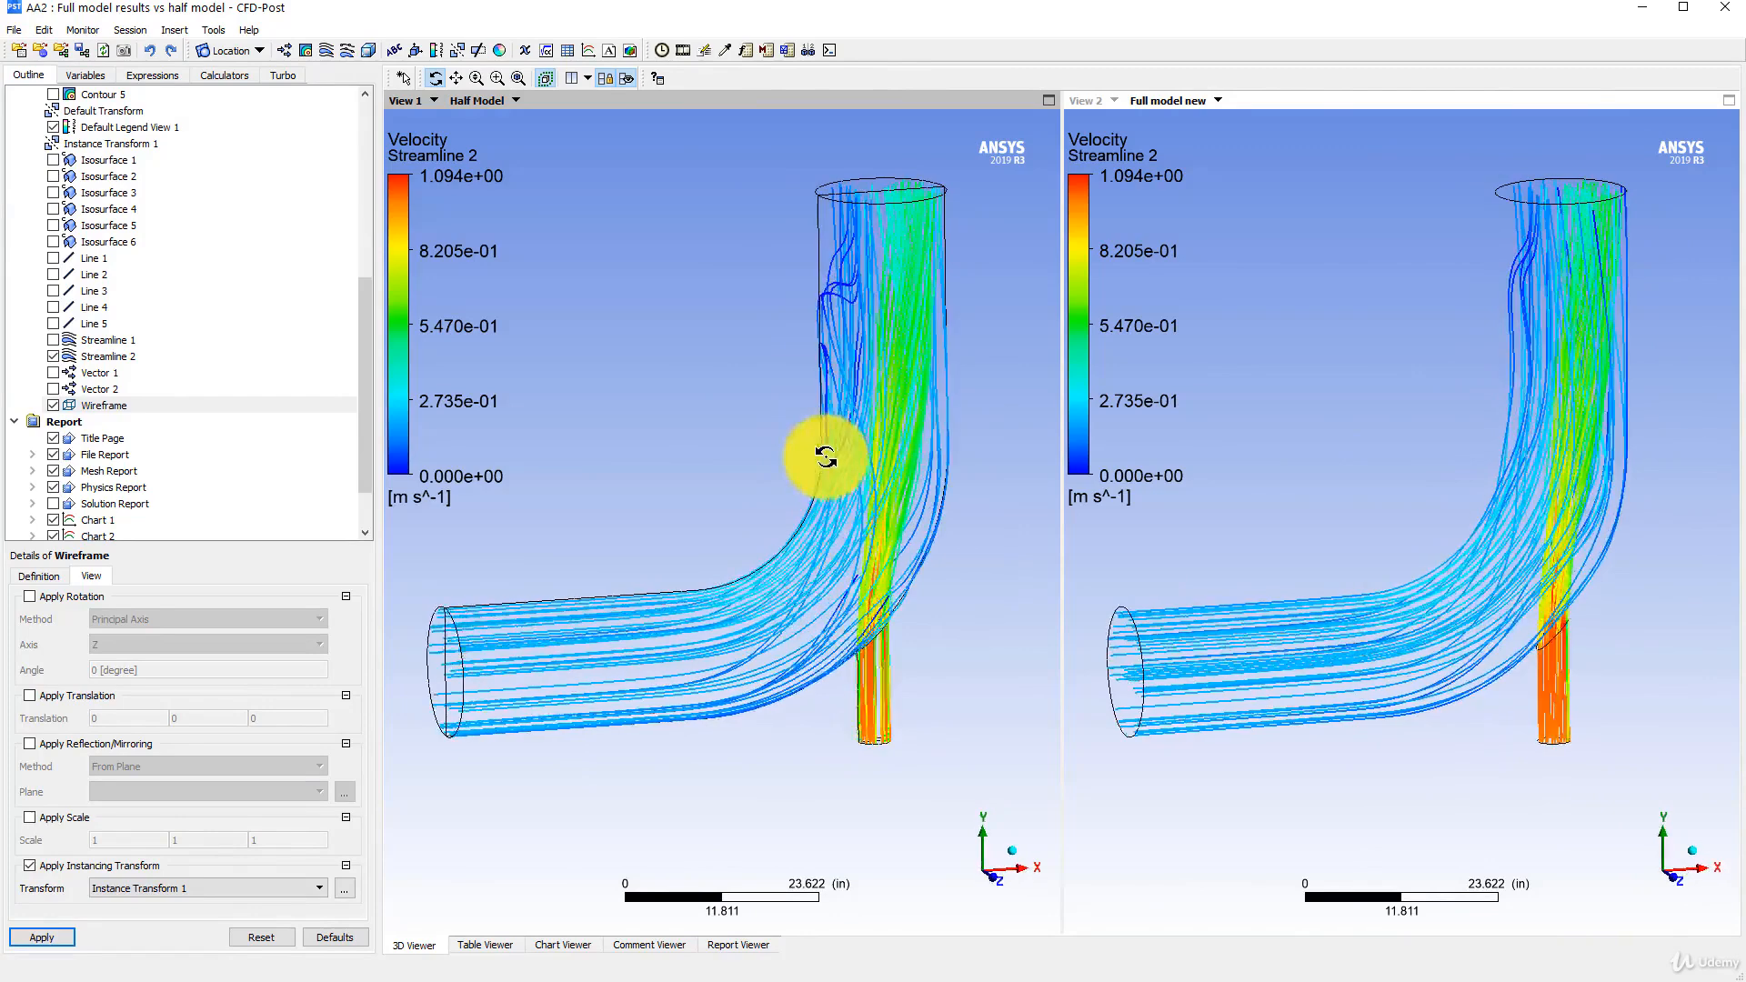
middle_drag(730, 421, 725, 453)
- Examine the Chart 3 curves for both cases and check which line its data series uses
scroll(105, 487, down, 1)
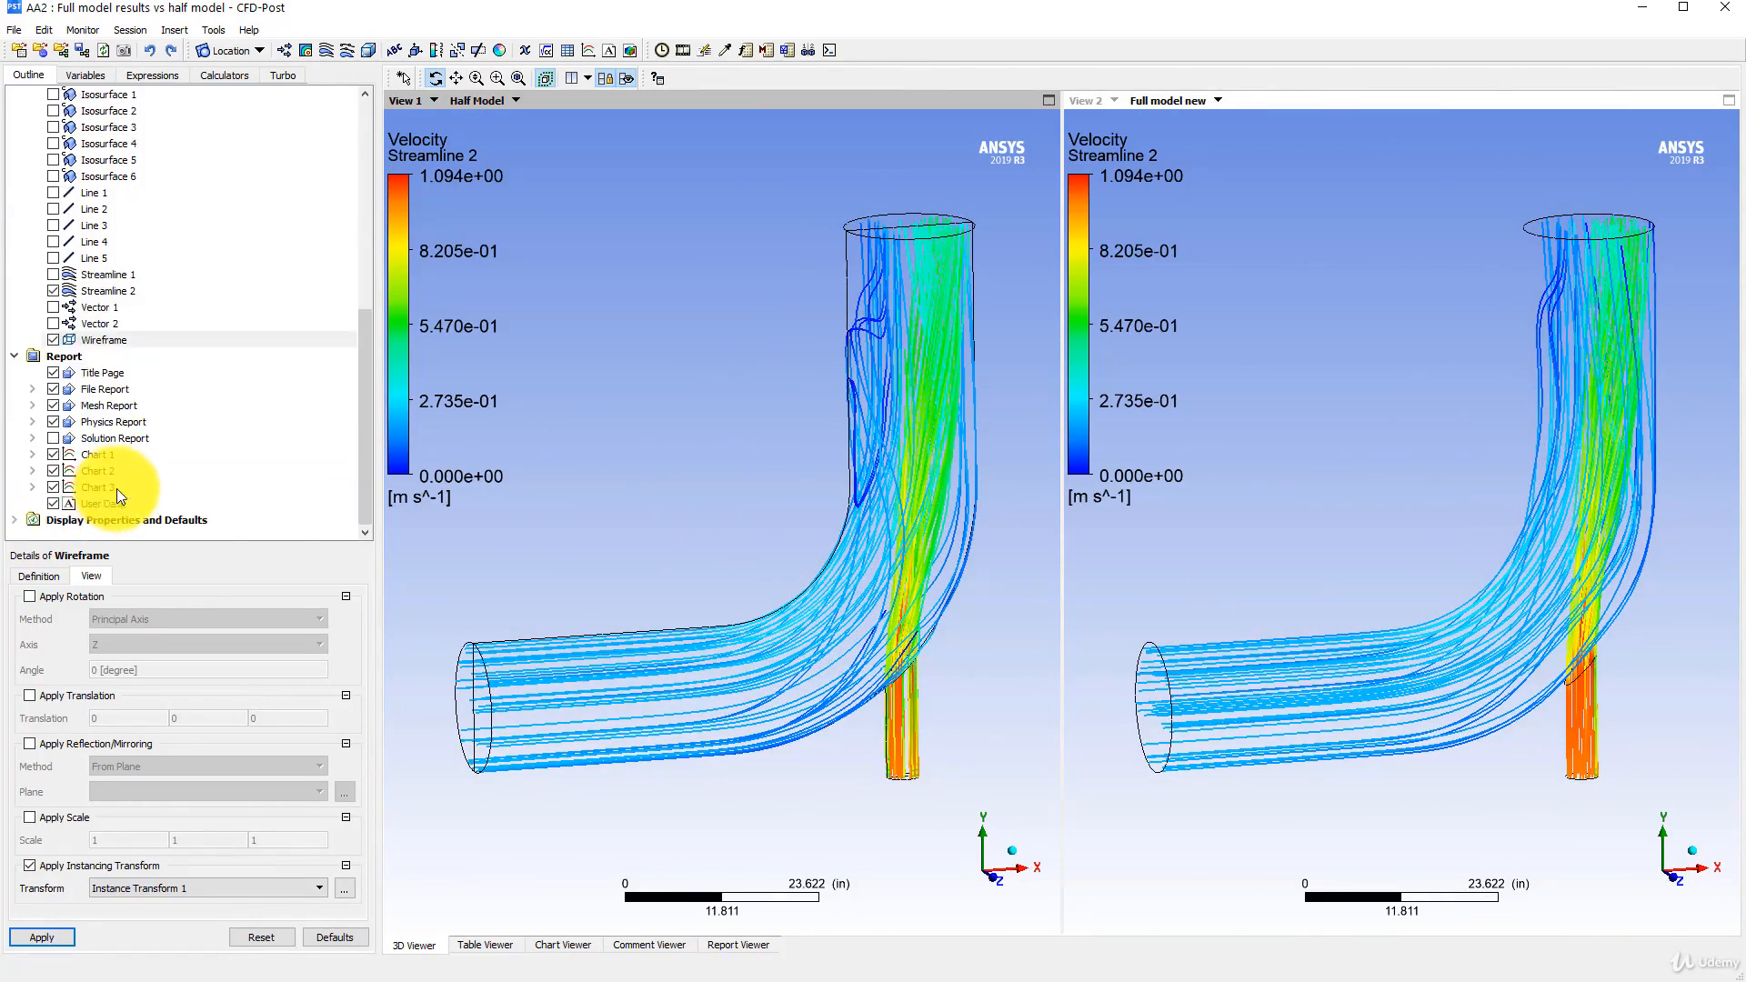
click(99, 486)
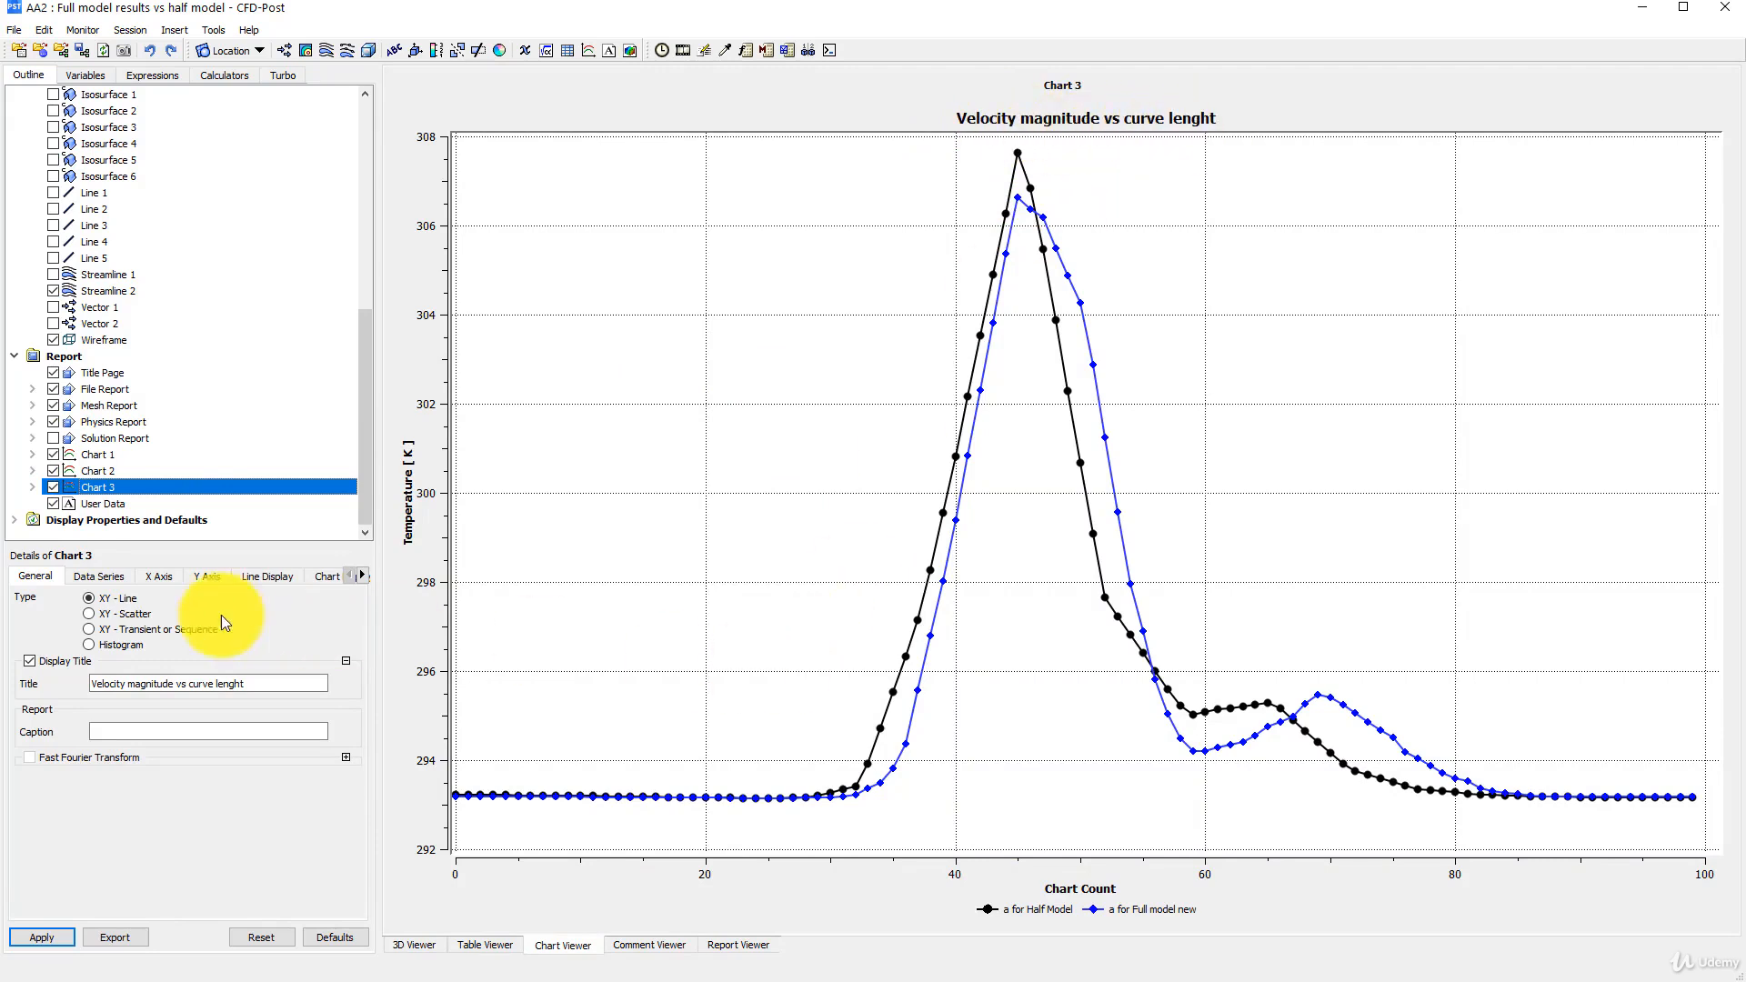
click(95, 575)
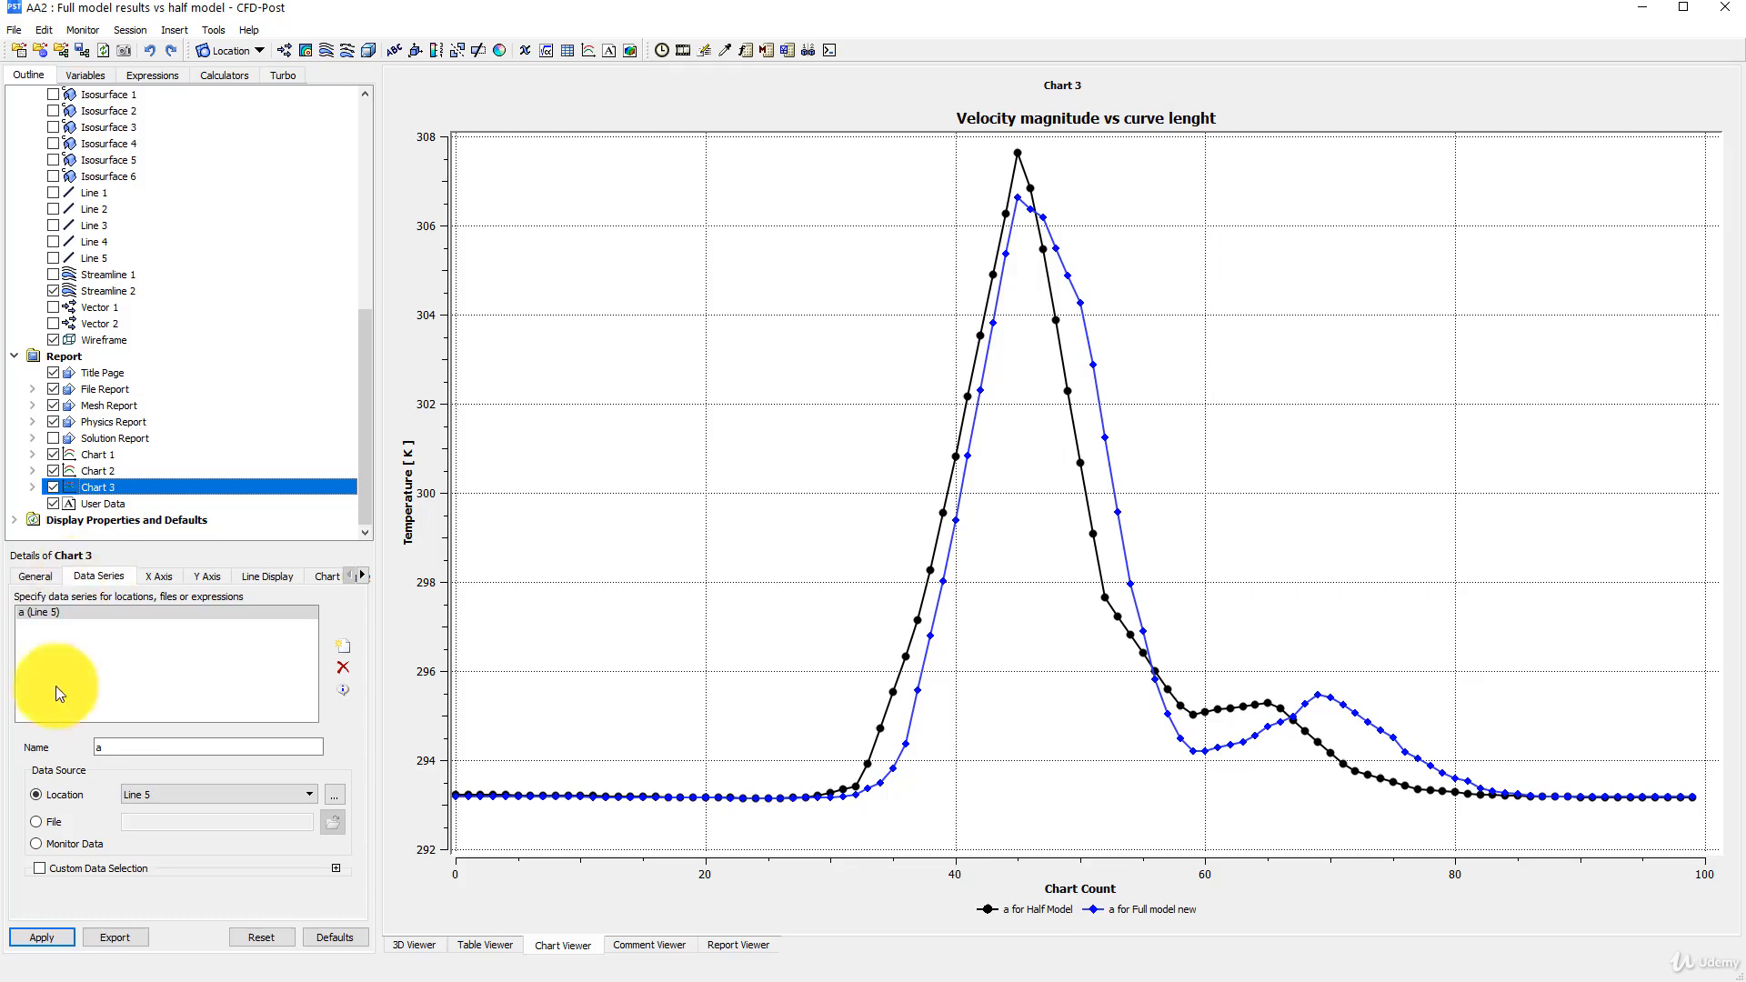
scroll(150, 350, up, 6)
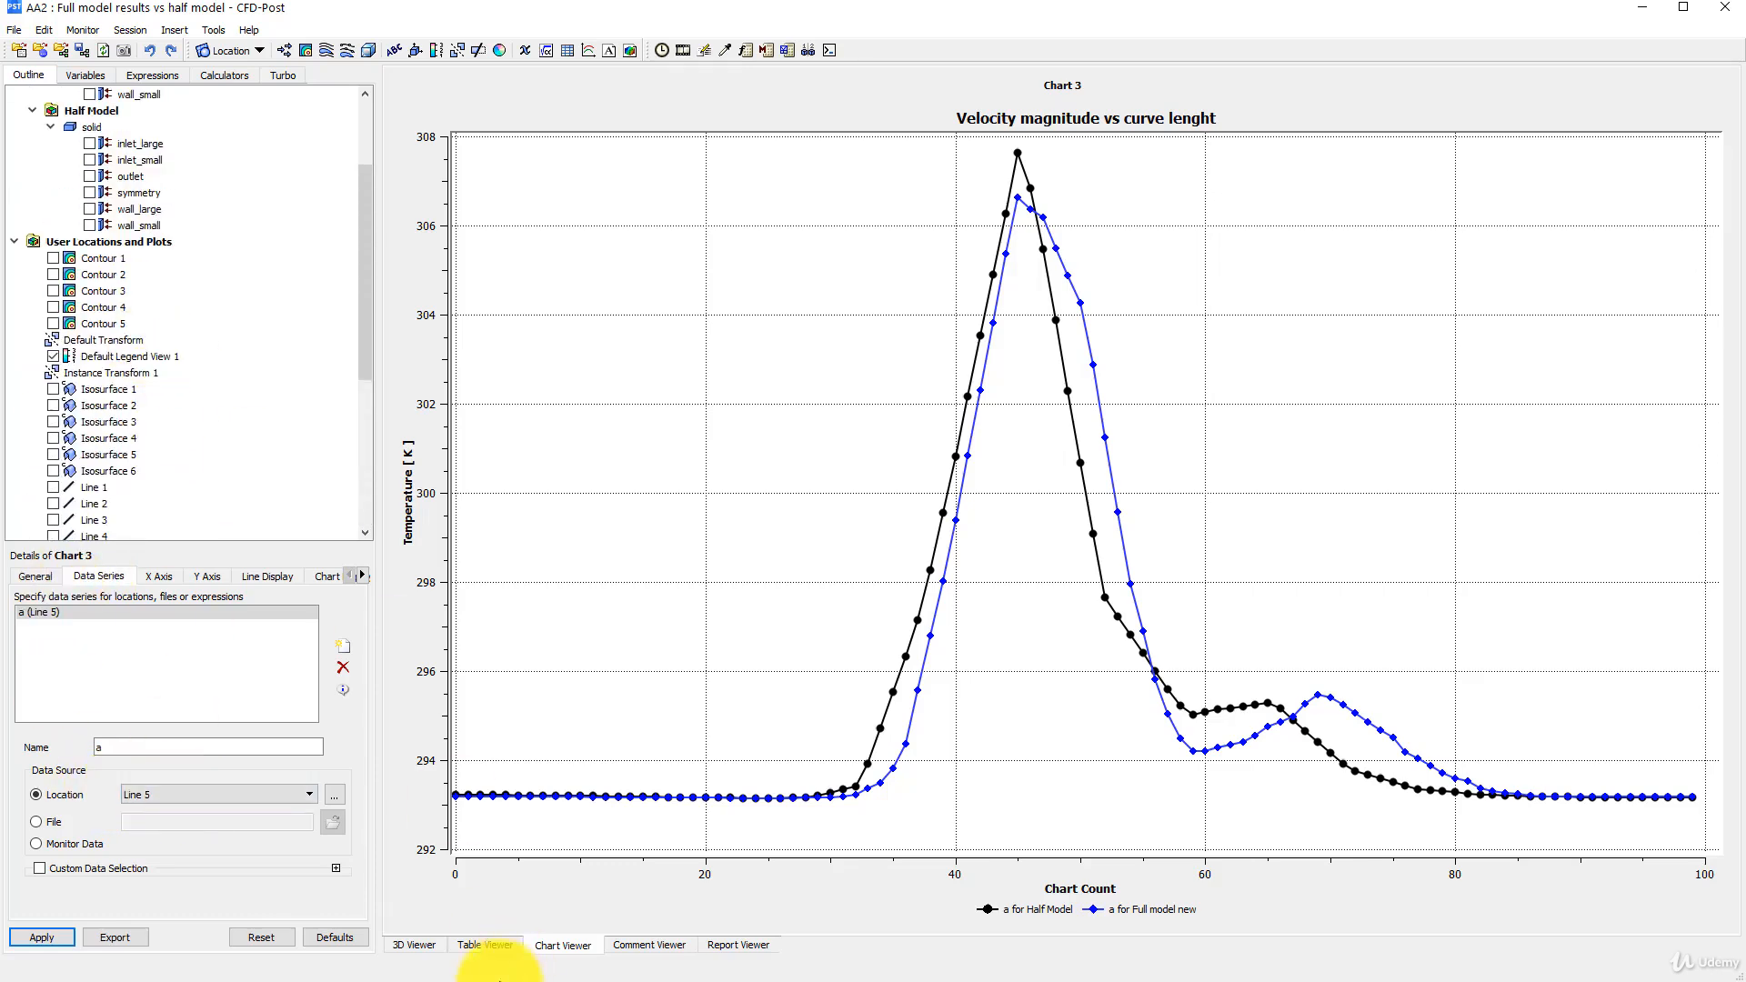
- Return to the 3D view and display Line 5 and Line 4 in both elbow models
click(429, 949)
scroll(63, 409, down, 3)
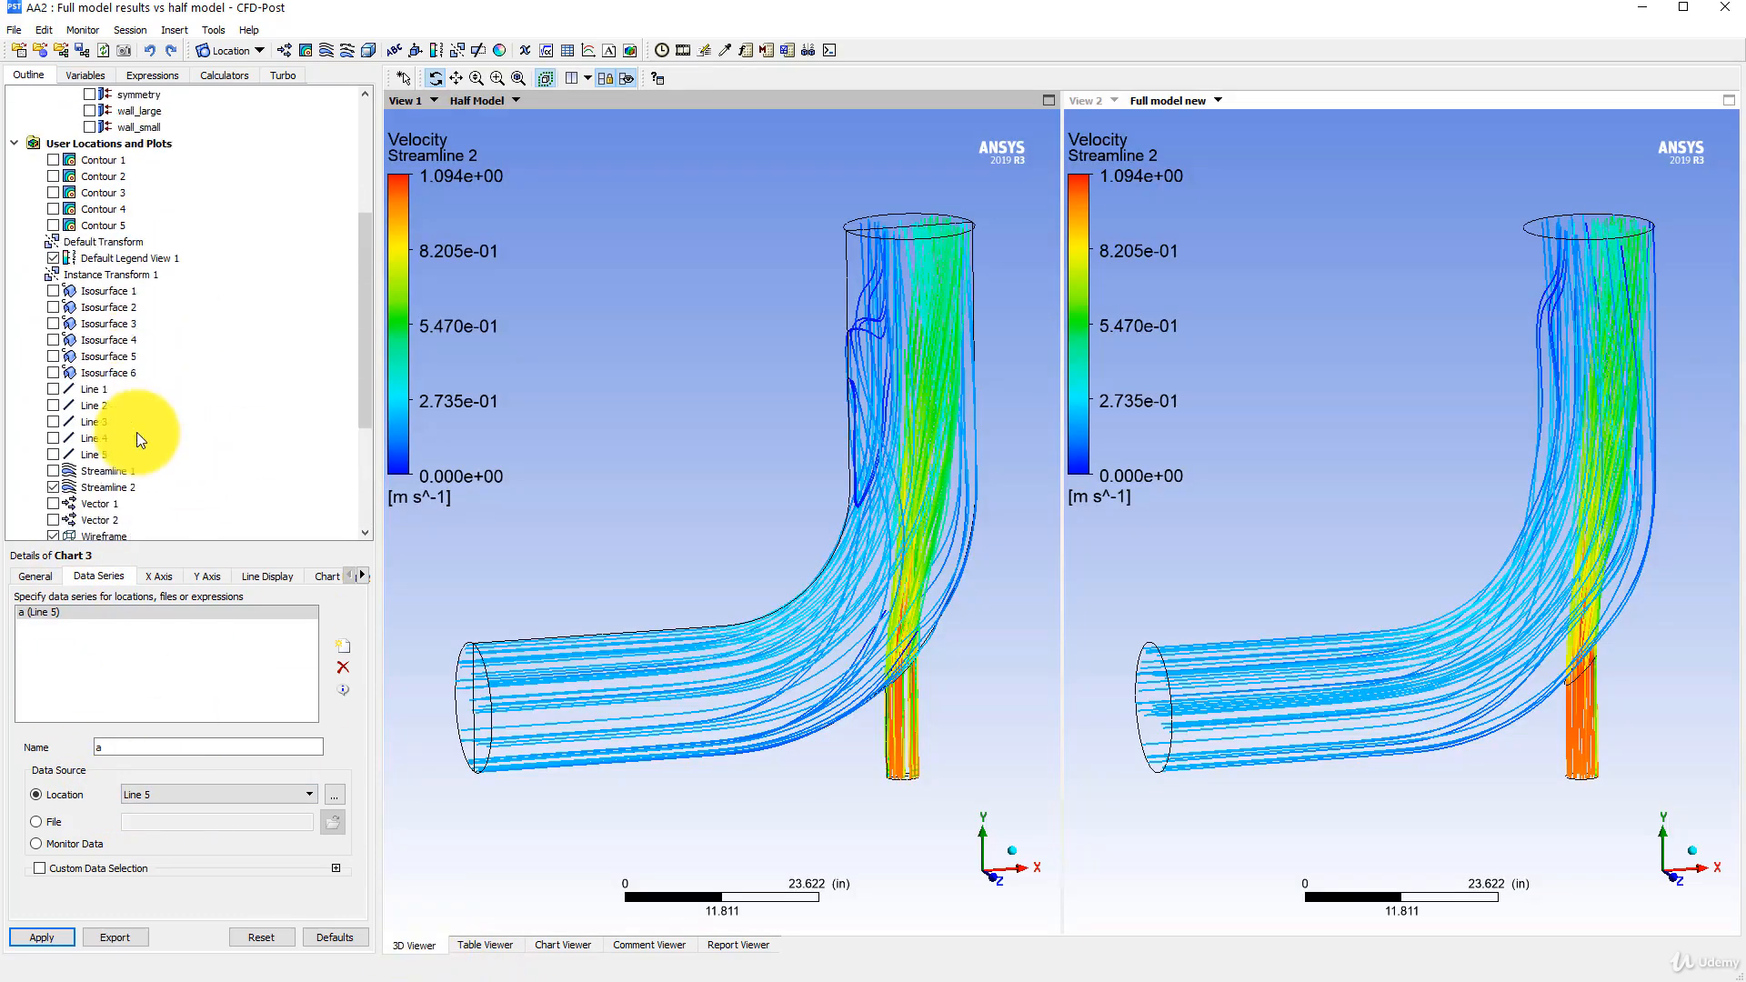
mouse_move(800, 499)
mouse_down()
mouse_move(858, 467)
mouse_move(803, 499)
mouse_move(741, 488)
mouse_move(783, 503)
mouse_up()
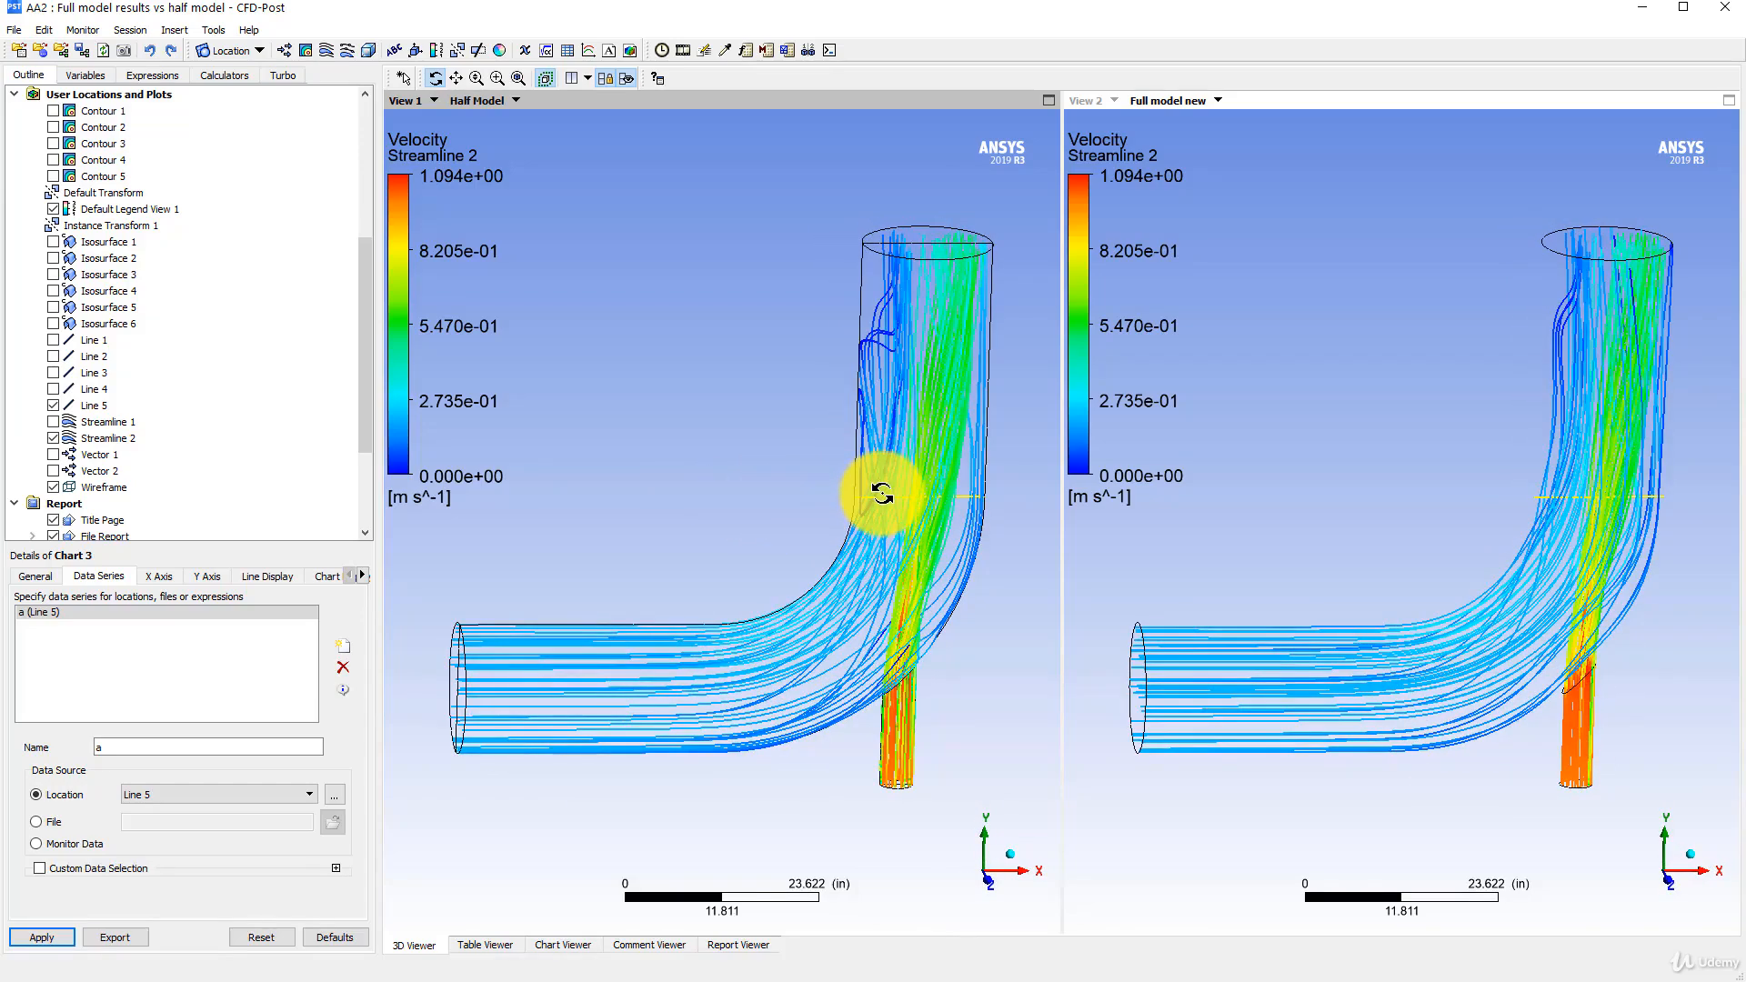
scroll(884, 499, up, 4)
ctrl+middle_drag(885, 503, 760, 468)
click(57, 391)
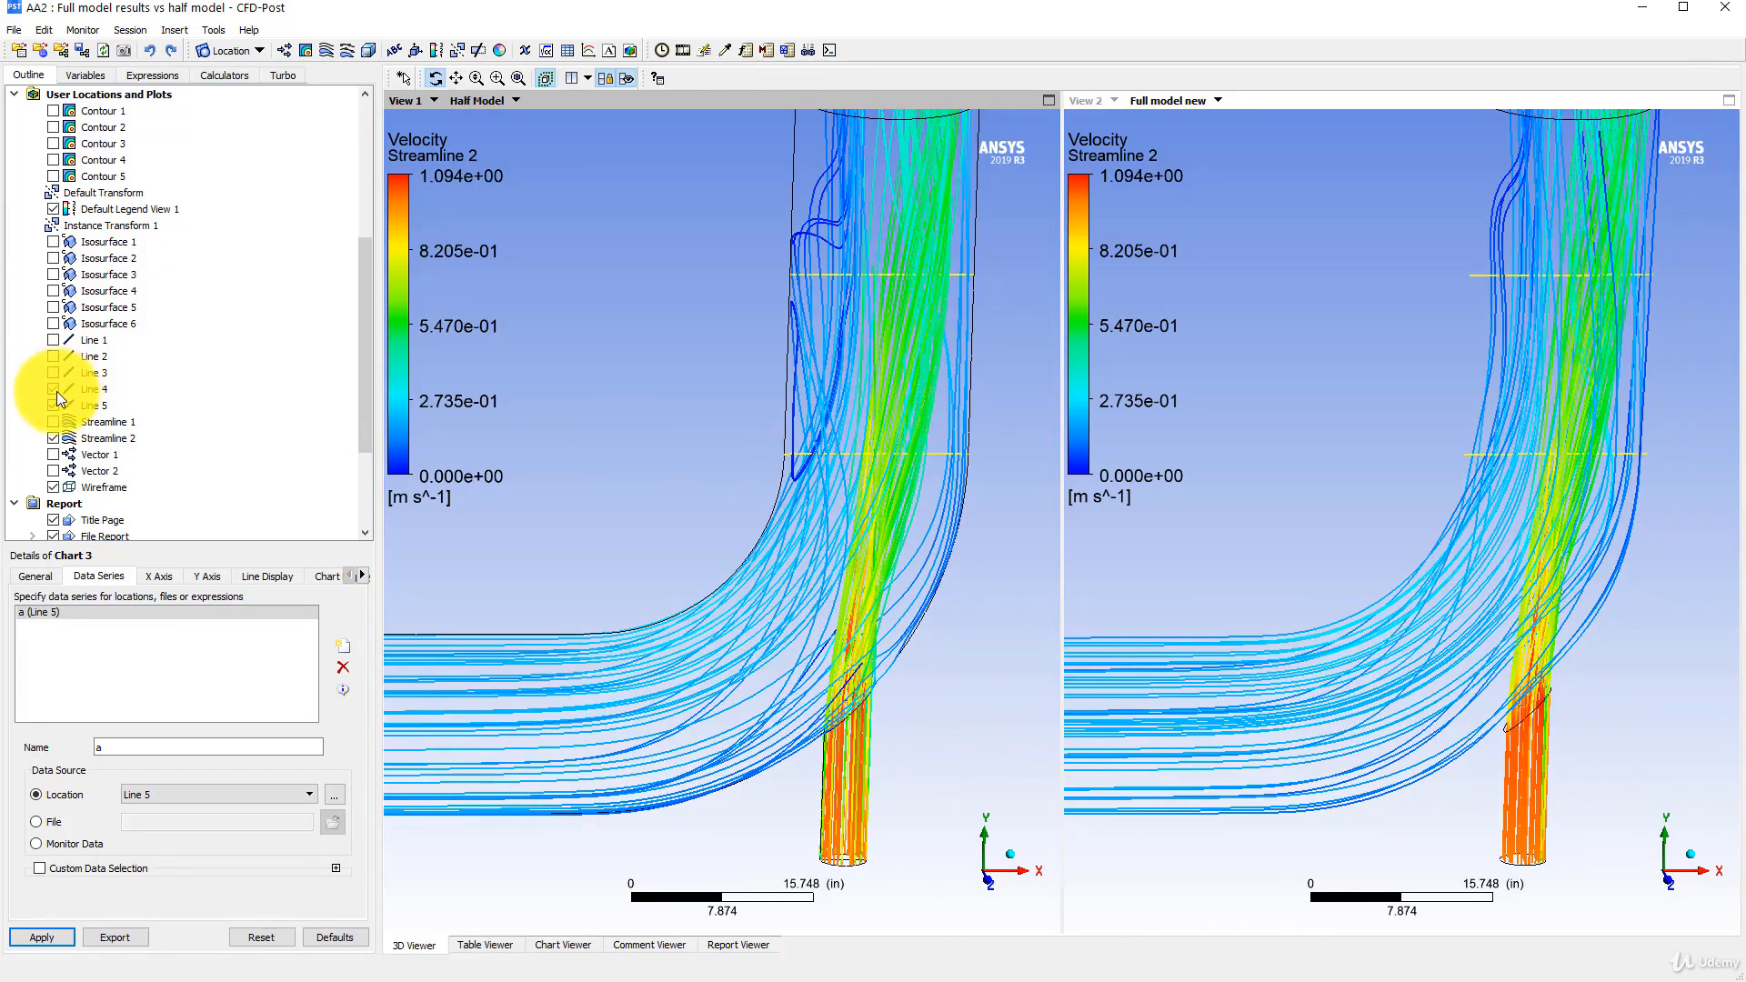
- Set the location of Chart 3's data series to Line 4, apply it, and display the updated chart
ctrl+middle_drag(747, 393, 734, 480)
drag(738, 431, 729, 394)
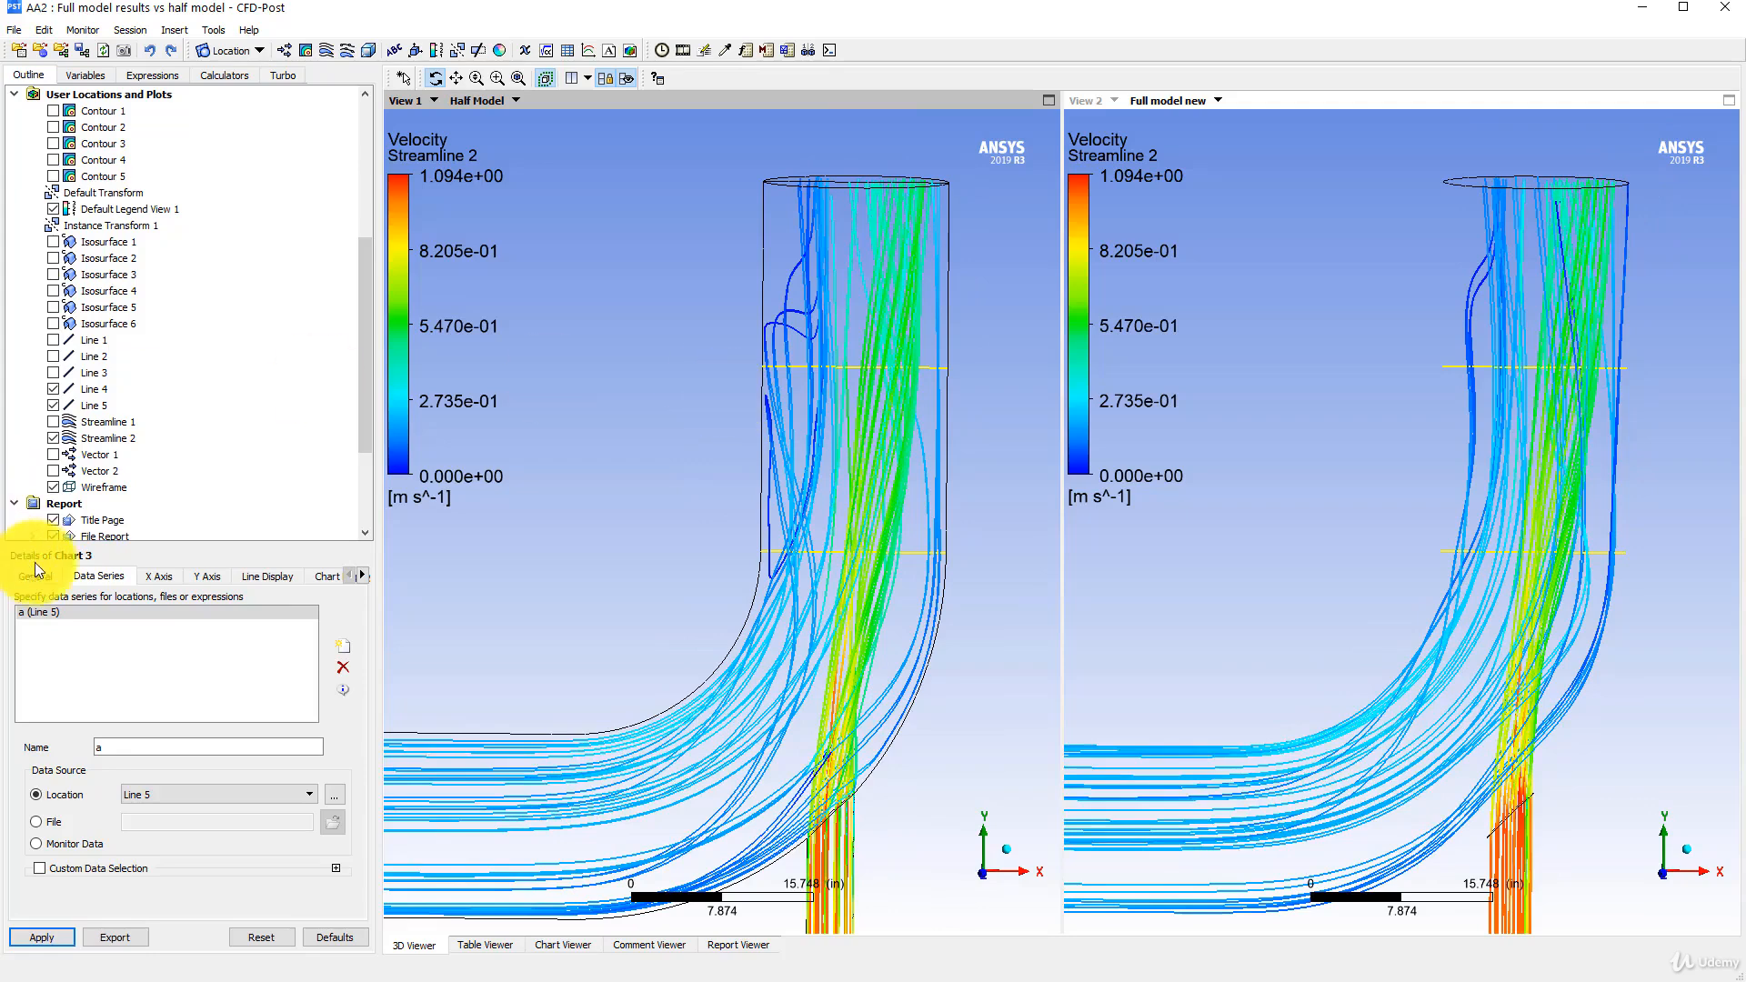
click(159, 794)
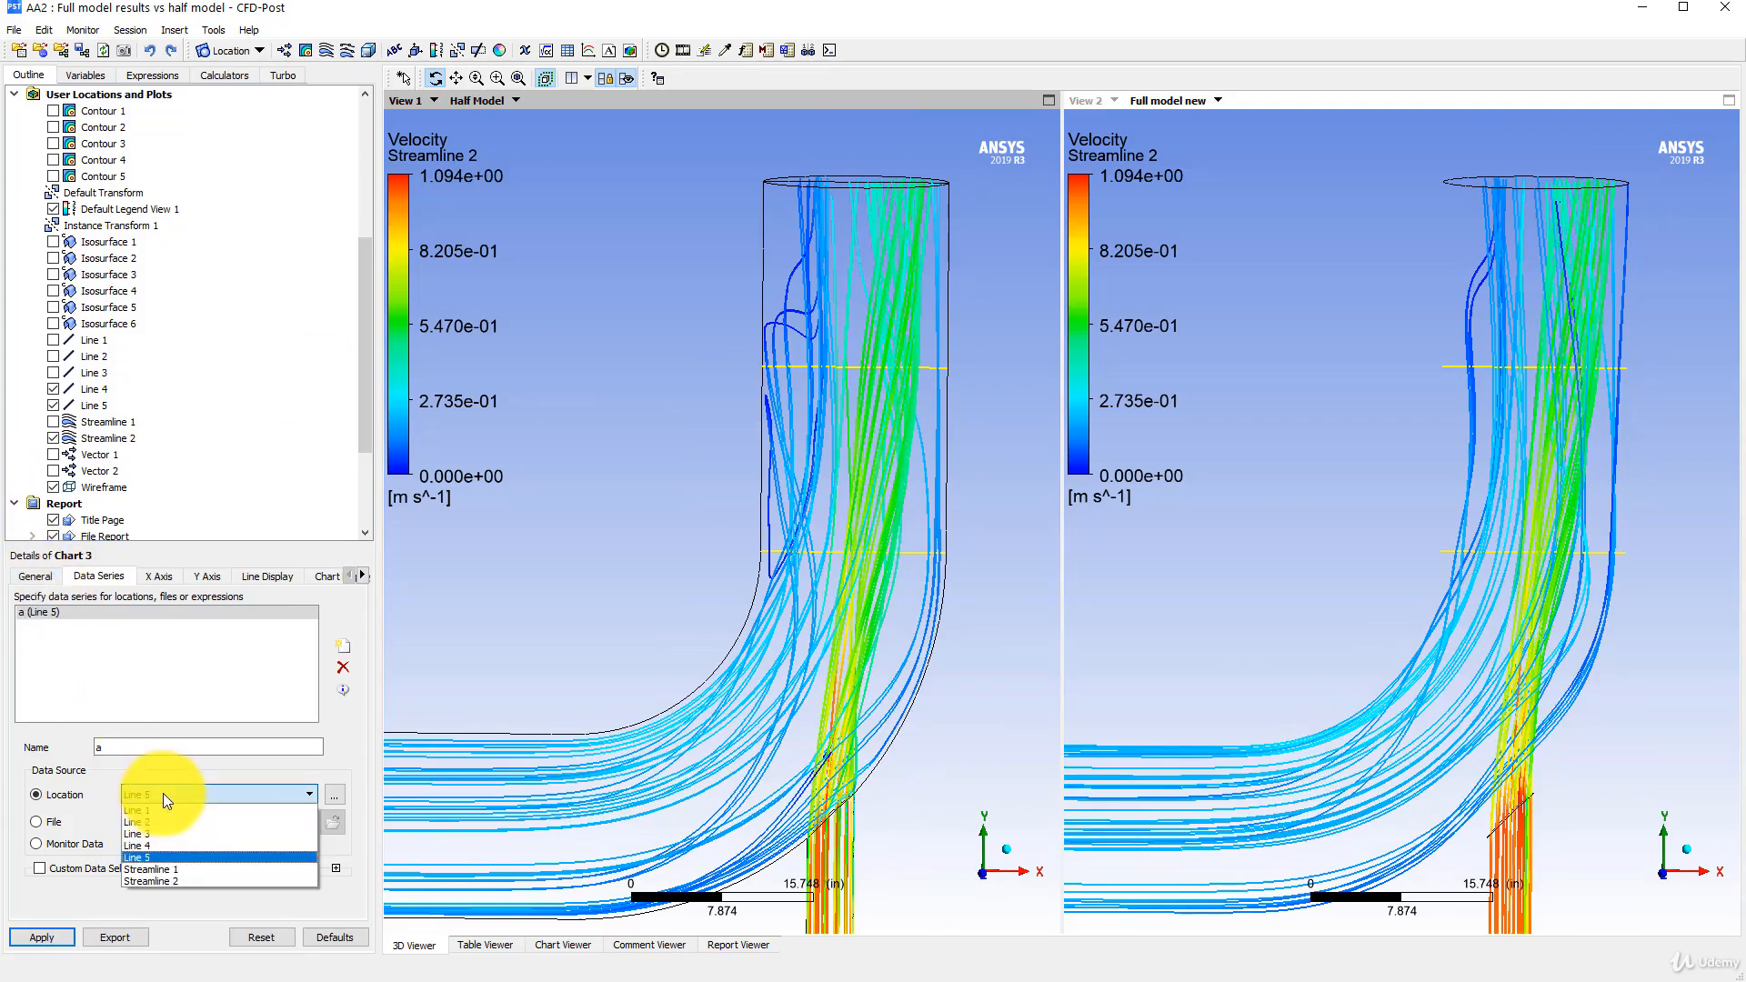
click(155, 845)
click(36, 937)
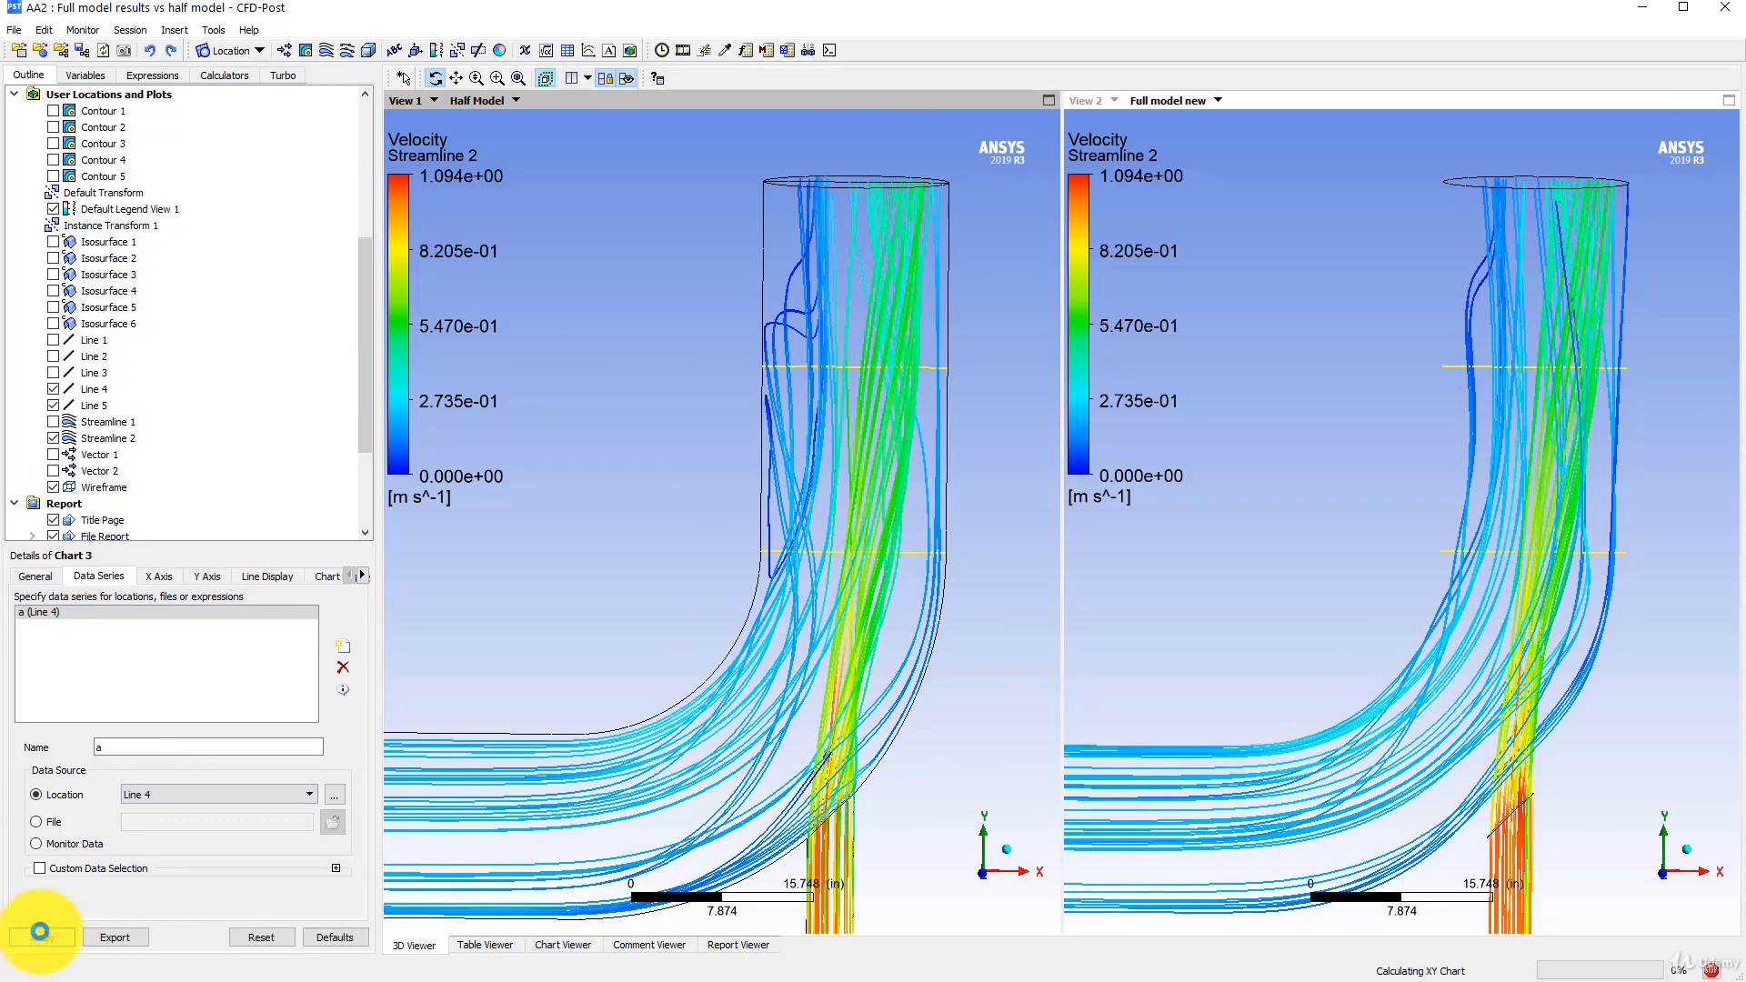
click(563, 945)
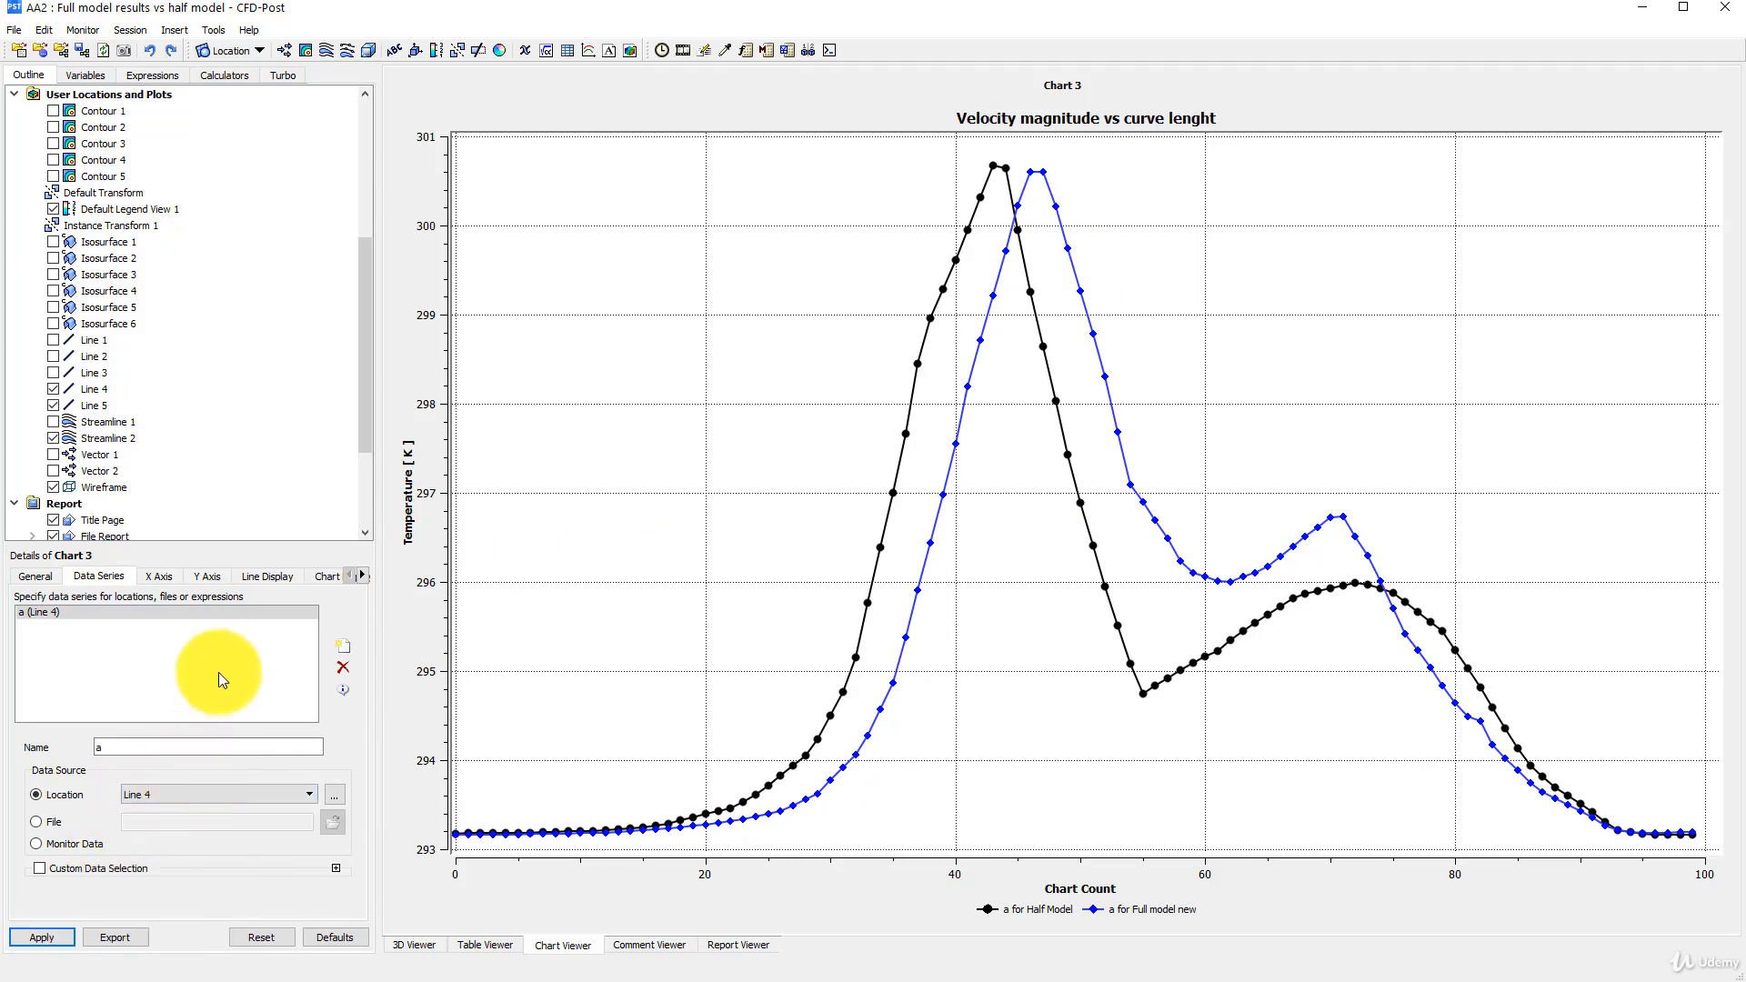
- Set Chart 3's Y-axis variable to Velocity and apply the change
click(202, 577)
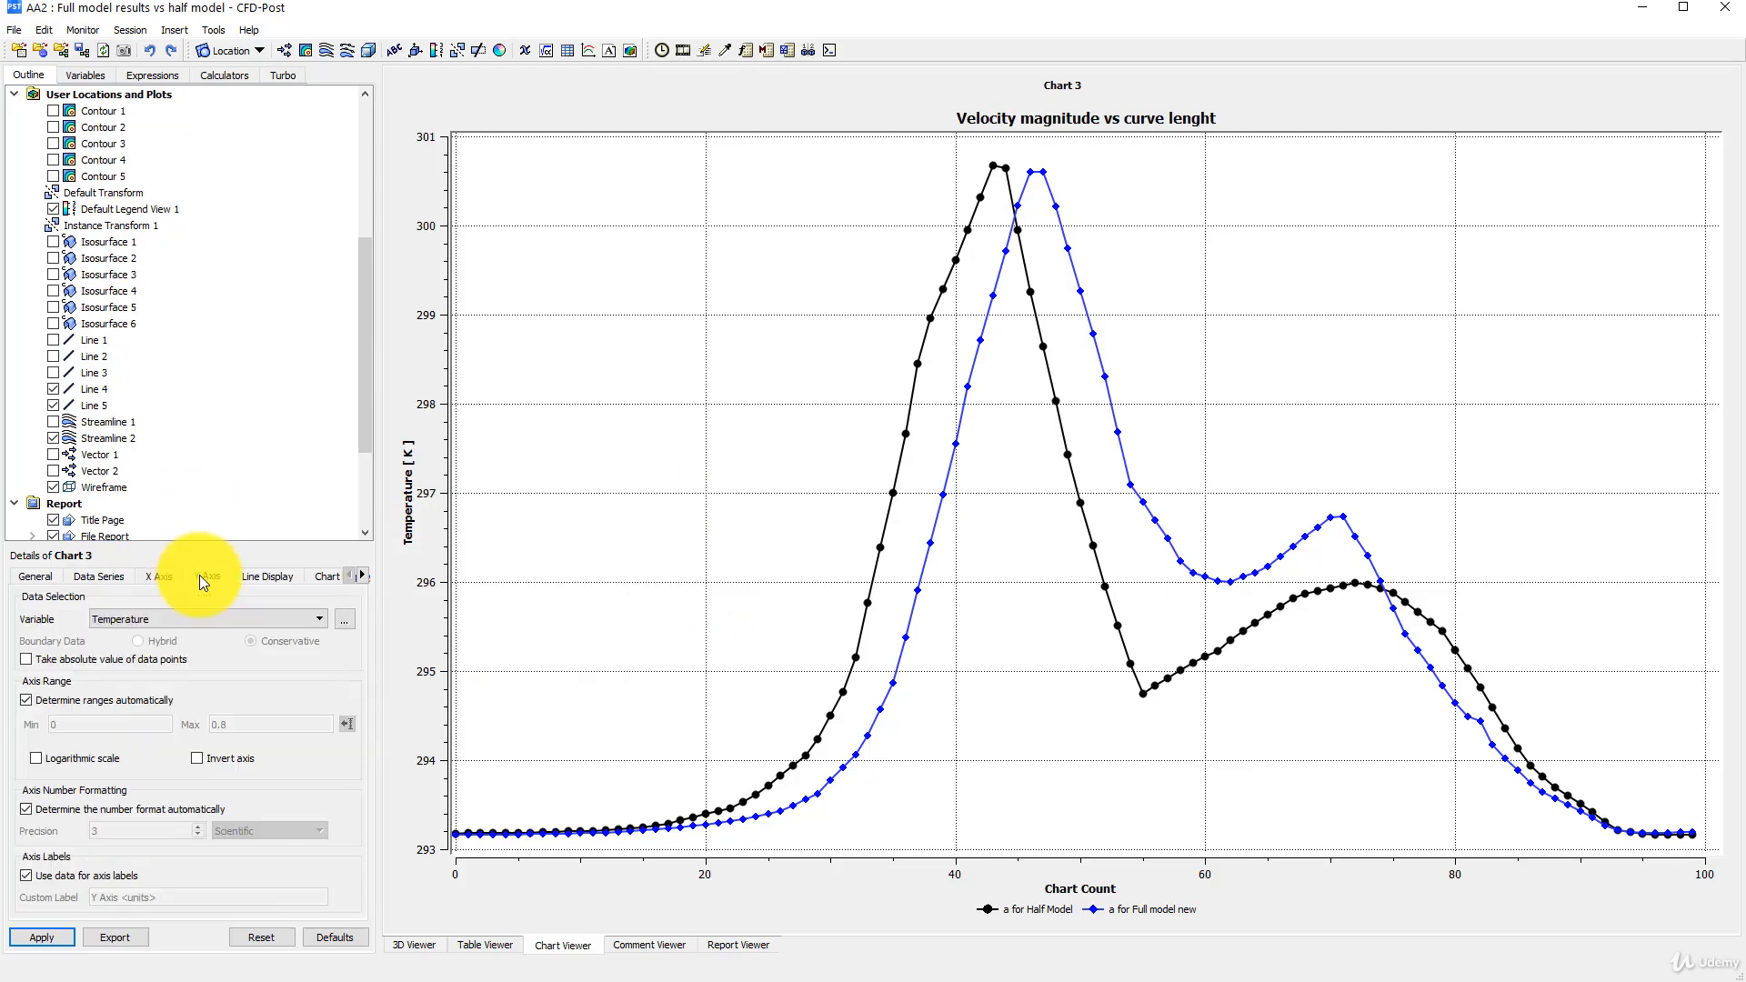
click(173, 619)
click(156, 719)
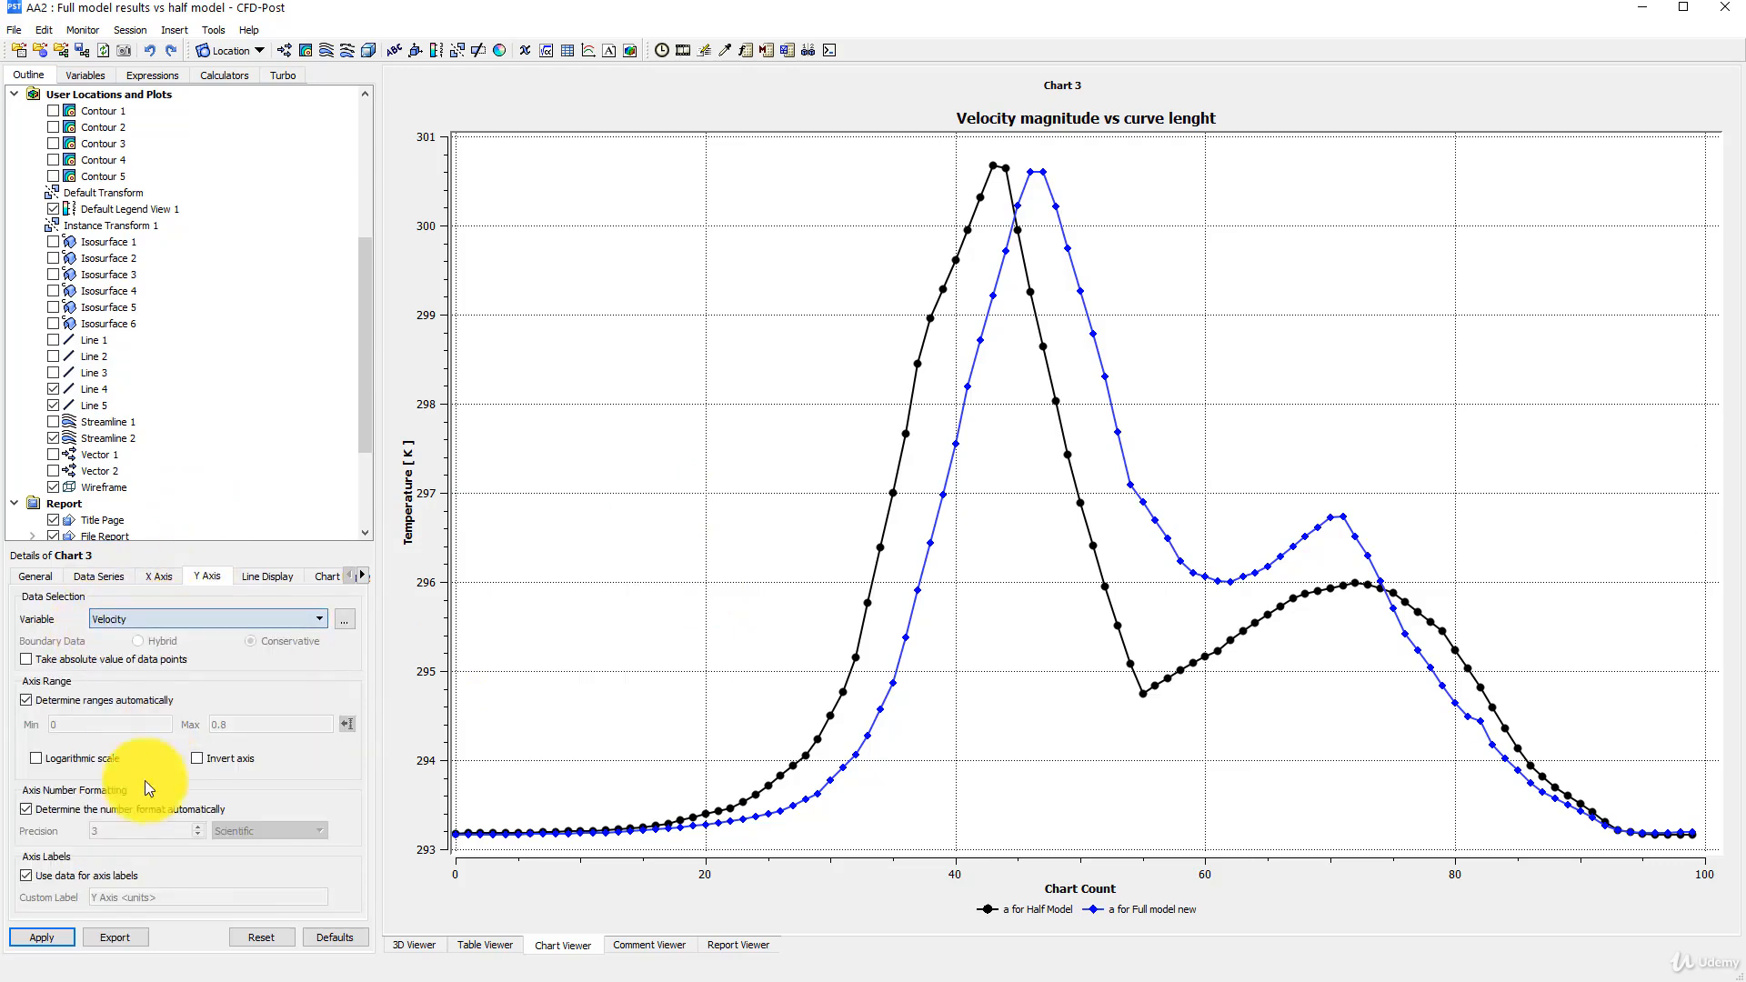
click(47, 932)
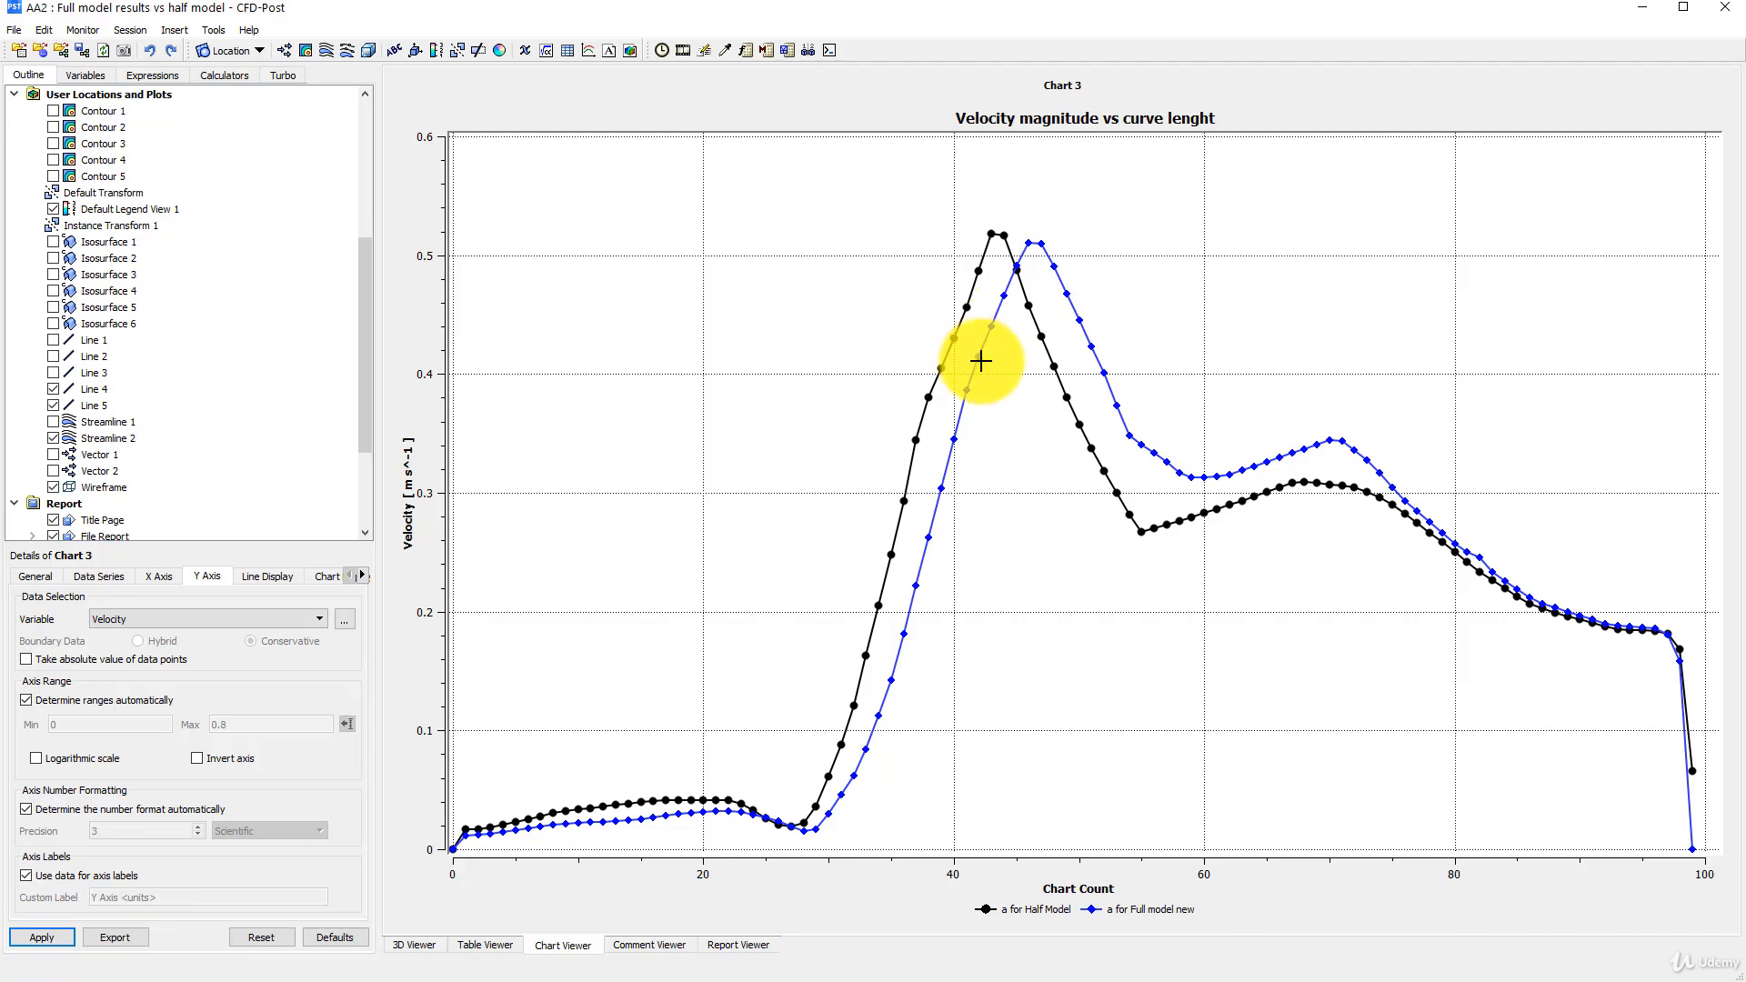
- Set the location of Chart 3's data series to Line 5 and apply it to plot velocity along that line
click(104, 578)
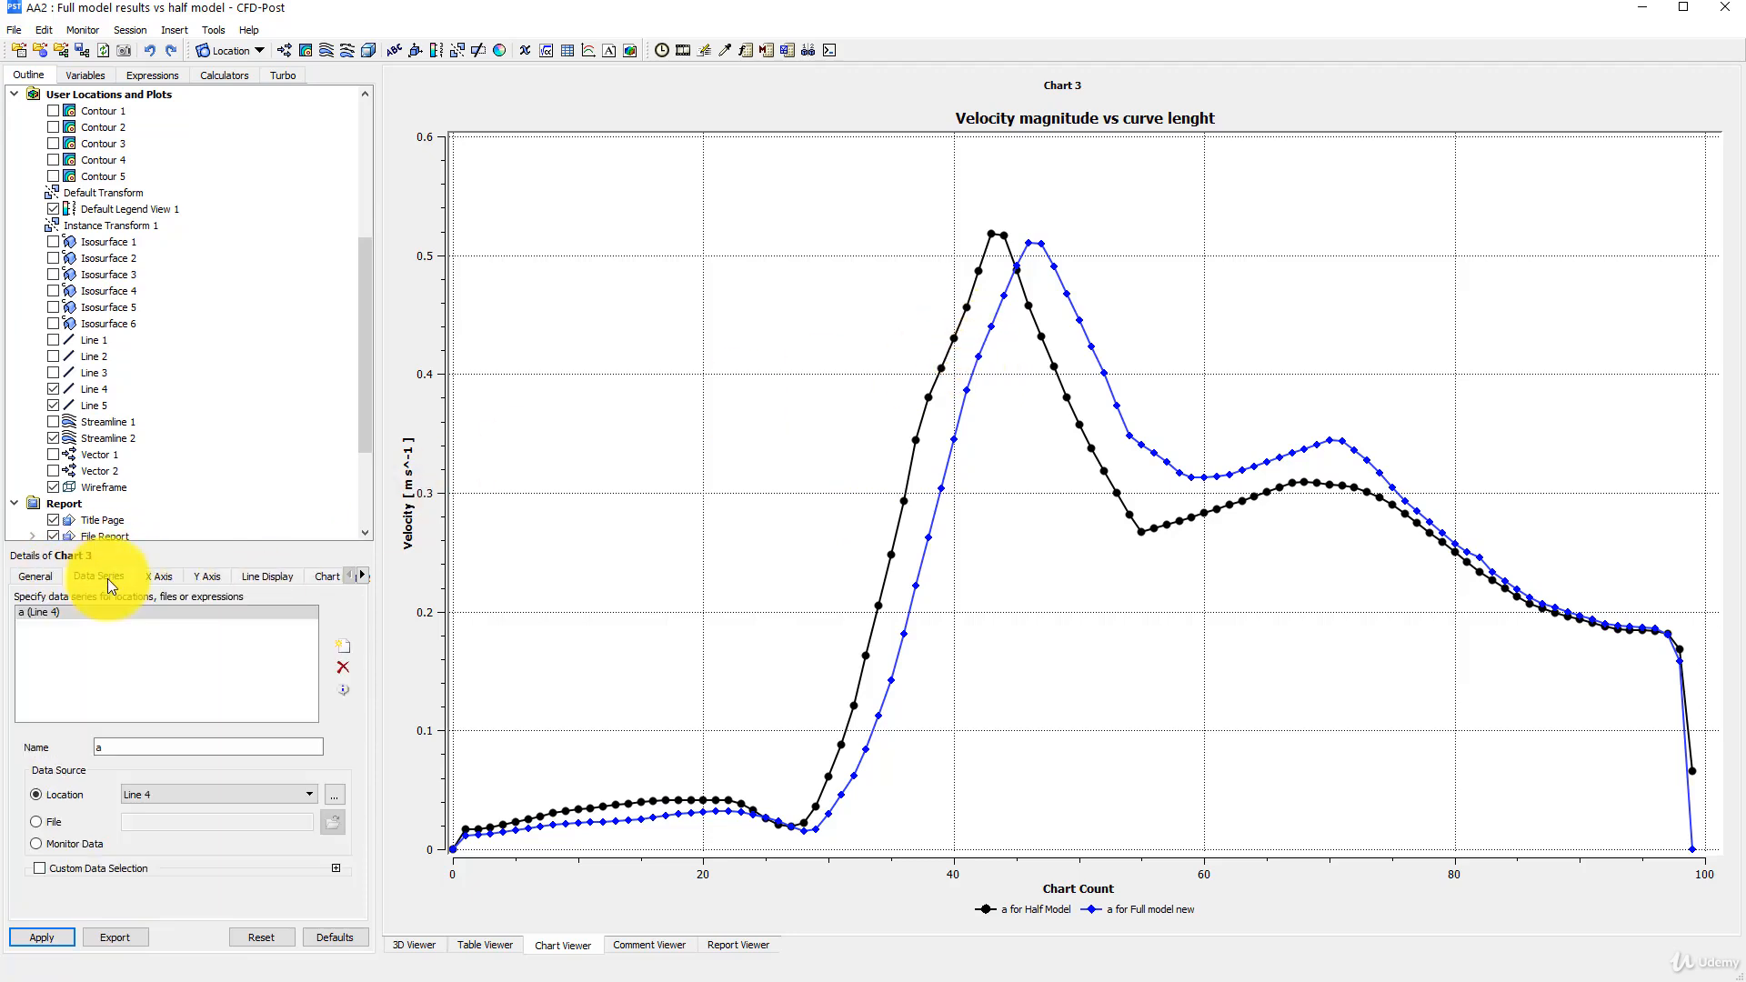
click(188, 798)
click(155, 858)
click(38, 935)
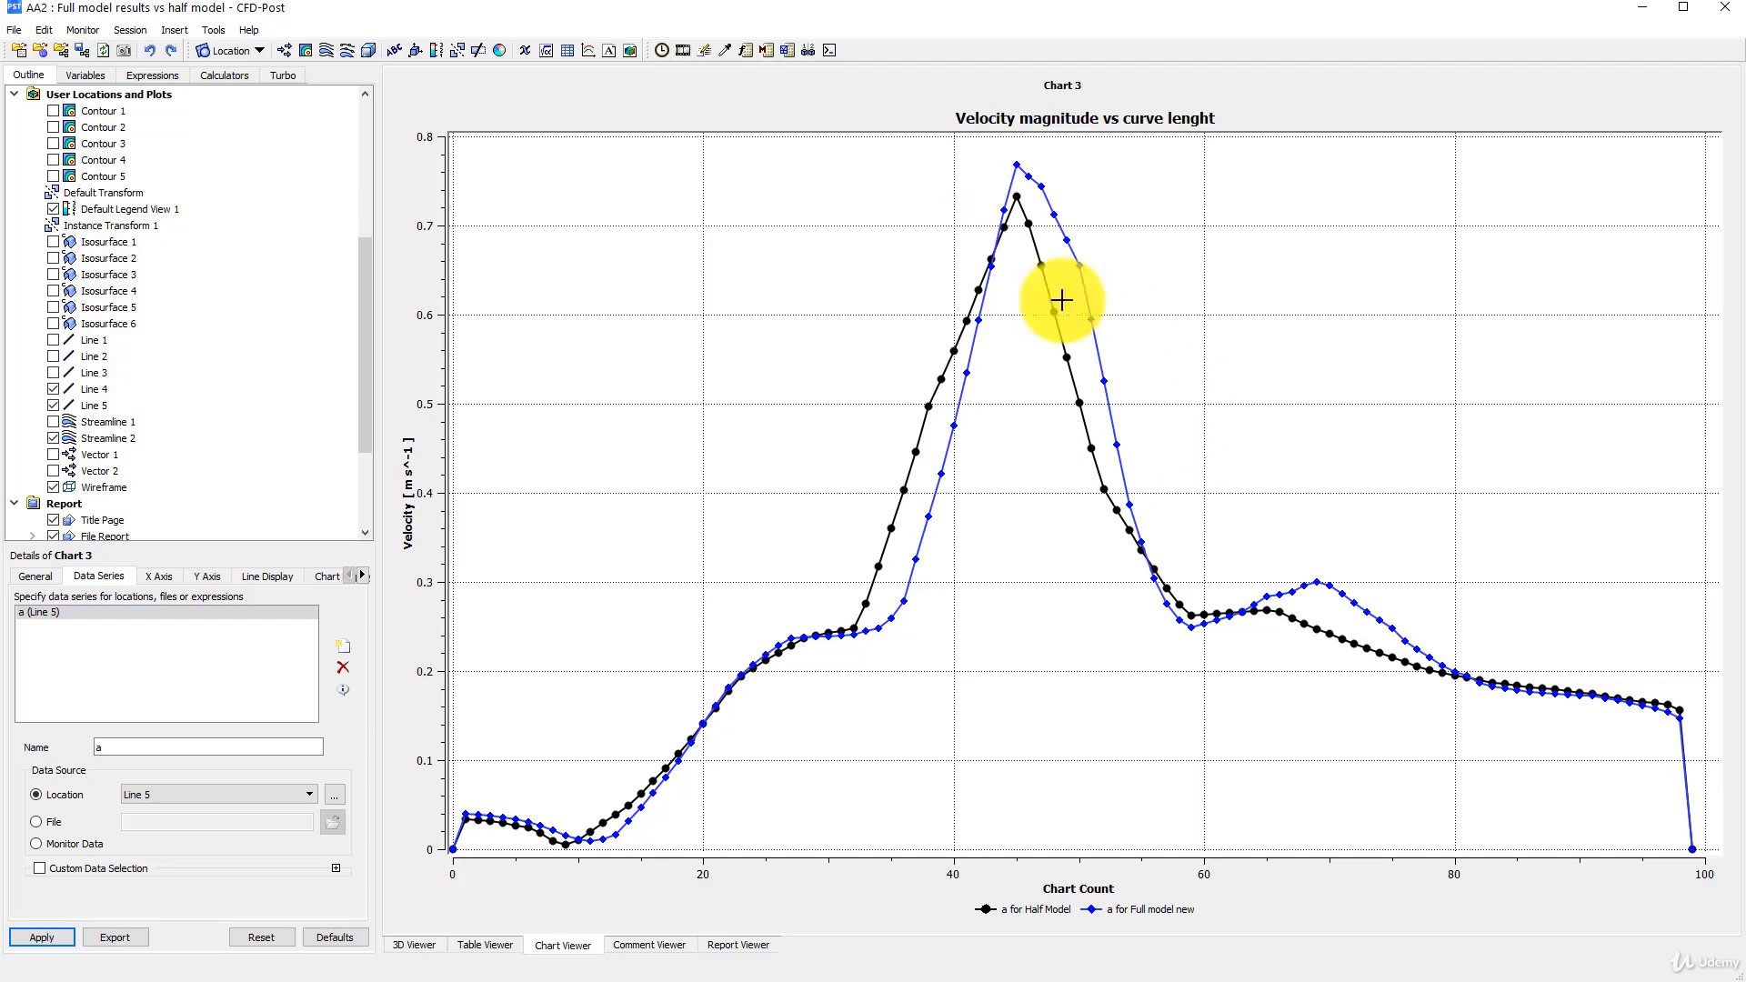